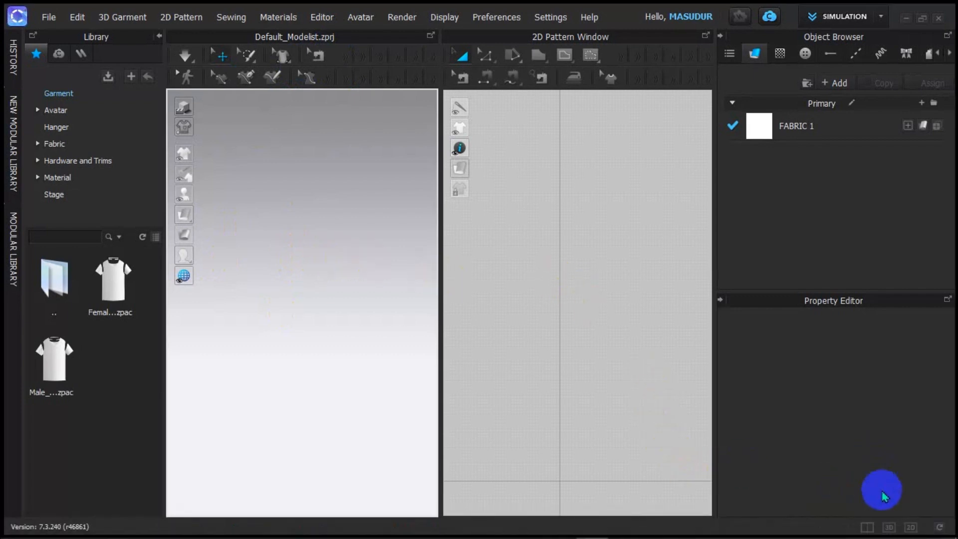
Step: Cycle through the 3D+2D, 3D-only and 2D-only layouts, returning to side-by-side
{"action": "left_click", "coordinate": [867, 527]}
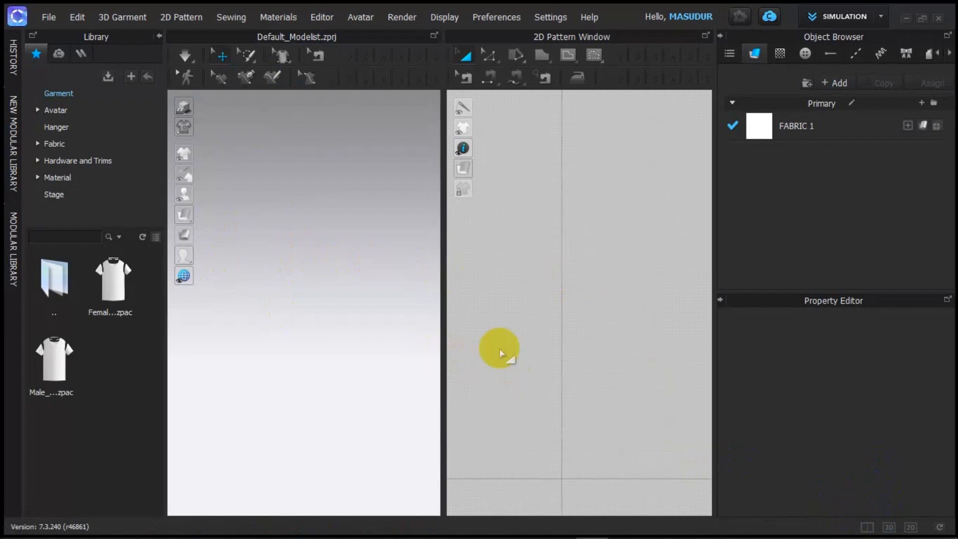
{"action": "left_click", "coordinate": [889, 527]}
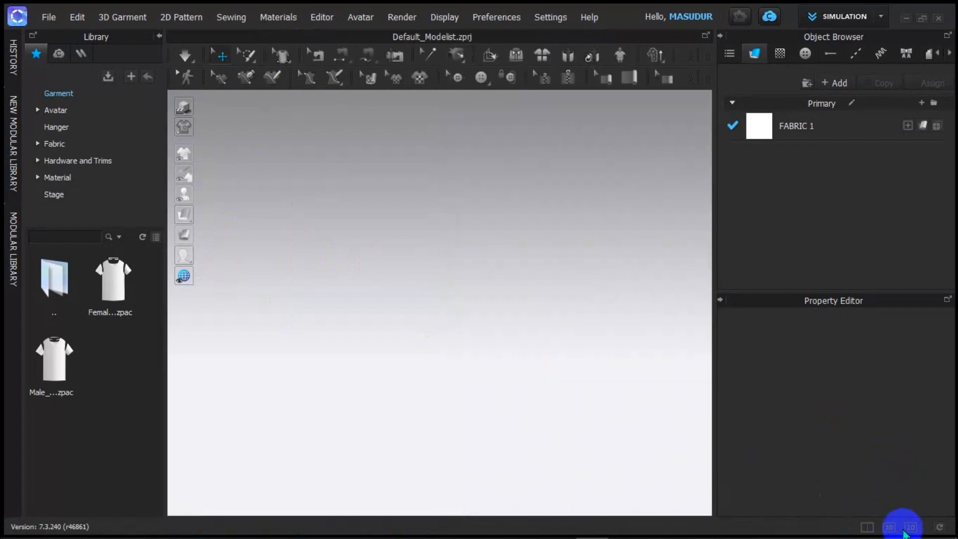
{"action": "left_click", "coordinate": [911, 527]}
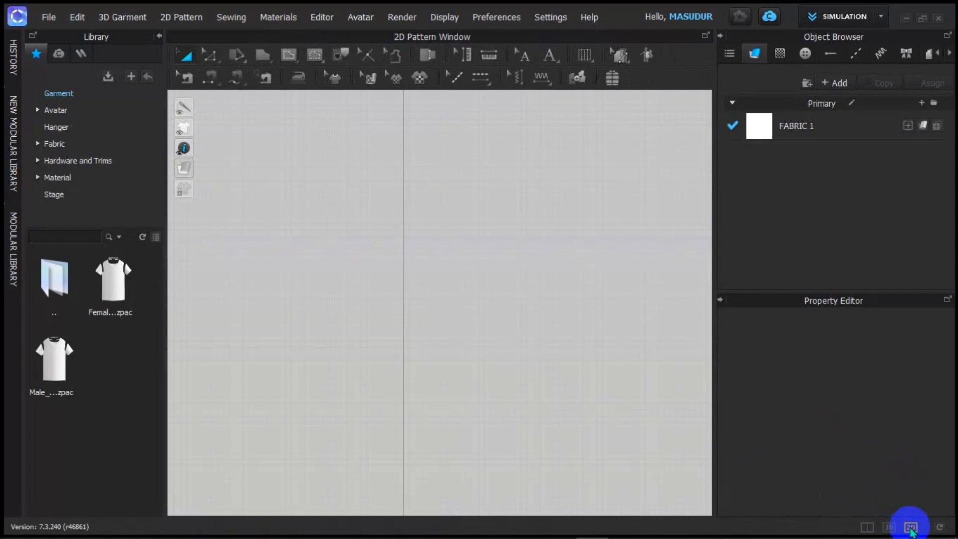
{"action": "left_click", "coordinate": [867, 527]}
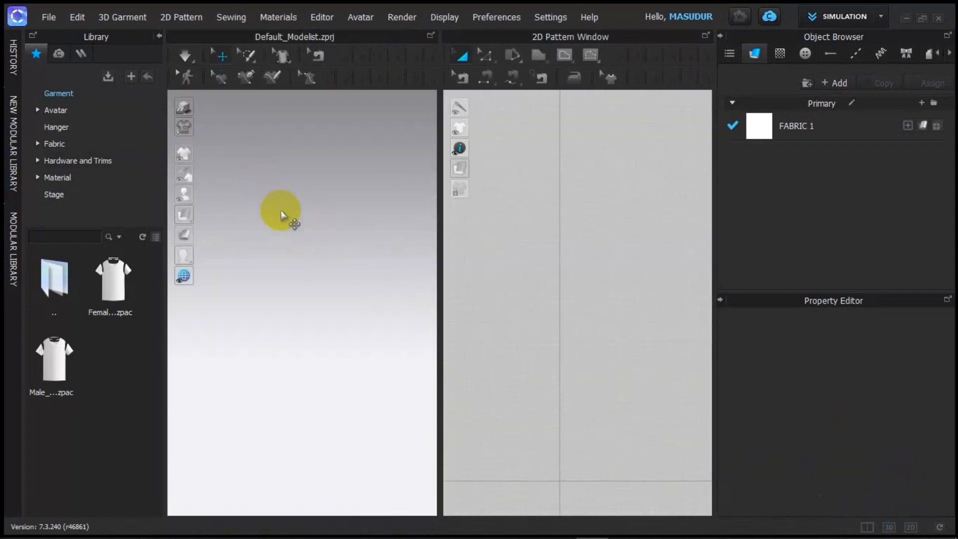
Step: Load FV2_Feifei.avt from the Avatar library's Female_V2 folder and zoom the 3D view
{"action": "left_click", "coordinate": [53, 112]}
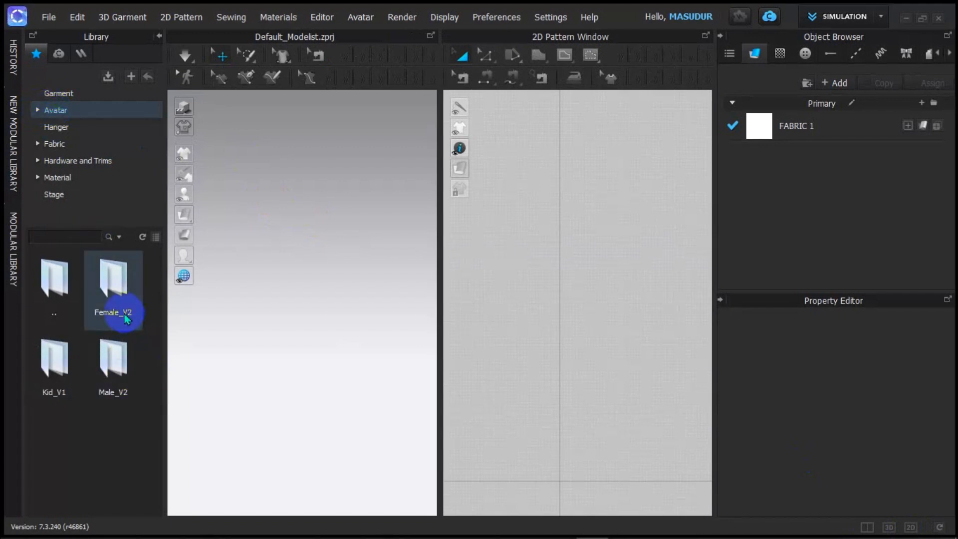
{"action": "double_click", "coordinate": [120, 284]}
{"action": "scroll", "coordinate": [126, 438], "scroll_direction": "down", "scroll_amount": 3}
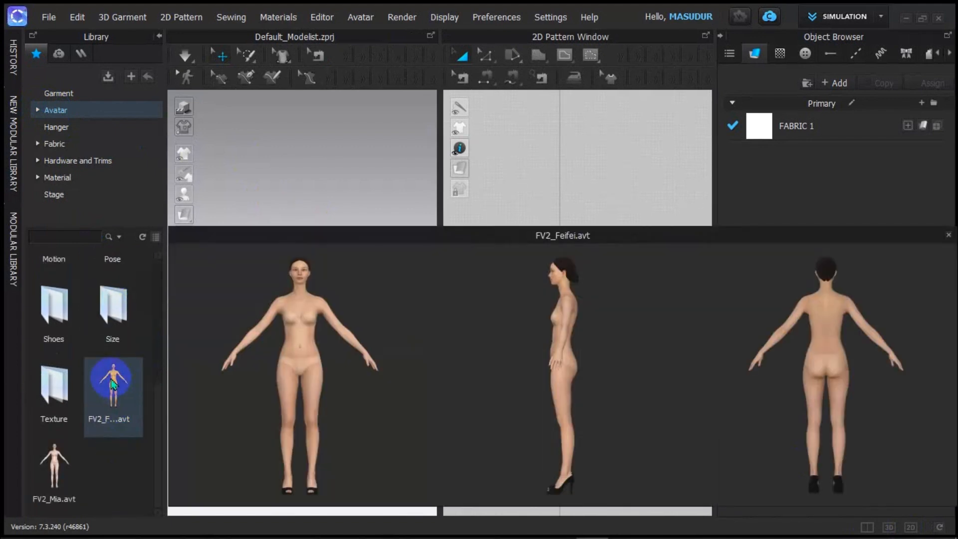
{"action": "double_click", "coordinate": [112, 384]}
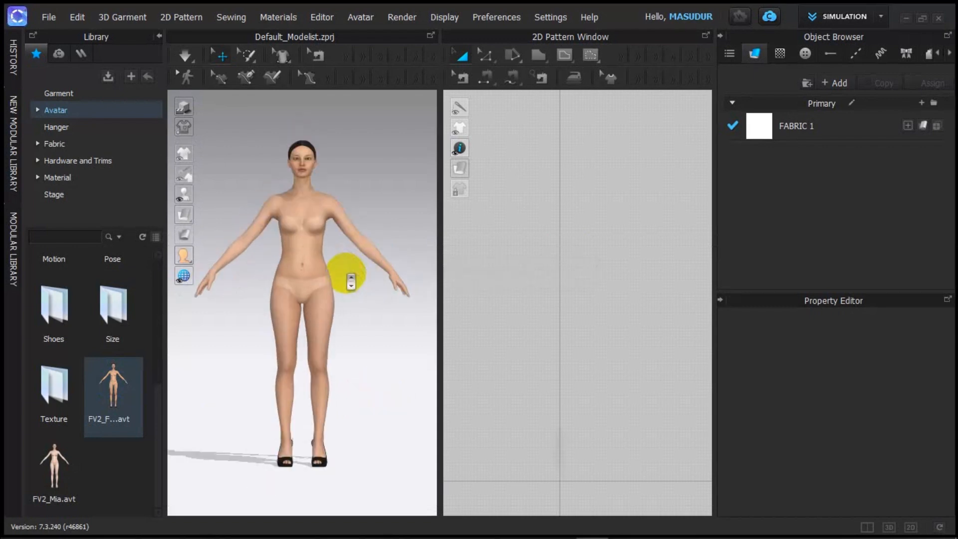
{"action": "scroll", "coordinate": [346, 274], "scroll_direction": "up", "scroll_amount": 3}
{"action": "scroll", "coordinate": [333, 335], "scroll_direction": "down", "scroll_amount": 6}
{"action": "scroll", "coordinate": [320, 331], "scroll_direction": "up", "scroll_amount": 3}
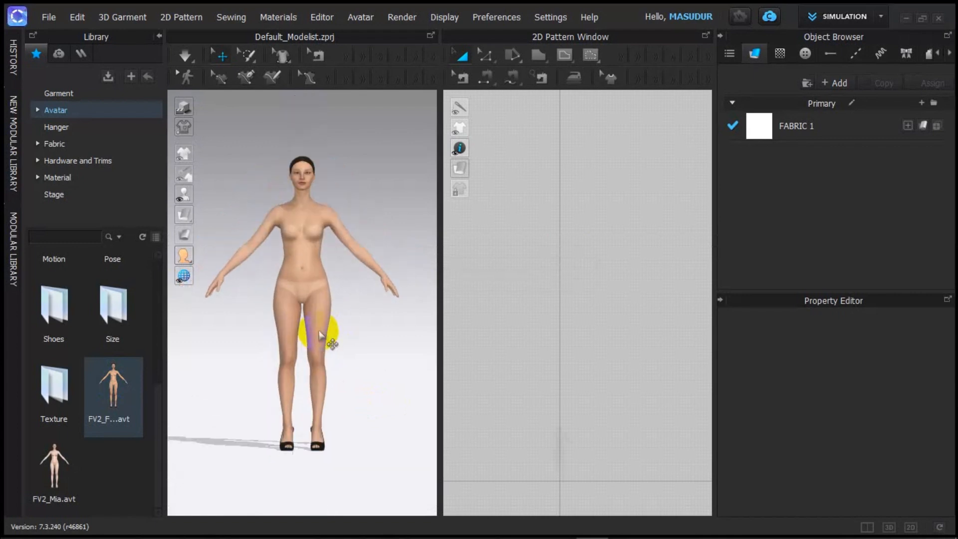
{"action": "scroll", "coordinate": [324, 333], "scroll_direction": "up", "scroll_amount": 1}
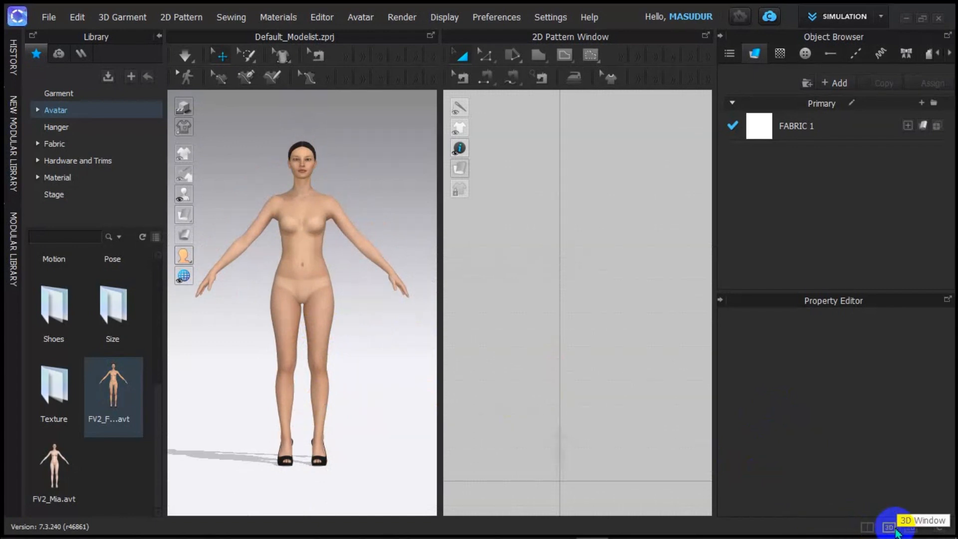
{"action": "left_click", "coordinate": [911, 528]}
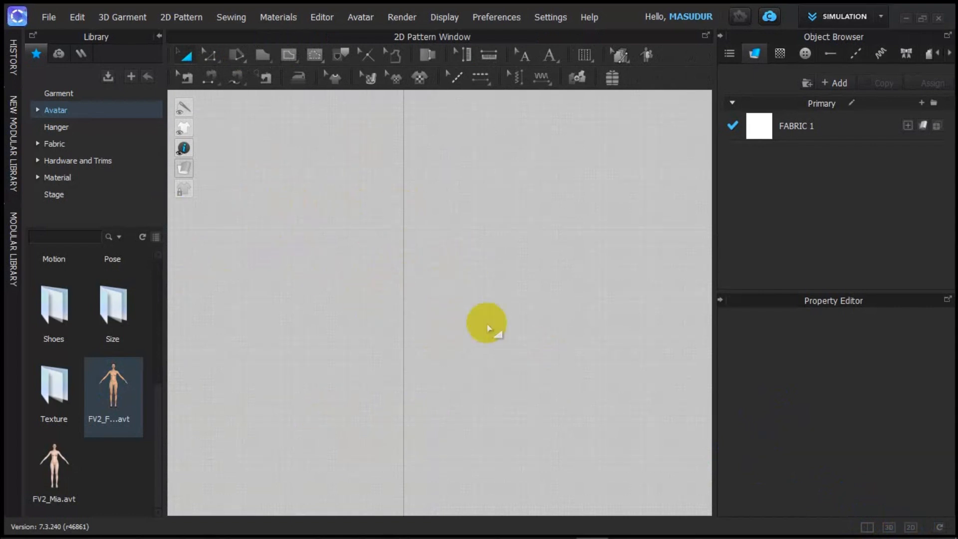
{"action": "left_click", "coordinate": [888, 528]}
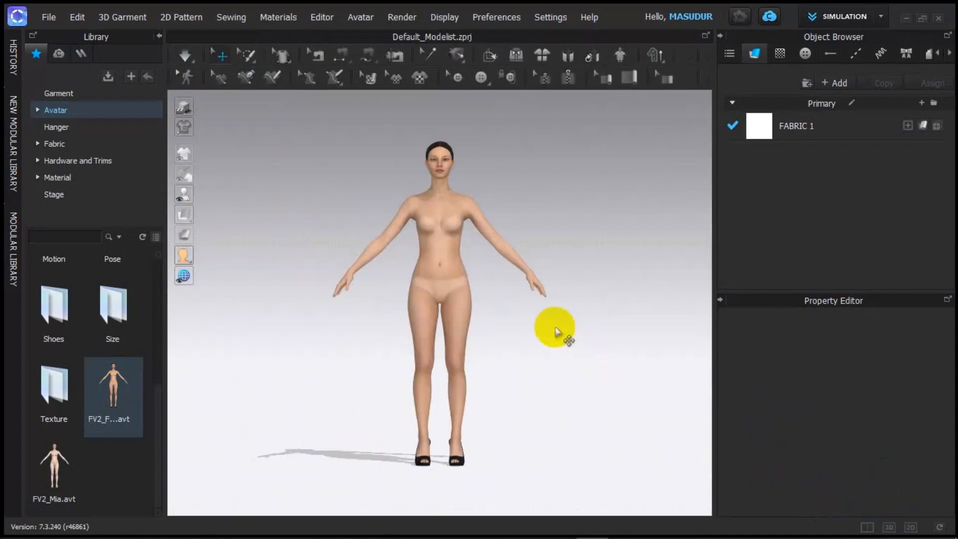
{"action": "left_click", "coordinate": [866, 528]}
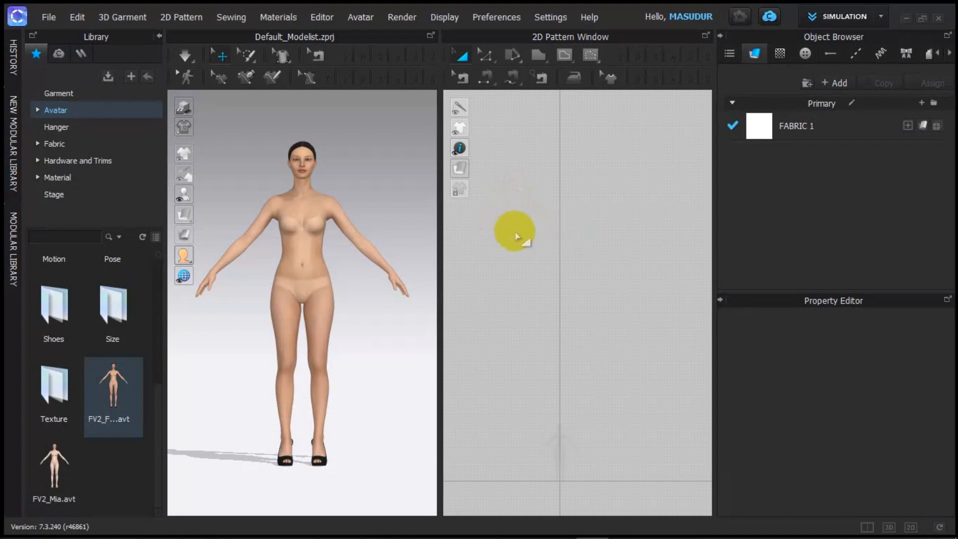
Step: Zoom the 2D Pattern Window until the avatar's silhouette is visible
{"action": "scroll", "coordinate": [590, 259], "scroll_direction": "down", "scroll_amount": 2}
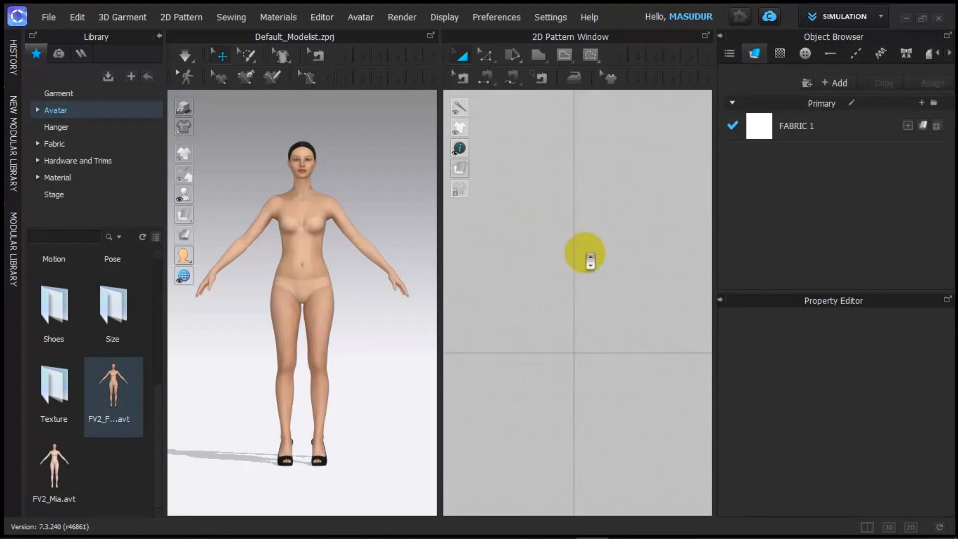
{"action": "scroll", "coordinate": [578, 297], "scroll_direction": "down", "scroll_amount": 1}
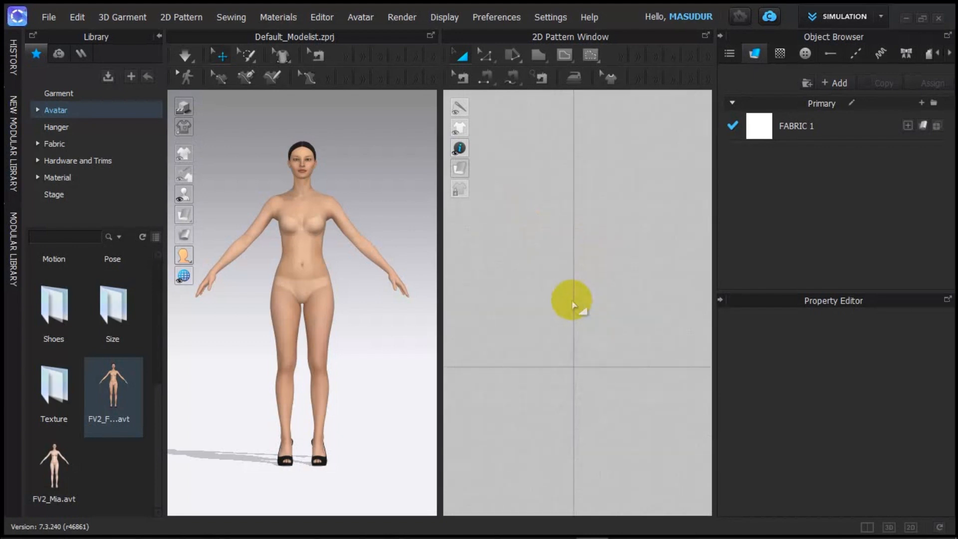
{"action": "scroll", "coordinate": [578, 294], "scroll_direction": "up", "scroll_amount": 5}
{"action": "scroll", "coordinate": [578, 294], "scroll_direction": "down", "scroll_amount": 5}
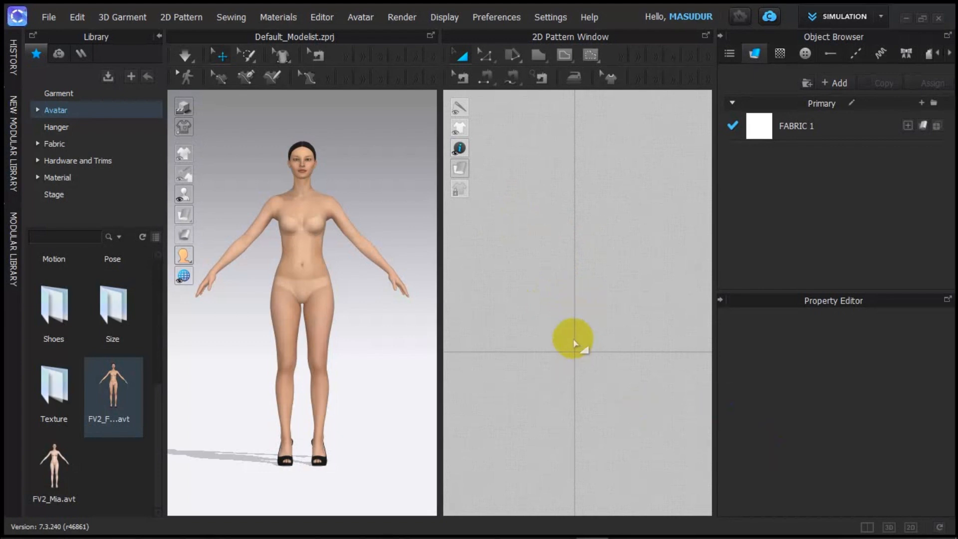
Step: Select the avatar to show its properties in the Property Editor
{"action": "left_click", "coordinate": [288, 260]}
{"action": "scroll", "coordinate": [593, 308], "scroll_direction": "up", "scroll_amount": 5}
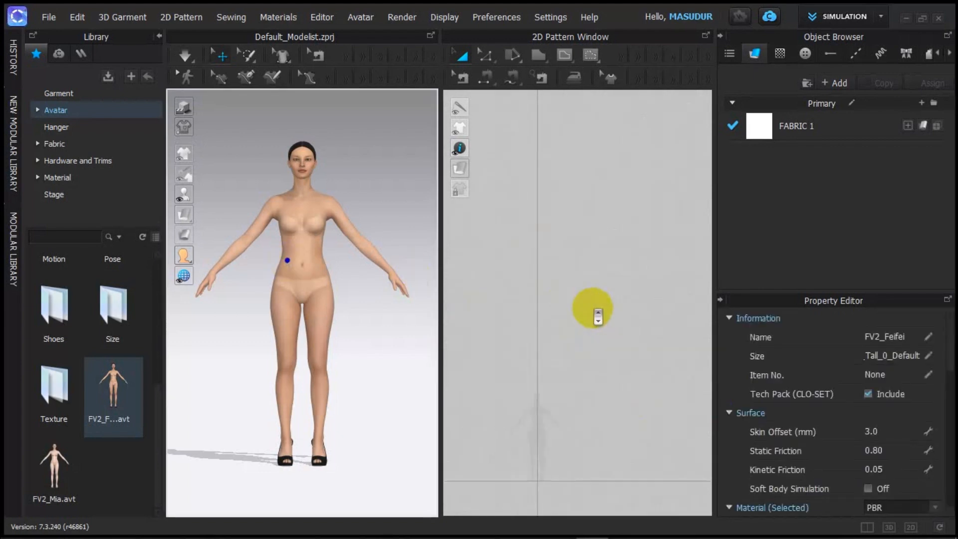
{"action": "scroll", "coordinate": [593, 308], "scroll_direction": "down", "scroll_amount": 5}
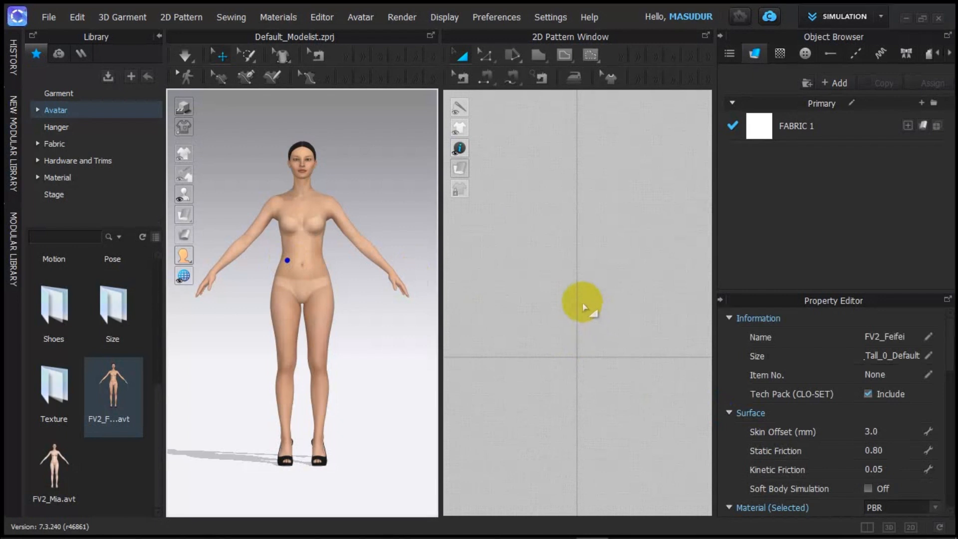
{"action": "scroll", "coordinate": [581, 322], "scroll_direction": "up", "scroll_amount": 3}
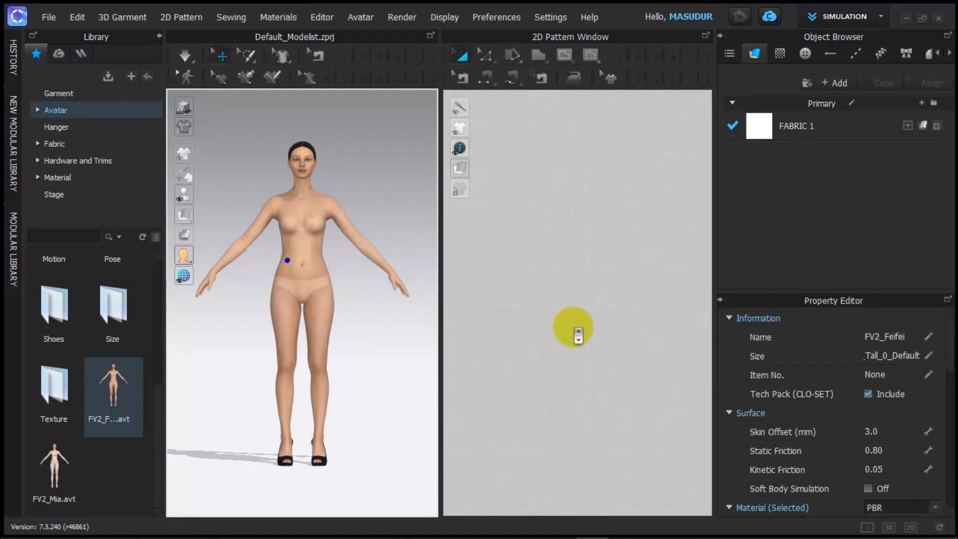
{"action": "scroll", "coordinate": [583, 324], "scroll_direction": "down", "scroll_amount": 4}
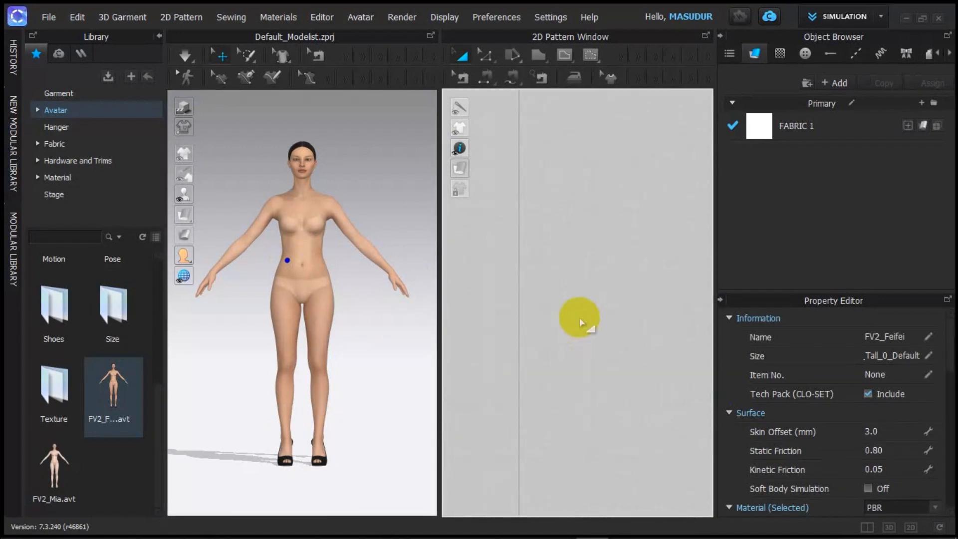
{"action": "scroll", "coordinate": [589, 325], "scroll_direction": "down", "scroll_amount": 5}
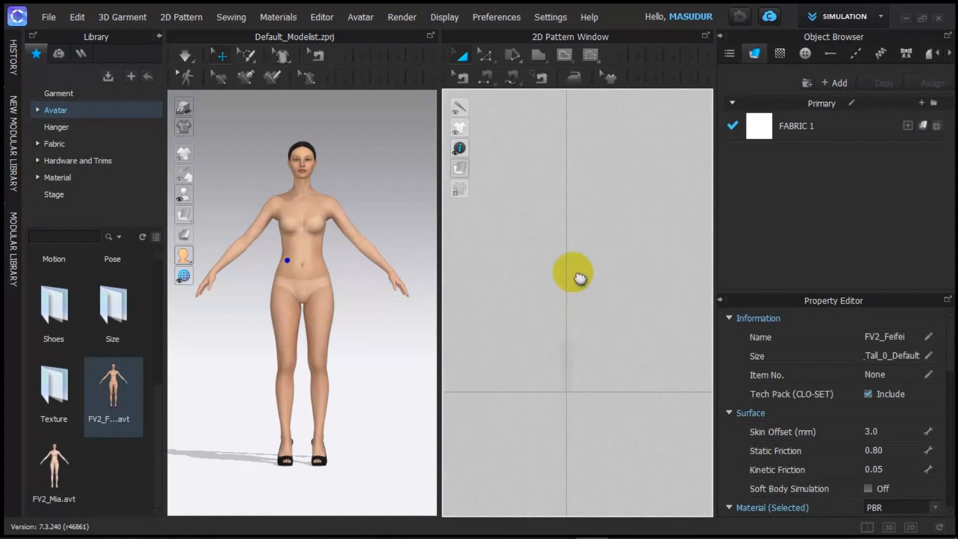
{"action": "scroll", "coordinate": [564, 250], "scroll_direction": "up", "scroll_amount": 4}
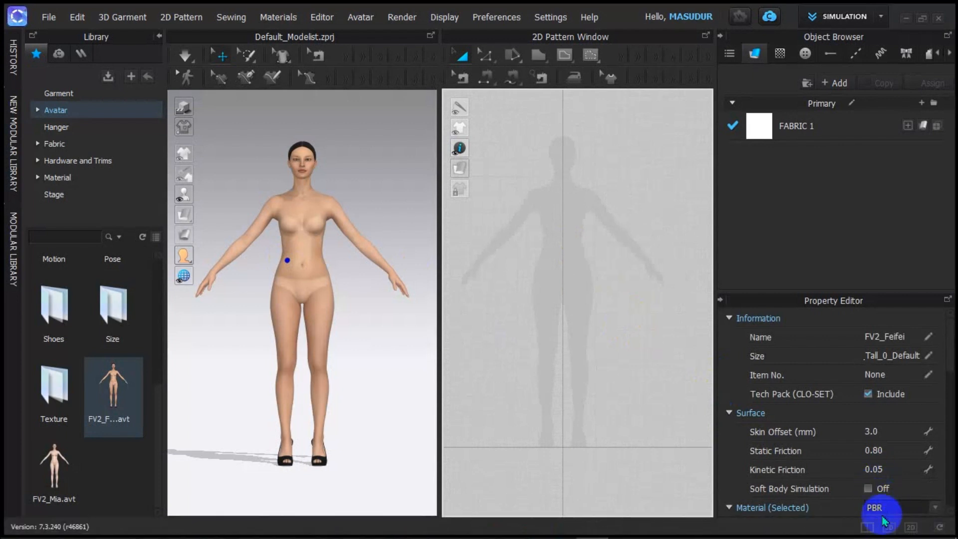
Step: Expand the 2D pattern window to full width and choose the Polygon drawing tool
{"action": "left_click", "coordinate": [910, 527]}
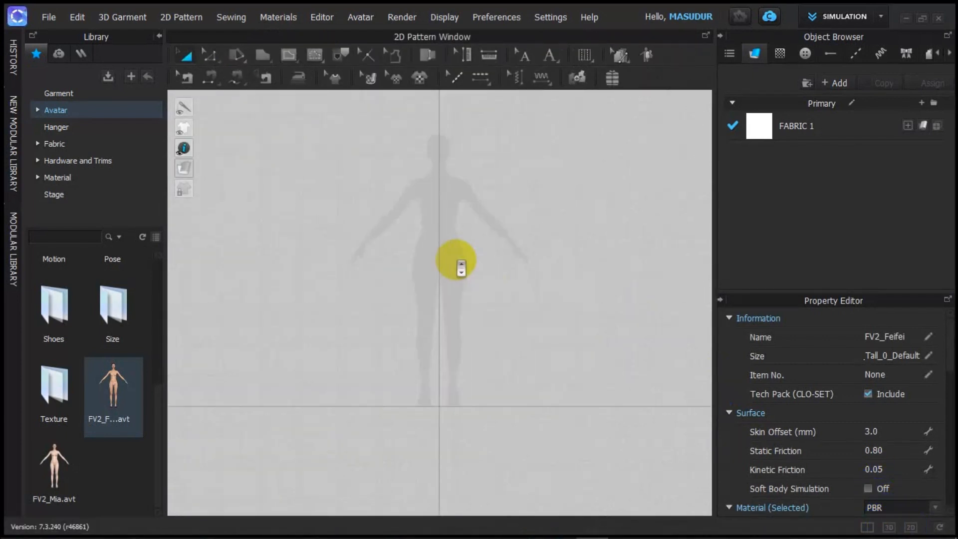
{"action": "scroll", "coordinate": [469, 279], "scroll_direction": "up", "scroll_amount": 3}
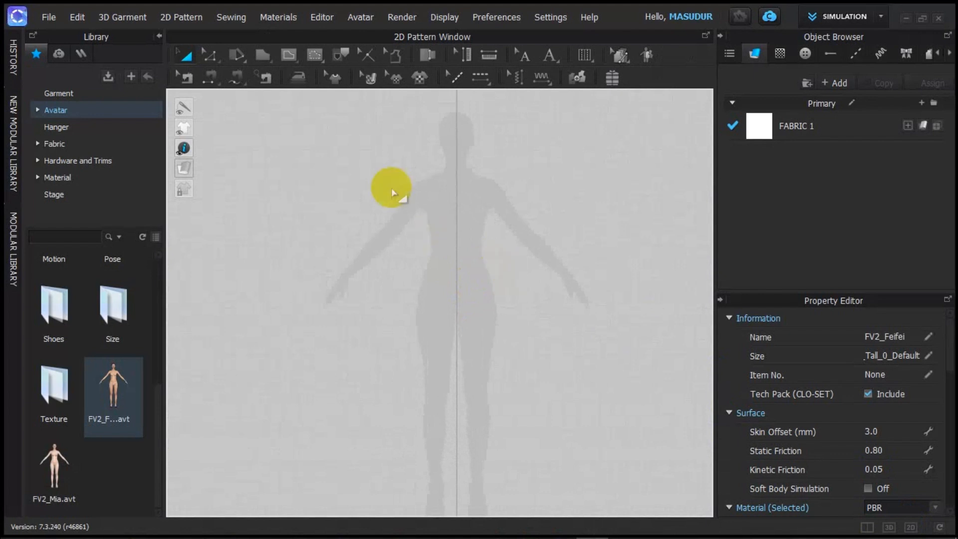
{"action": "left_click", "coordinate": [267, 80]}
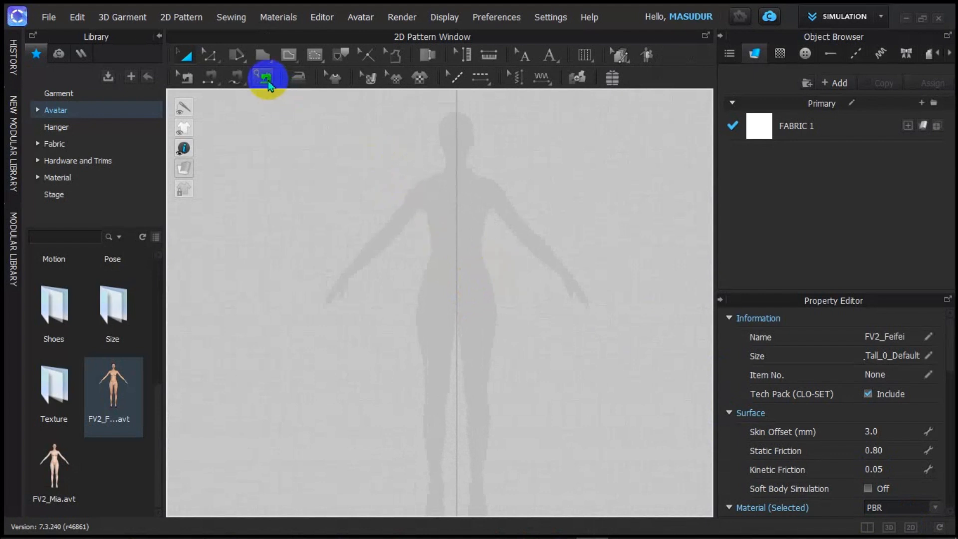
{"action": "left_click", "coordinate": [263, 55]}
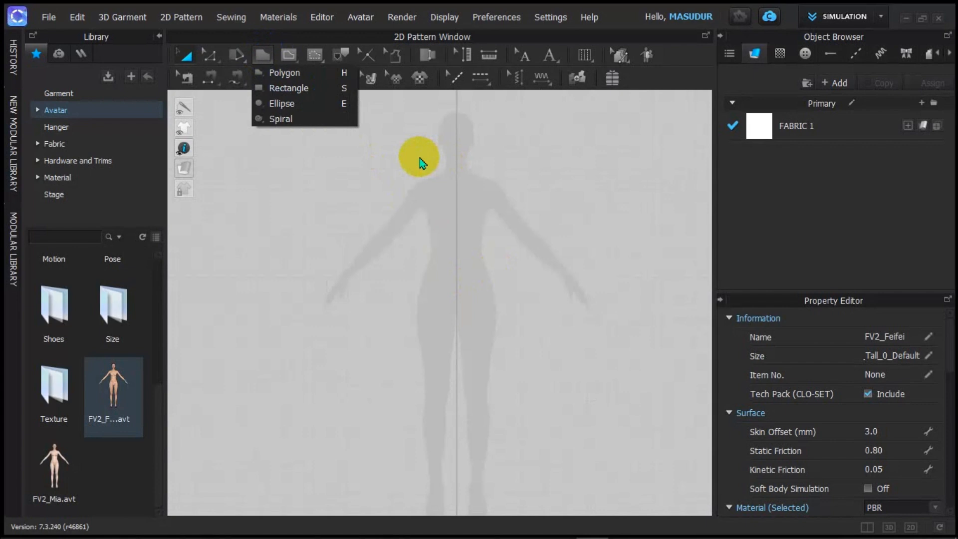
{"action": "left_click", "coordinate": [337, 73]}
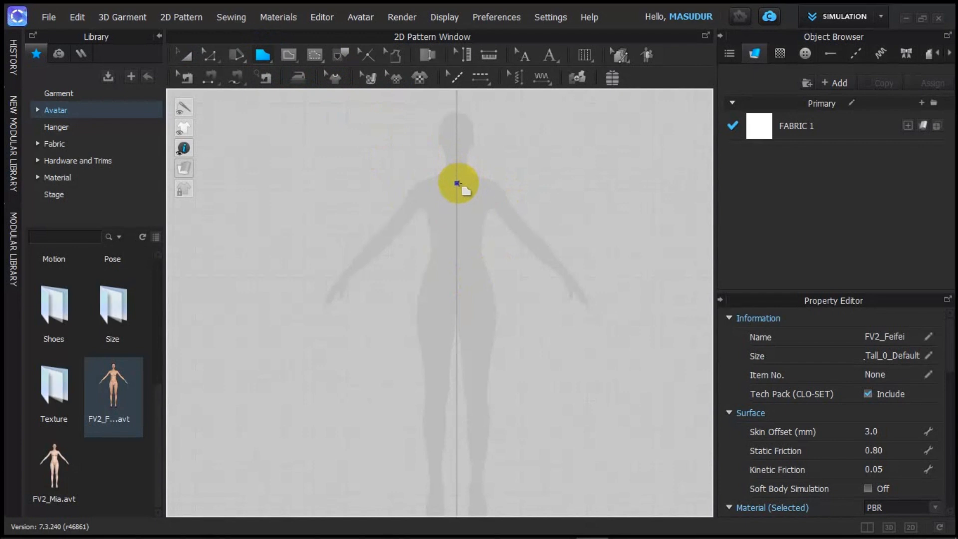
Step: Trace the half-front outline through shoulder, armhole, curved side and hem, closing at the start point
{"action": "left_click", "coordinate": [457, 183]}
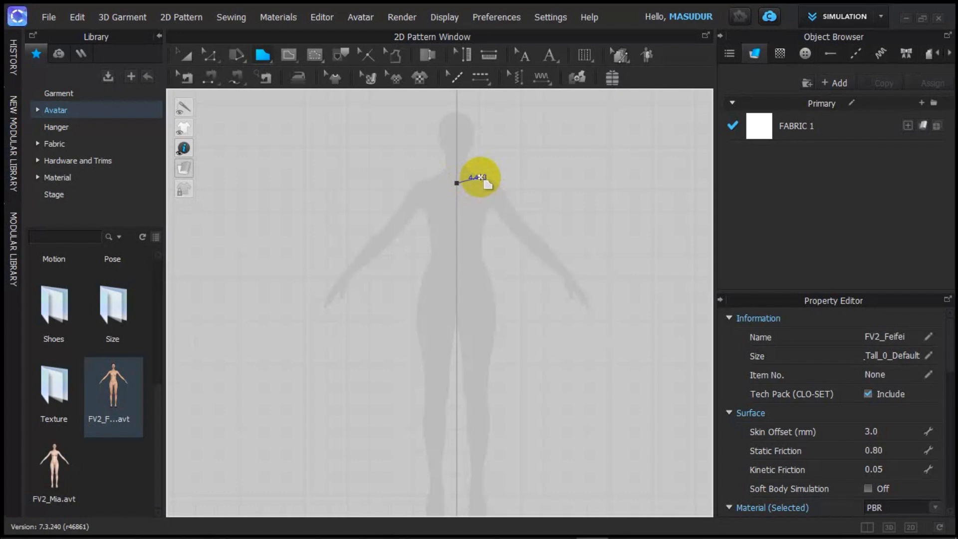
{"action": "left_click", "coordinate": [480, 175]}
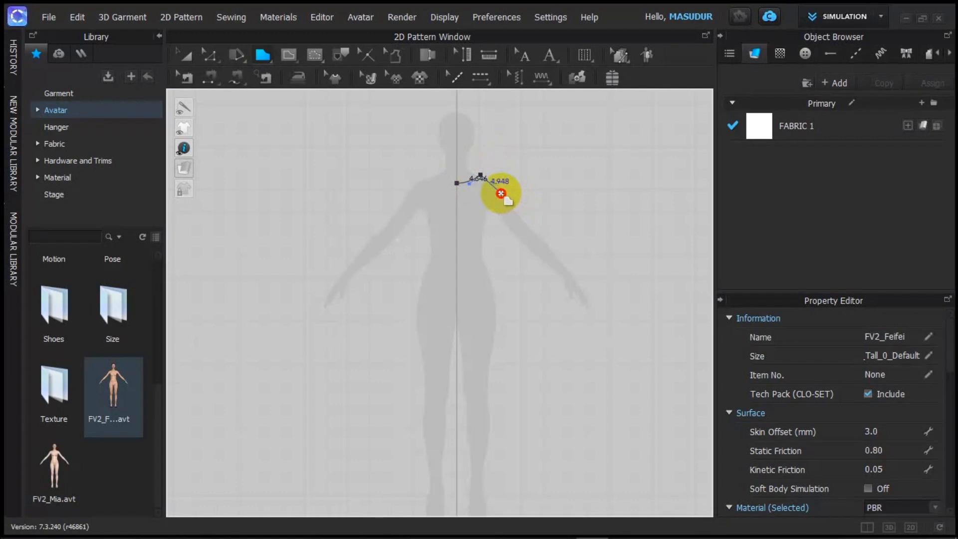
{"action": "left_click", "coordinate": [500, 193]}
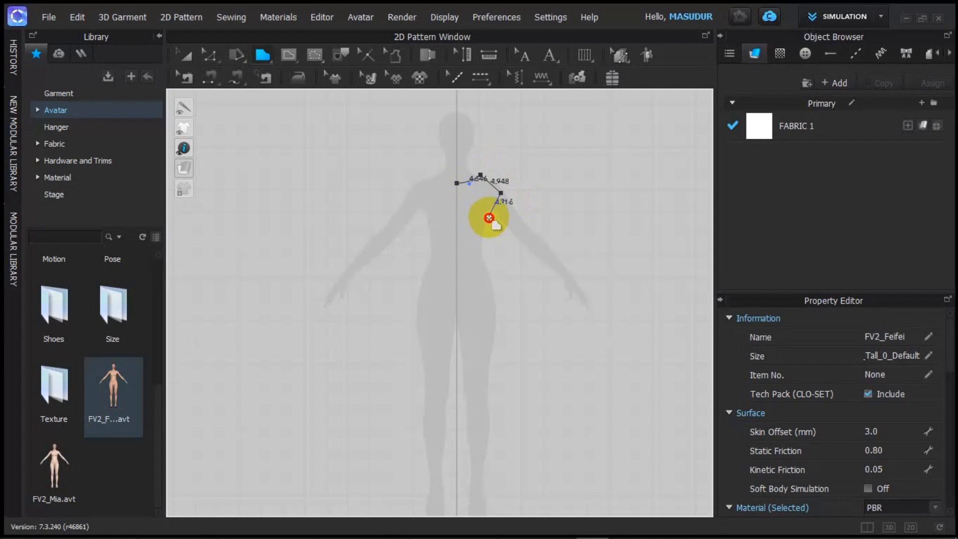
{"action": "left_click", "coordinate": [489, 216]}
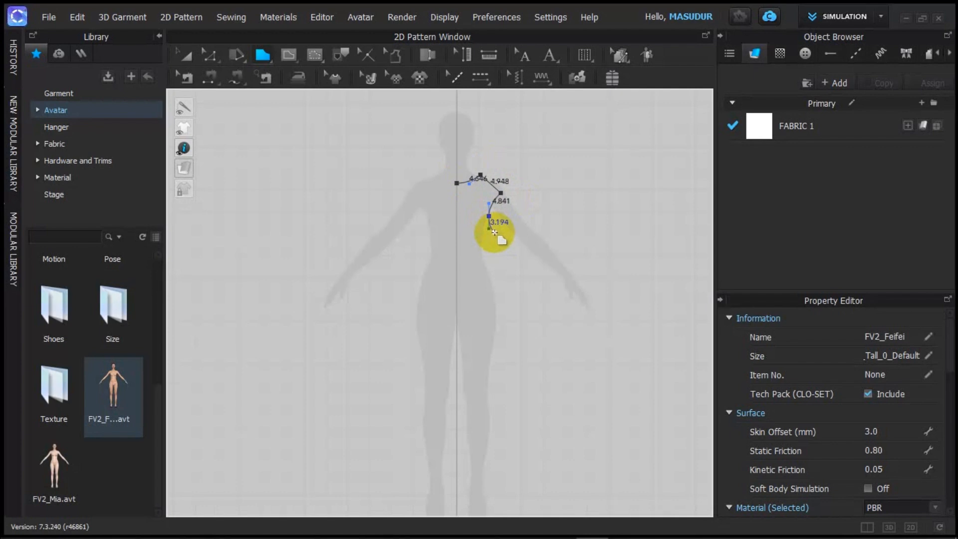
{"action": "left_click", "coordinate": [494, 231]}
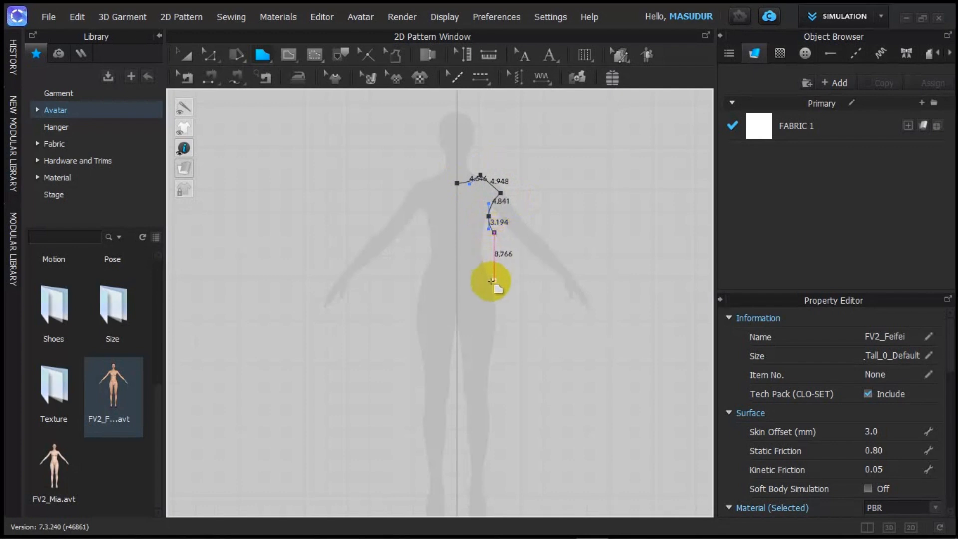
{"action": "left_click", "coordinate": [505, 319]}
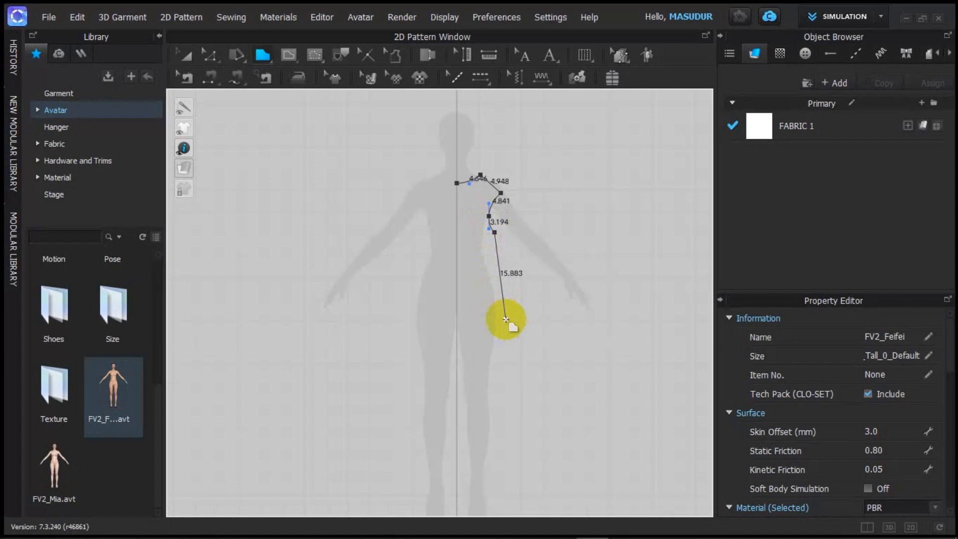
{"action": "left_click_drag", "start_coordinate": [506, 332], "coordinate": [520, 382]}
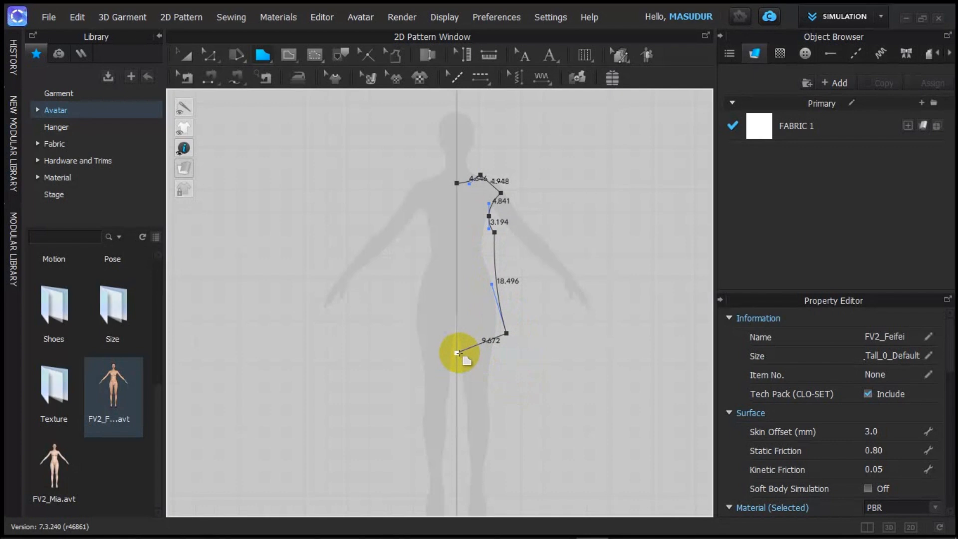
{"action": "left_click", "coordinate": [456, 352]}
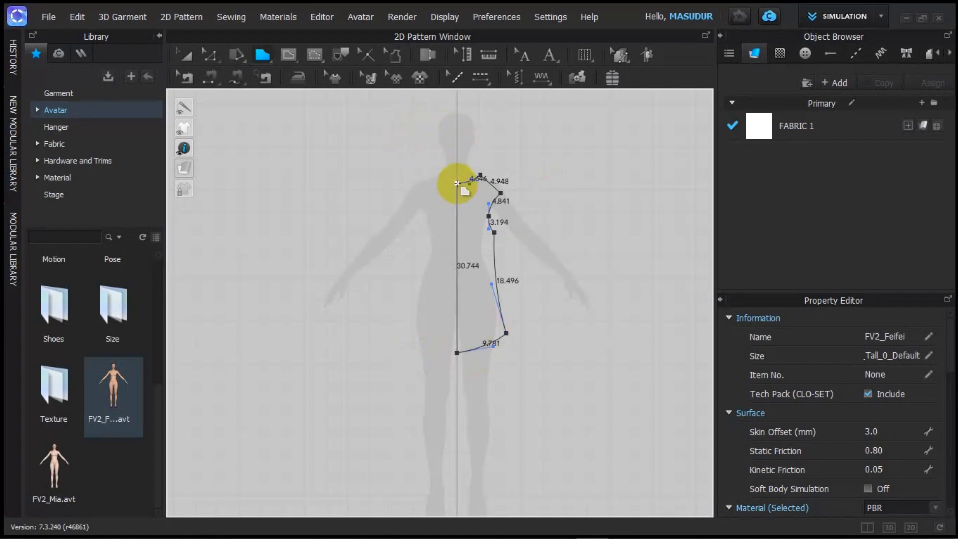
{"action": "left_click", "coordinate": [457, 182]}
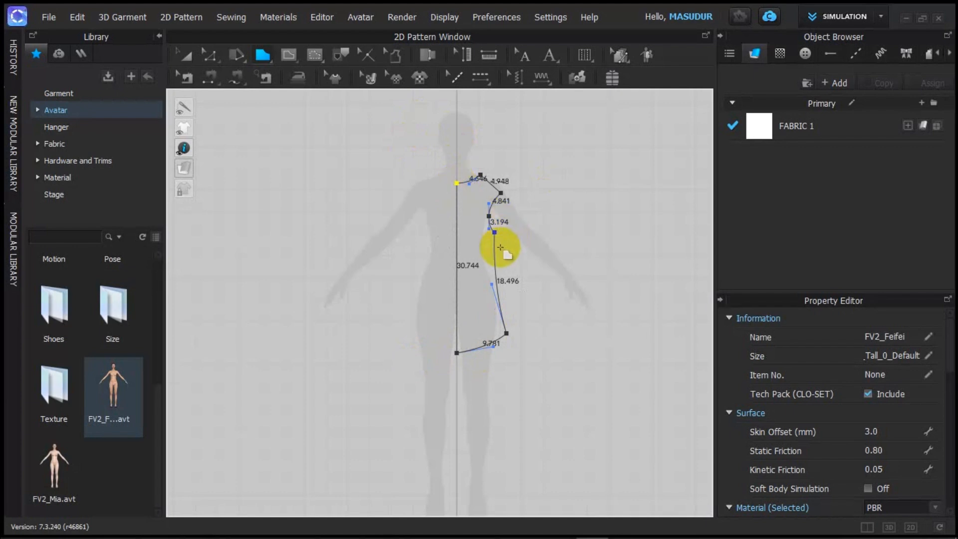
Step: Select the closed outline and drag its side seam into a smooth curve
{"action": "left_click", "coordinate": [497, 248]}
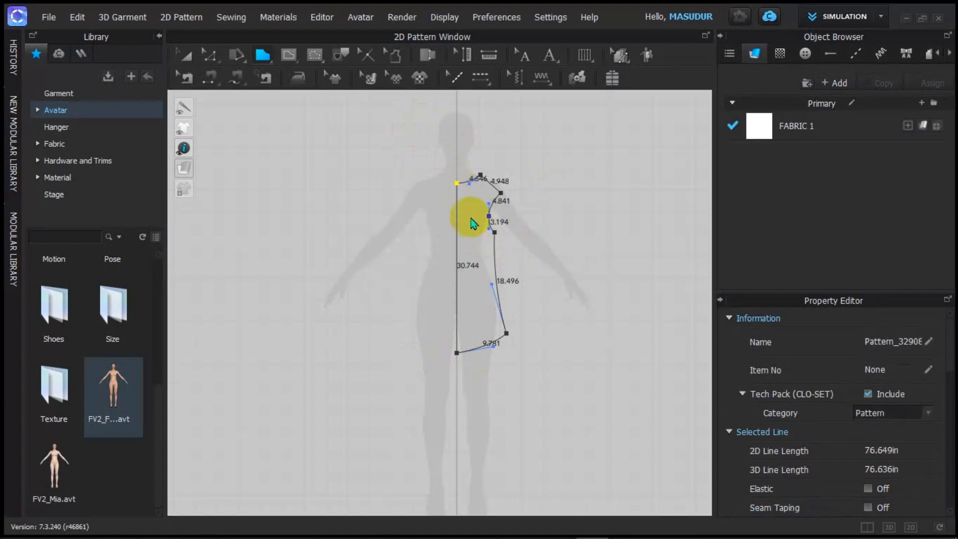
{"action": "scroll", "coordinate": [474, 215], "scroll_direction": "down", "scroll_amount": 5}
{"action": "scroll", "coordinate": [474, 215], "scroll_direction": "up", "scroll_amount": 7}
{"action": "scroll", "coordinate": [478, 219], "scroll_direction": "up", "scroll_amount": 3}
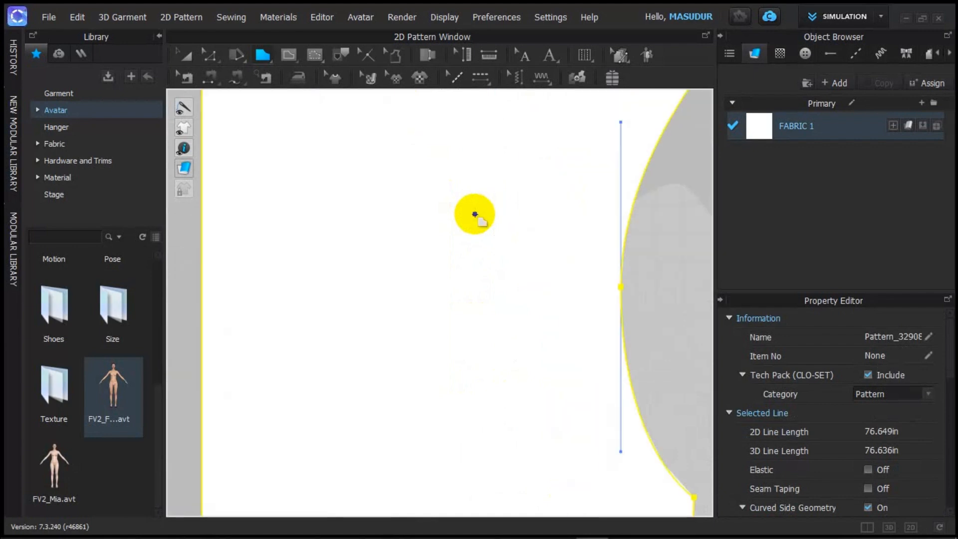
{"action": "scroll", "coordinate": [474, 216], "scroll_direction": "down", "scroll_amount": 5}
{"action": "scroll", "coordinate": [476, 220], "scroll_direction": "up", "scroll_amount": 4}
{"action": "scroll", "coordinate": [478, 222], "scroll_direction": "down", "scroll_amount": 1}
{"action": "scroll", "coordinate": [471, 215], "scroll_direction": "up", "scroll_amount": 2}
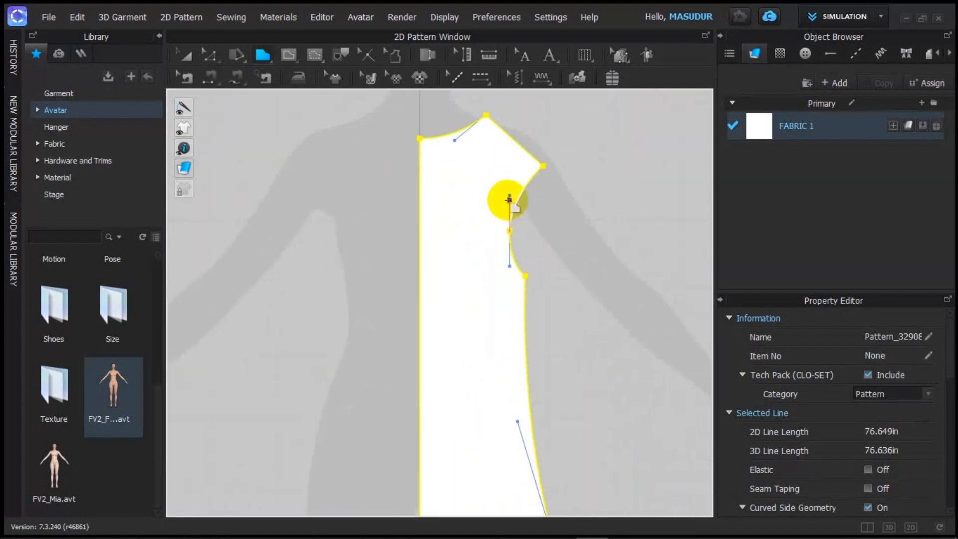
{"action": "scroll", "coordinate": [569, 204], "scroll_direction": "down", "scroll_amount": 2}
{"action": "scroll", "coordinate": [565, 217], "scroll_direction": "up", "scroll_amount": 2}
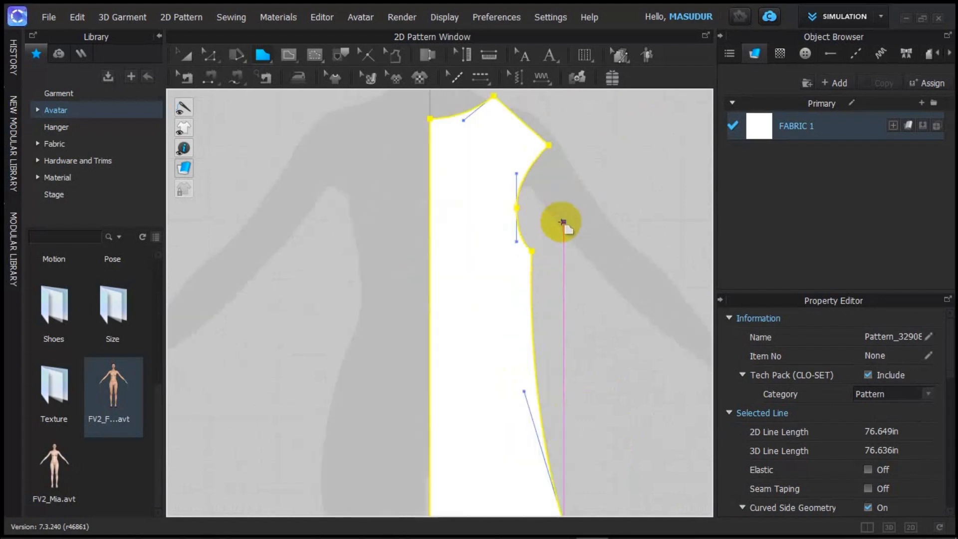
{"action": "scroll", "coordinate": [561, 332], "scroll_direction": "down", "scroll_amount": 3}
{"action": "scroll", "coordinate": [574, 347], "scroll_direction": "up", "scroll_amount": 4}
{"action": "scroll", "coordinate": [569, 344], "scroll_direction": "down", "scroll_amount": 3}
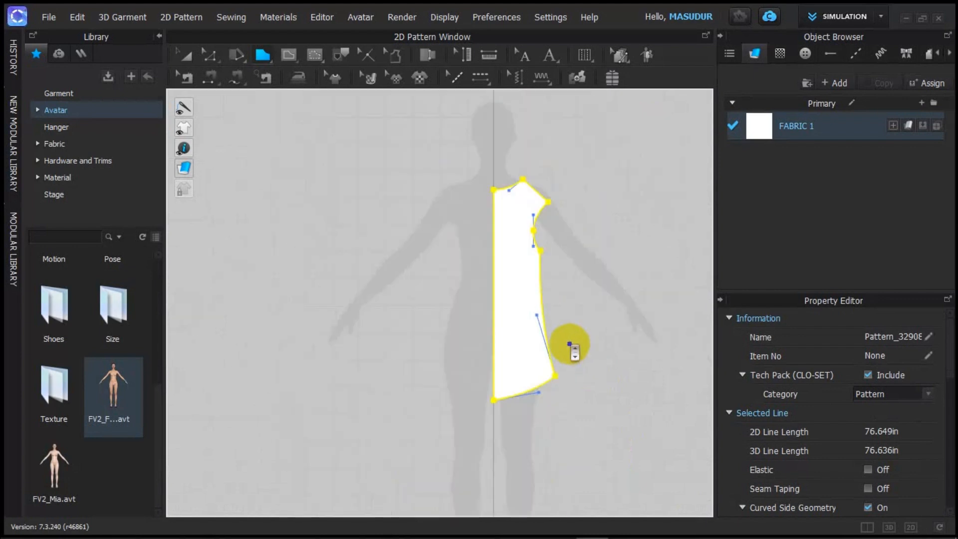
{"action": "left_click_drag", "start_coordinate": [563, 355], "coordinate": [536, 315]}
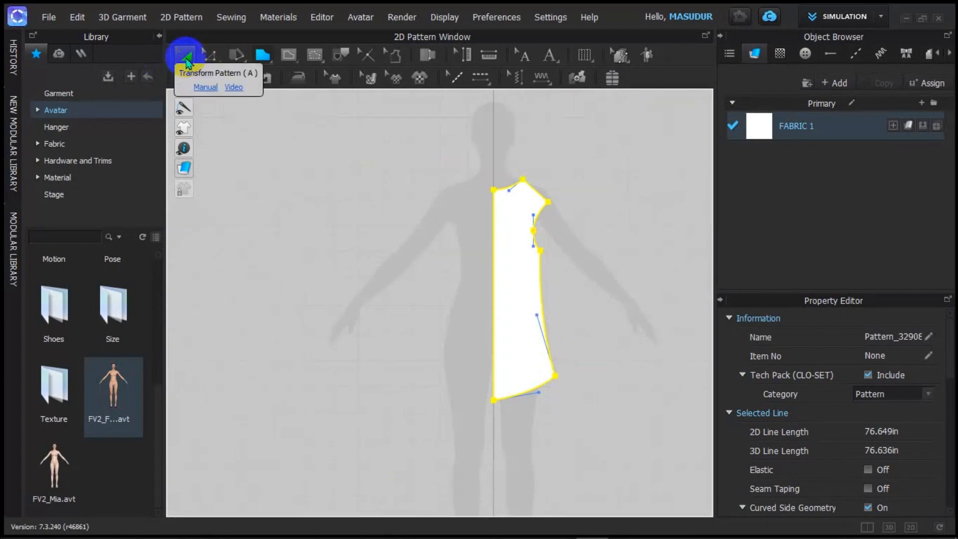
Step: Switch to Transform Pattern and deselect the finished half-front piece
{"action": "left_click", "coordinate": [187, 58]}
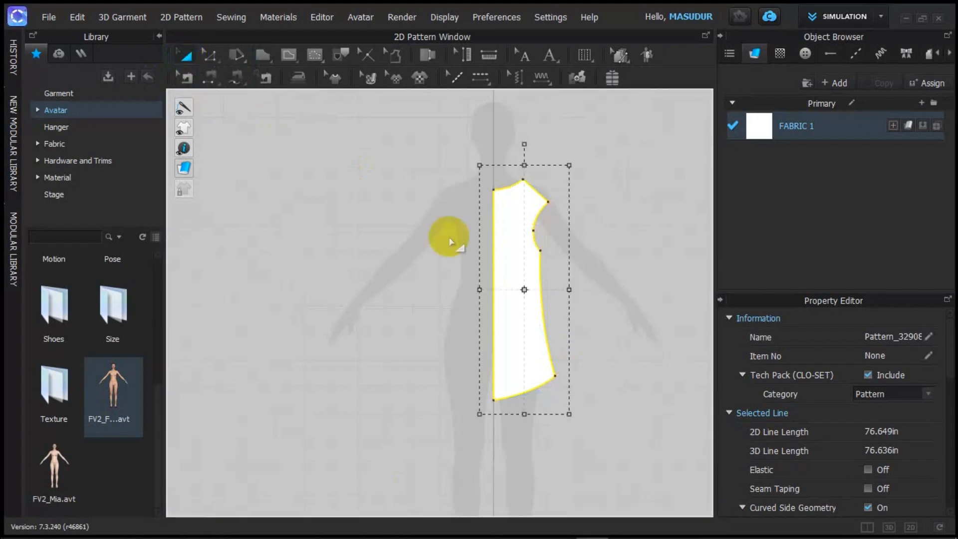
{"action": "scroll", "coordinate": [534, 278], "scroll_direction": "up", "scroll_amount": 5}
{"action": "scroll", "coordinate": [485, 262], "scroll_direction": "down", "scroll_amount": 5}
{"action": "scroll", "coordinate": [485, 260], "scroll_direction": "up", "scroll_amount": 5}
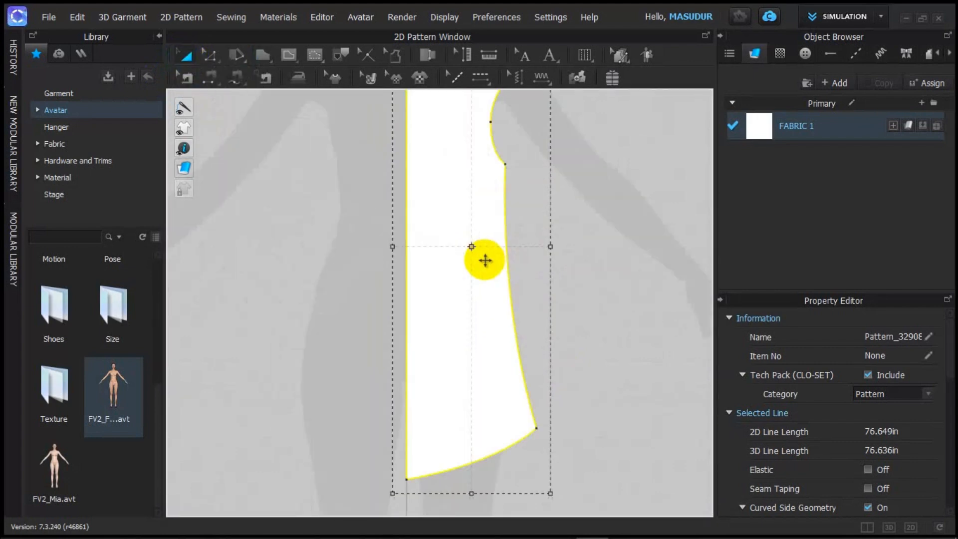
{"action": "scroll", "coordinate": [486, 254], "scroll_direction": "down", "scroll_amount": 5}
{"action": "scroll", "coordinate": [504, 237], "scroll_direction": "up", "scroll_amount": 4}
{"action": "scroll", "coordinate": [507, 240], "scroll_direction": "down", "scroll_amount": 3}
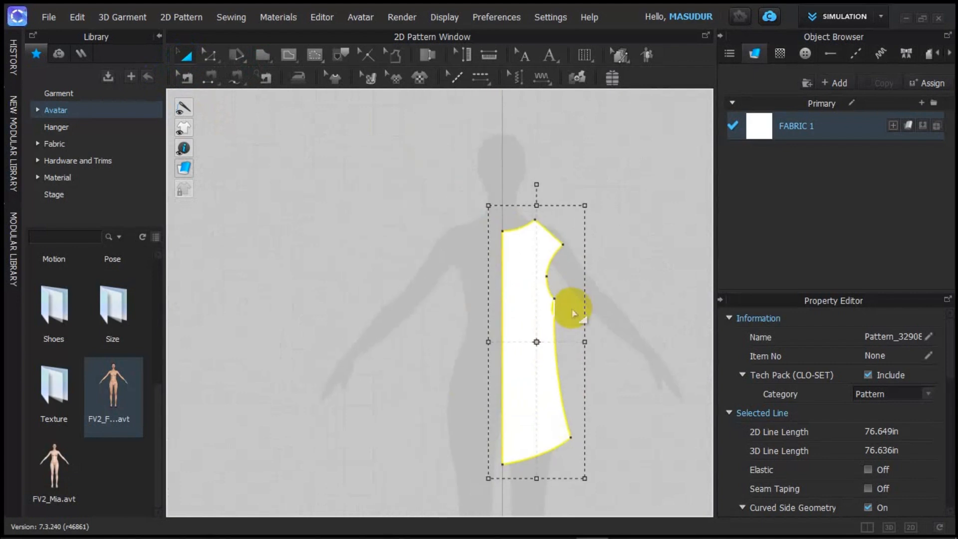
{"action": "left_click", "coordinate": [581, 256]}
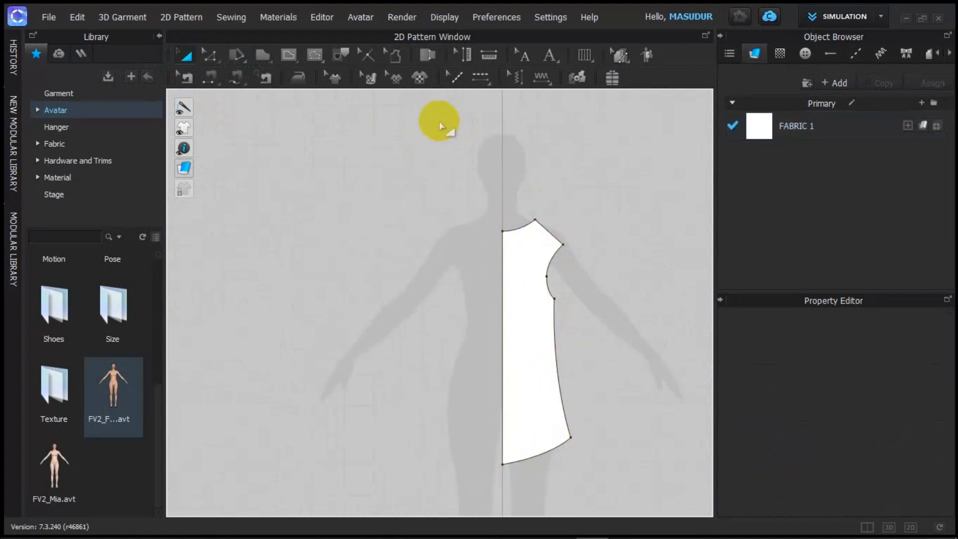
{"action": "scroll", "coordinate": [577, 283], "scroll_direction": "up", "scroll_amount": 5}
{"action": "scroll", "coordinate": [577, 282], "scroll_direction": "down", "scroll_amount": 1}
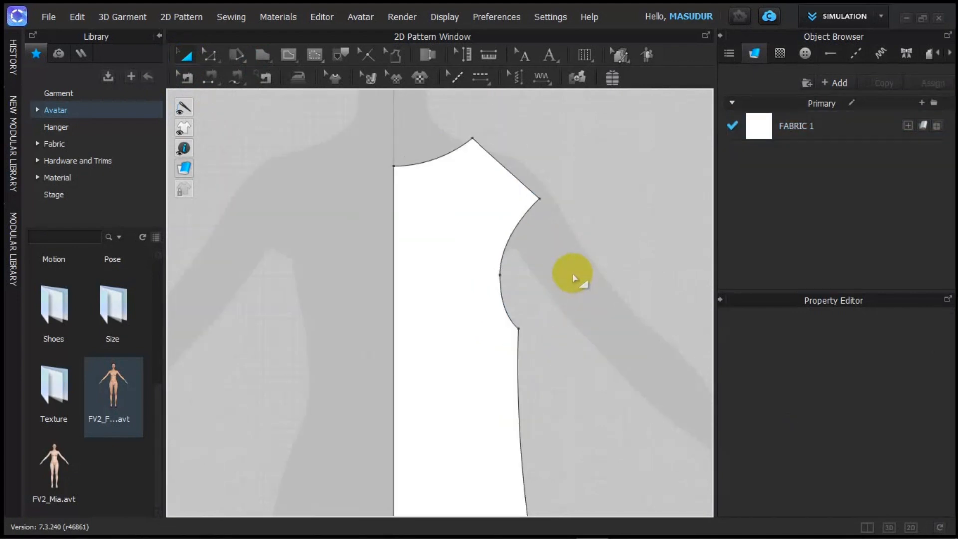
Step: In Edit Pattern (Z), drag the outer shoulder point up and left, shortening the shoulder to about 3.294
{"action": "left_click", "coordinate": [539, 198]}
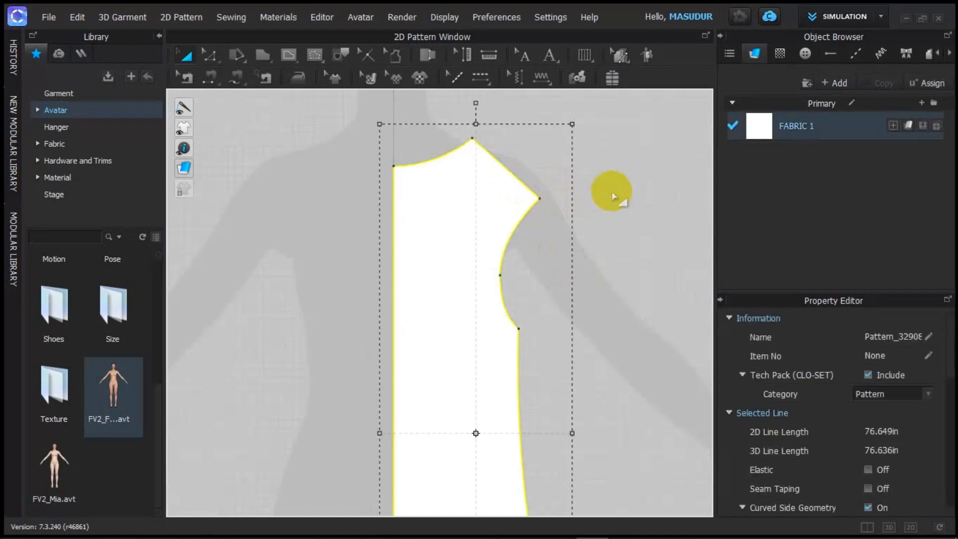
{"action": "key", "text": "z"}
{"action": "left_click", "coordinate": [539, 199]}
{"action": "left_click_drag", "start_coordinate": [540, 199], "coordinate": [542, 186]}
{"action": "left_click", "coordinate": [614, 199]}
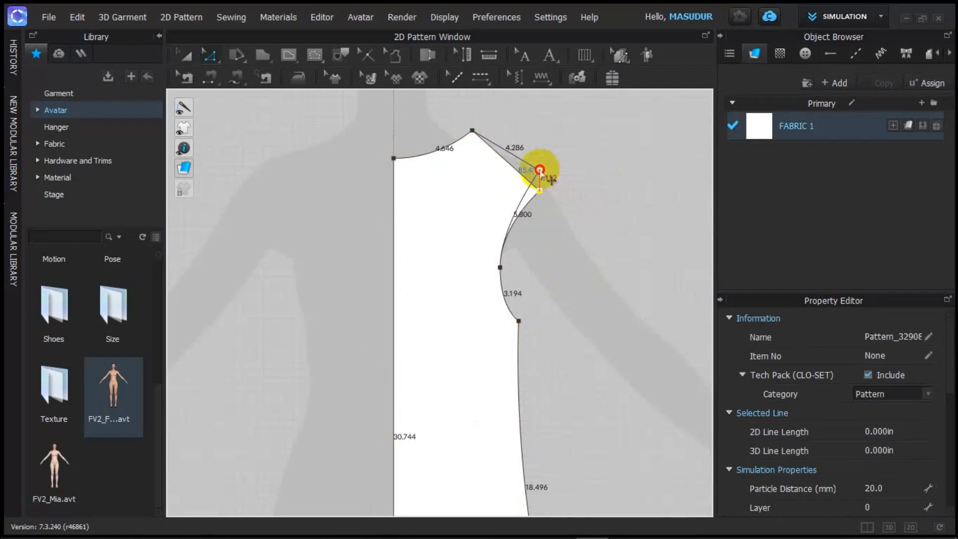
{"action": "left_click_drag", "start_coordinate": [540, 170], "coordinate": [528, 162]}
Step: Move the armhole point higher along the curve and set it in place
{"action": "scroll", "coordinate": [563, 291], "scroll_direction": "down", "scroll_amount": 6}
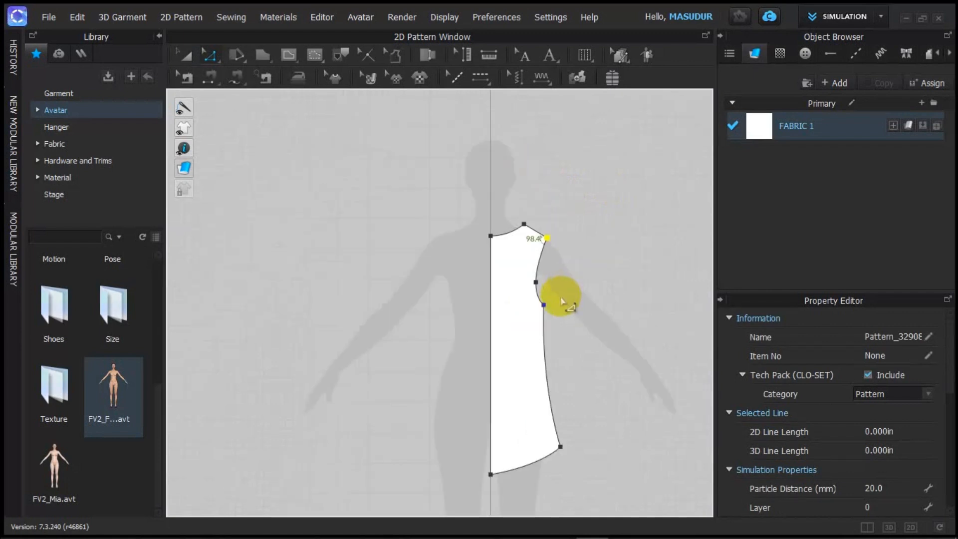
{"action": "scroll", "coordinate": [560, 320], "scroll_direction": "up", "scroll_amount": 5}
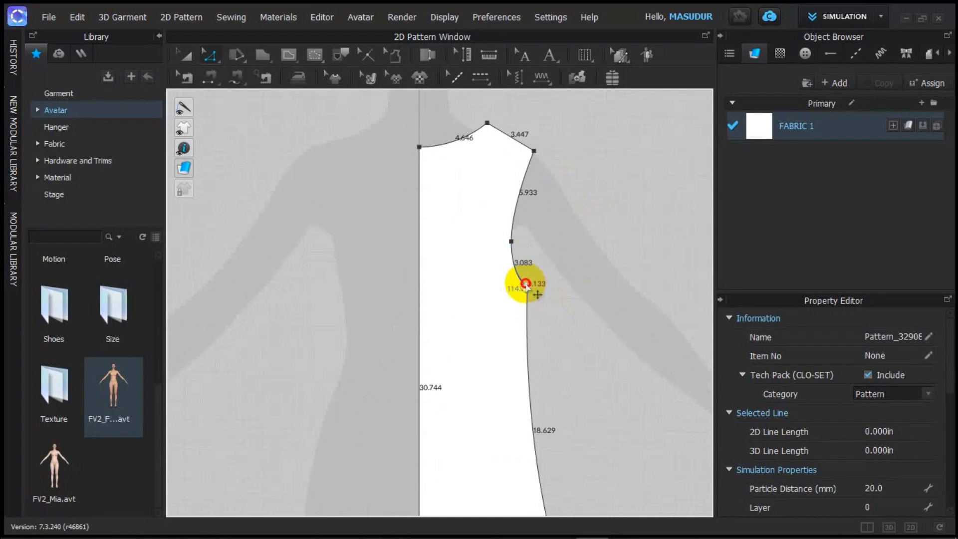
{"action": "left_click_drag", "start_coordinate": [526, 284], "coordinate": [524, 267]}
{"action": "left_click", "coordinate": [524, 267]}
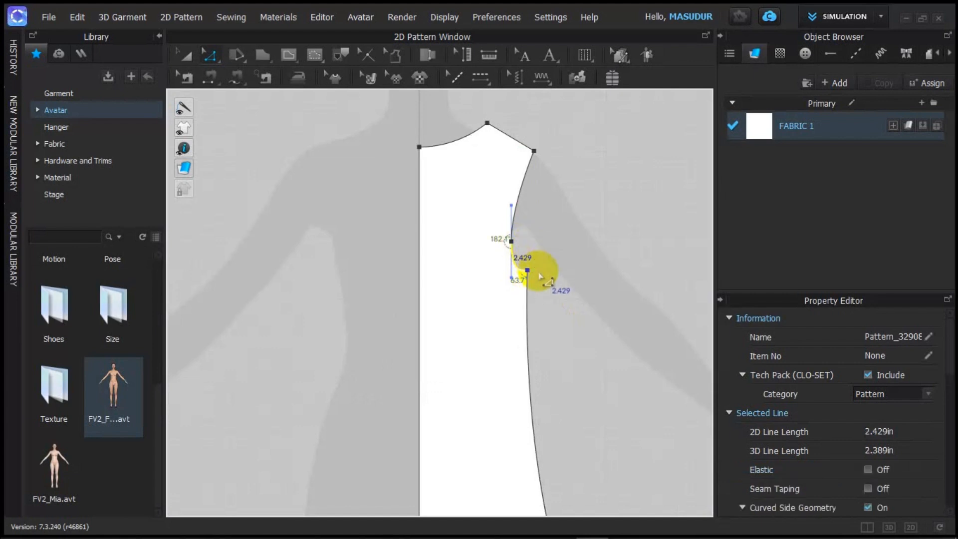
{"action": "left_click", "coordinate": [541, 272]}
Step: Reshape the lower armhole curve, pulling it up and to the left
{"action": "scroll", "coordinate": [531, 272], "scroll_direction": "up", "scroll_amount": 5}
{"action": "scroll", "coordinate": [529, 269], "scroll_direction": "down", "scroll_amount": 3}
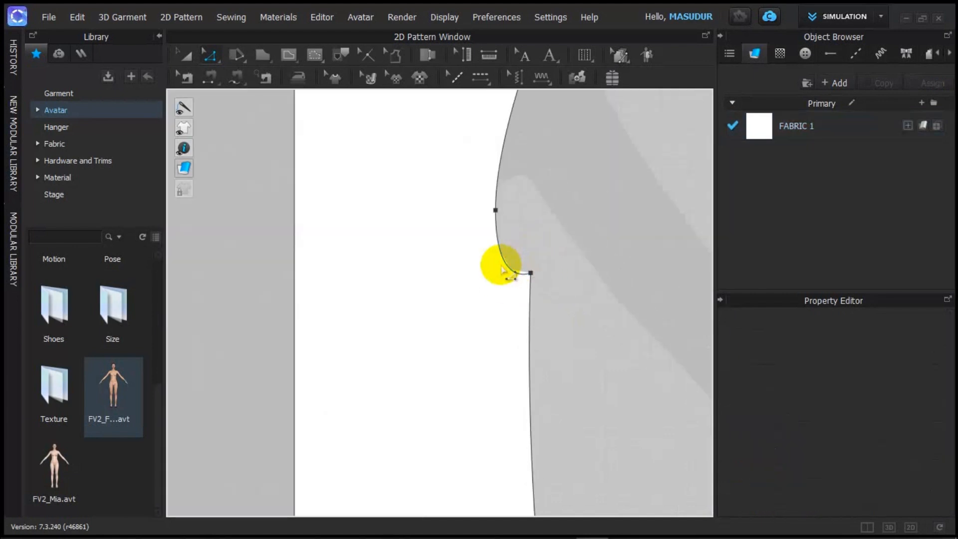
{"action": "left_click_drag", "start_coordinate": [502, 260], "coordinate": [507, 241]}
{"action": "scroll", "coordinate": [524, 246], "scroll_direction": "down", "scroll_amount": 3}
{"action": "scroll", "coordinate": [534, 229], "scroll_direction": "up", "scroll_amount": 2}
{"action": "scroll", "coordinate": [532, 227], "scroll_direction": "down", "scroll_amount": 1}
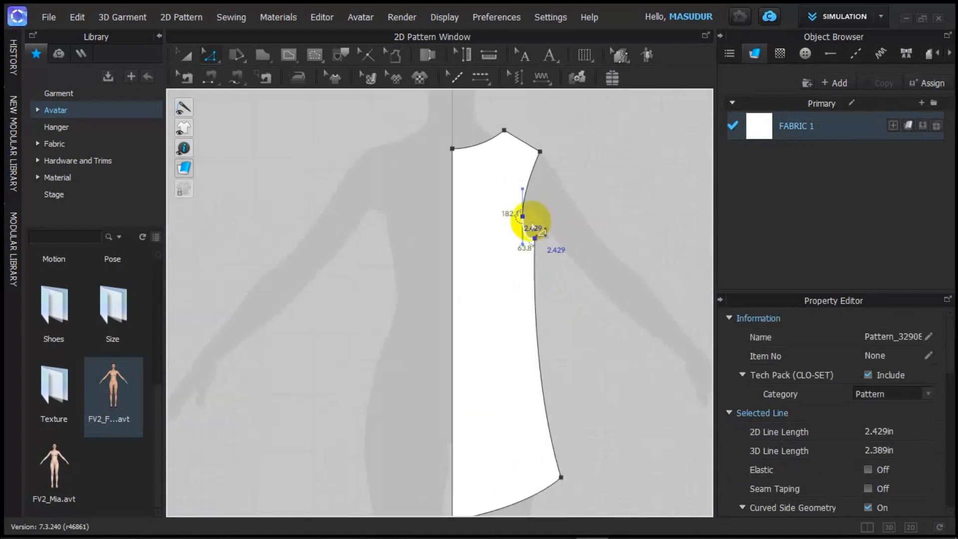
{"action": "scroll", "coordinate": [532, 226], "scroll_direction": "up", "scroll_amount": 4}
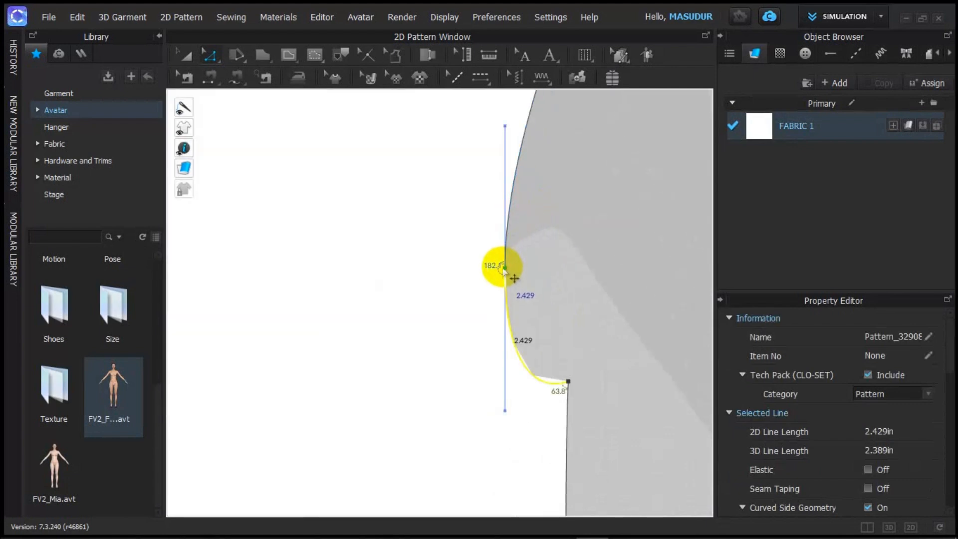
{"action": "left_click_drag", "start_coordinate": [502, 269], "coordinate": [497, 255]}
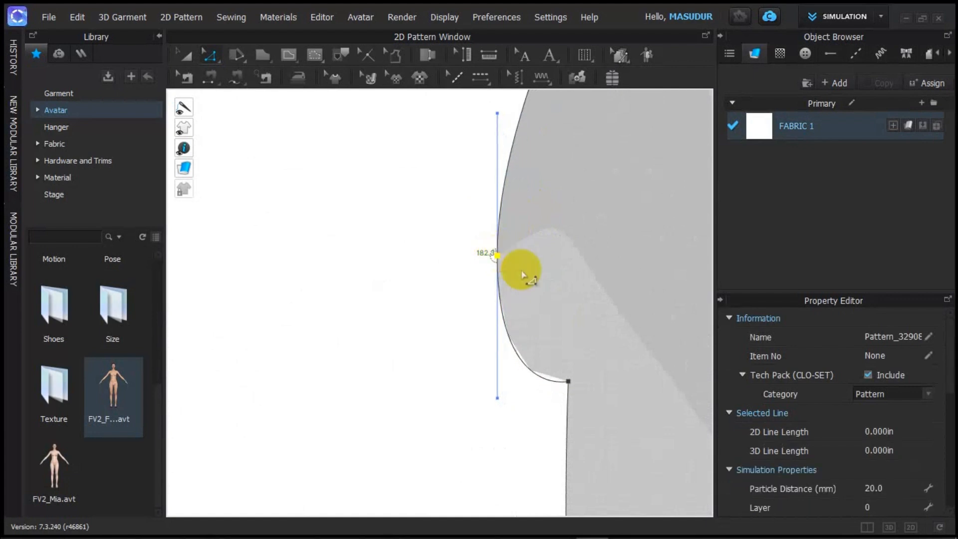
{"action": "scroll", "coordinate": [529, 277], "scroll_direction": "down", "scroll_amount": 4}
{"action": "scroll", "coordinate": [572, 299], "scroll_direction": "up", "scroll_amount": 4}
{"action": "left_click", "coordinate": [538, 349]}
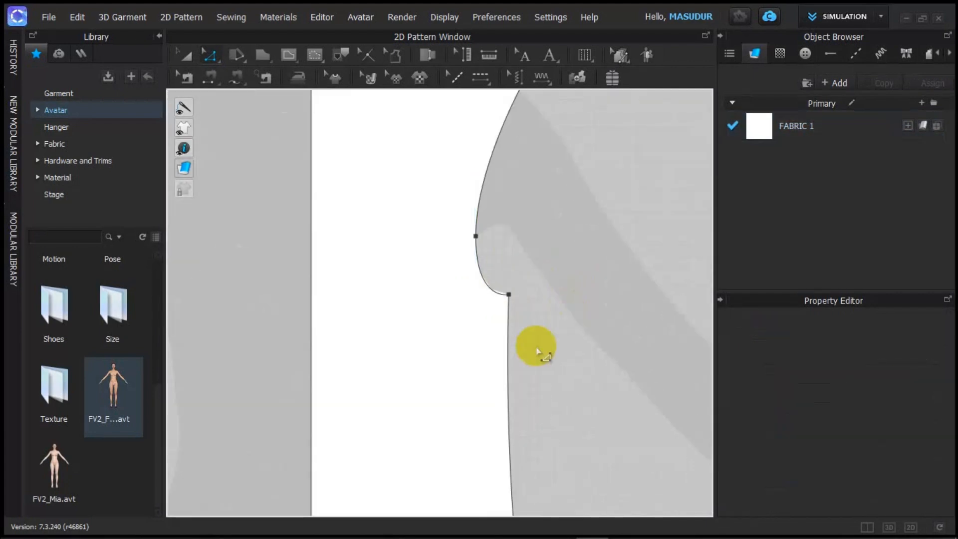
{"action": "scroll", "coordinate": [535, 351], "scroll_direction": "down", "scroll_amount": 1}
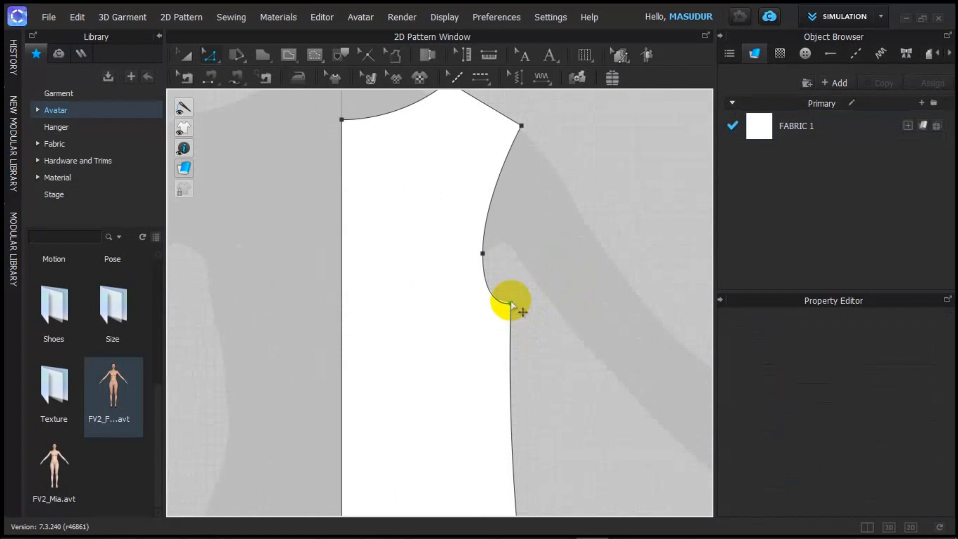
Step: Select the outline and raise the armhole curve to deepen it
{"action": "left_click", "coordinate": [511, 304]}
{"action": "left_click", "coordinate": [510, 302]}
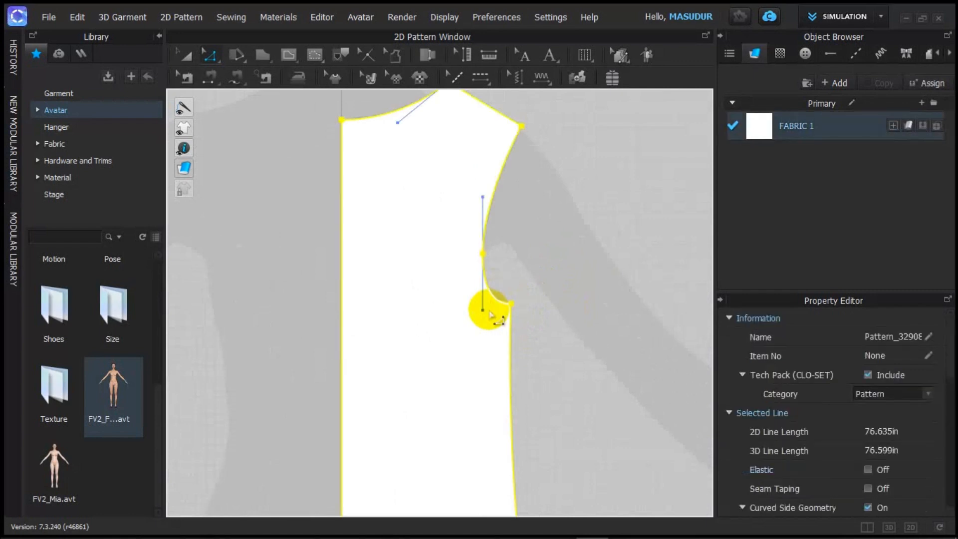
{"action": "left_click_drag", "start_coordinate": [483, 310], "coordinate": [482, 291]}
{"action": "left_click", "coordinate": [554, 308]}
{"action": "scroll", "coordinate": [539, 323], "scroll_direction": "down", "scroll_amount": 5}
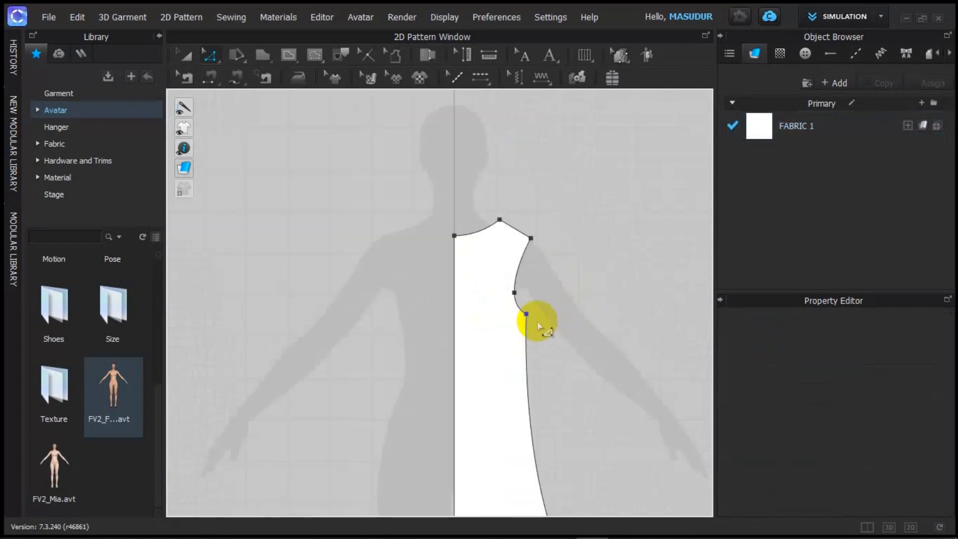
{"action": "scroll", "coordinate": [537, 323], "scroll_direction": "up", "scroll_amount": 5}
{"action": "scroll", "coordinate": [548, 348], "scroll_direction": "down", "scroll_amount": 5}
{"action": "scroll", "coordinate": [551, 362], "scroll_direction": "down", "scroll_amount": 3}
{"action": "scroll", "coordinate": [554, 394], "scroll_direction": "up", "scroll_amount": 8}
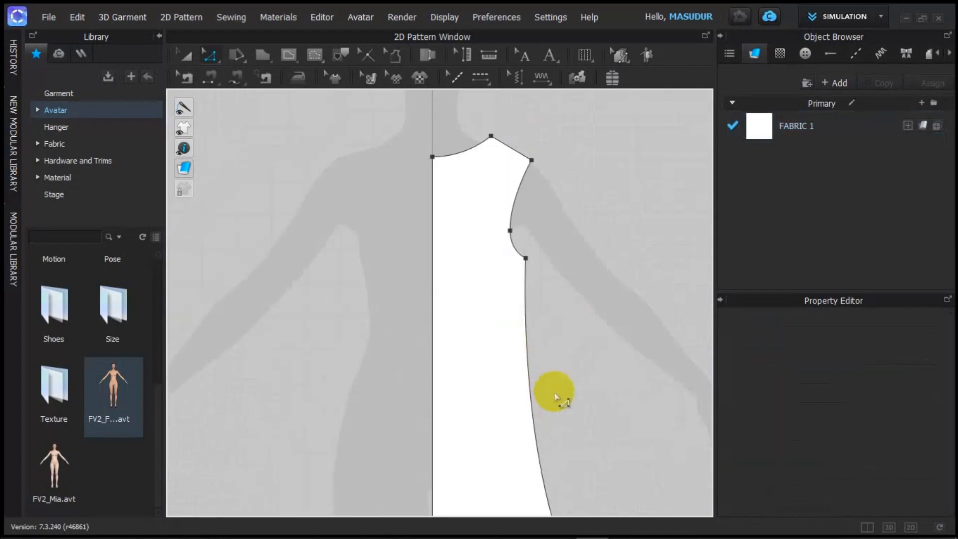
{"action": "scroll", "coordinate": [510, 364], "scroll_direction": "down", "scroll_amount": 4}
{"action": "scroll", "coordinate": [509, 366], "scroll_direction": "down", "scroll_amount": 4}
{"action": "scroll", "coordinate": [508, 364], "scroll_direction": "up", "scroll_amount": 4}
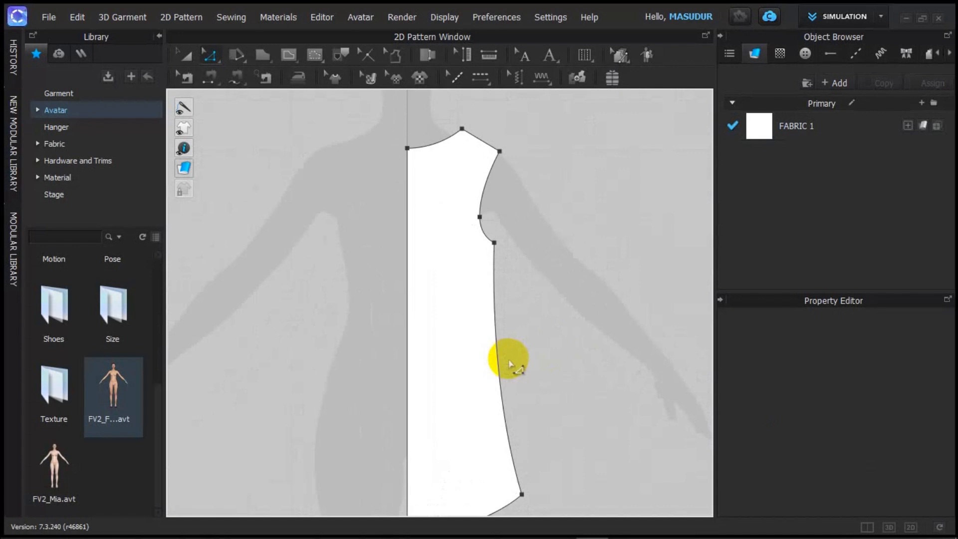
{"action": "scroll", "coordinate": [516, 367], "scroll_direction": "down", "scroll_amount": 4}
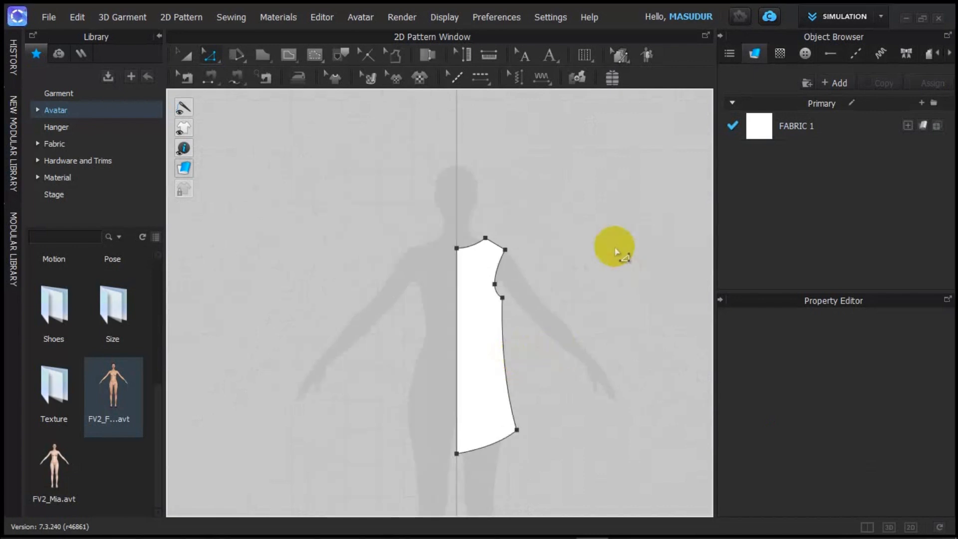
Step: Activate curve bending of lines with the C shortcut
{"action": "key", "text": "c"}
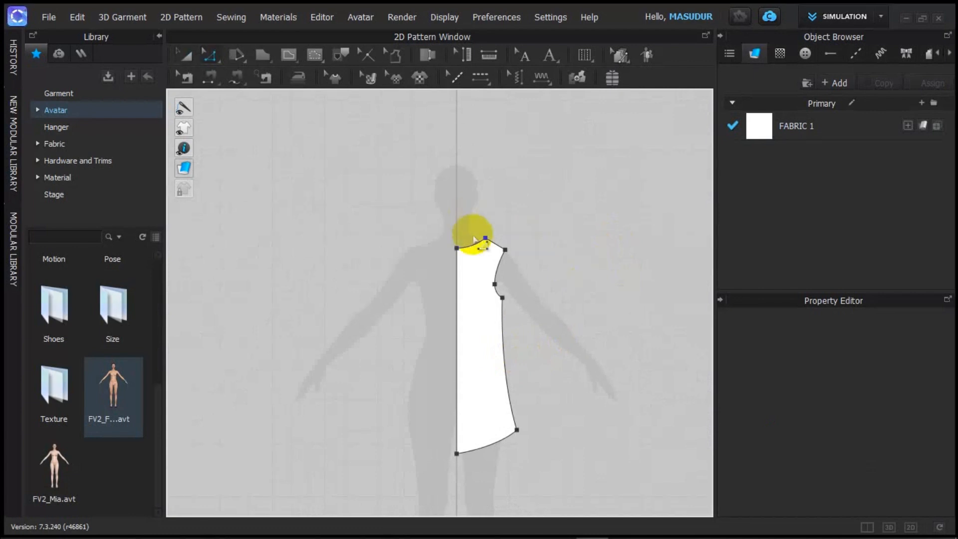
{"action": "scroll", "coordinate": [492, 267], "scroll_direction": "up", "scroll_amount": 5}
{"action": "scroll", "coordinate": [494, 274], "scroll_direction": "down", "scroll_amount": 3}
{"action": "scroll", "coordinate": [495, 274], "scroll_direction": "up", "scroll_amount": 3}
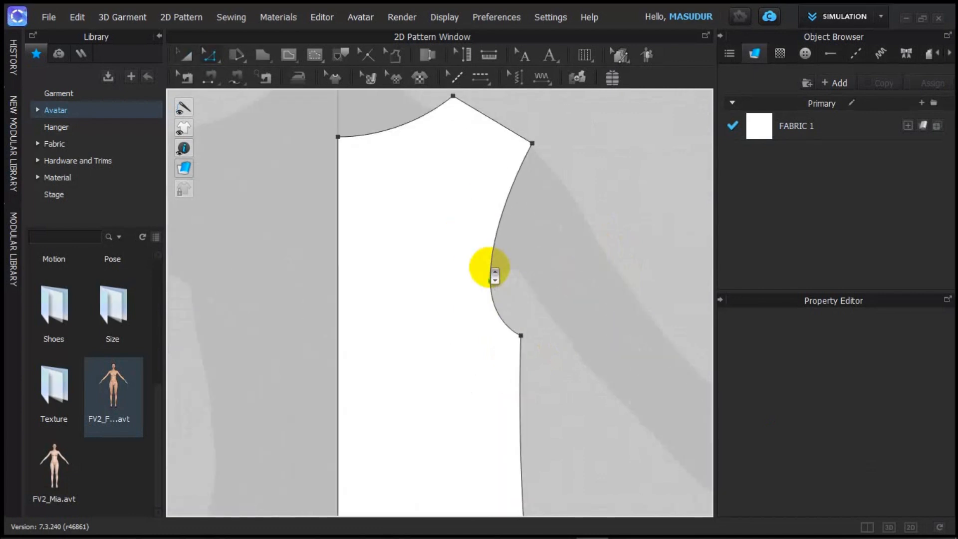
{"action": "scroll", "coordinate": [482, 257], "scroll_direction": "down", "scroll_amount": 4}
{"action": "scroll", "coordinate": [484, 259], "scroll_direction": "up", "scroll_amount": 2}
{"action": "scroll", "coordinate": [494, 262], "scroll_direction": "down", "scroll_amount": 3}
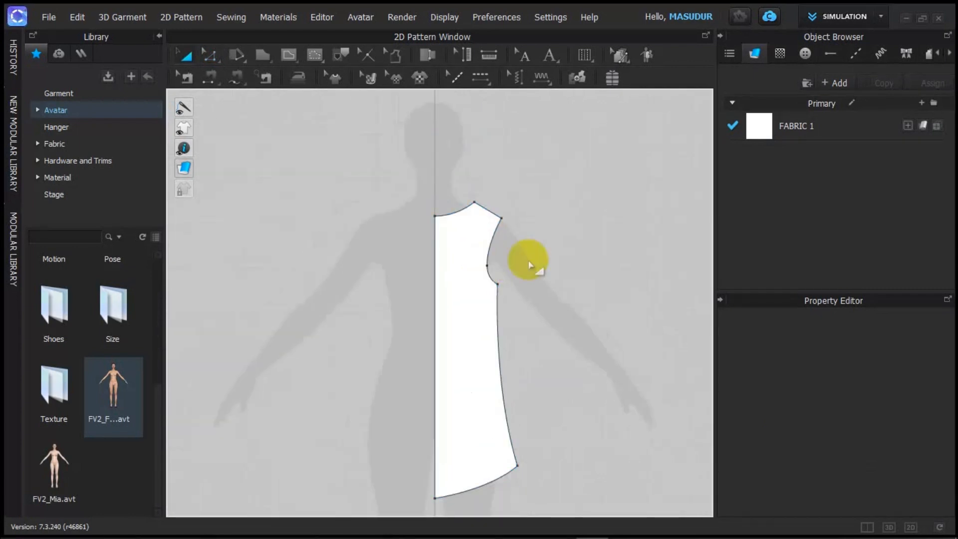
Step: Select the half dress pattern and switch to Edit Pattern (Z)
{"action": "right_click", "coordinate": [538, 219]}
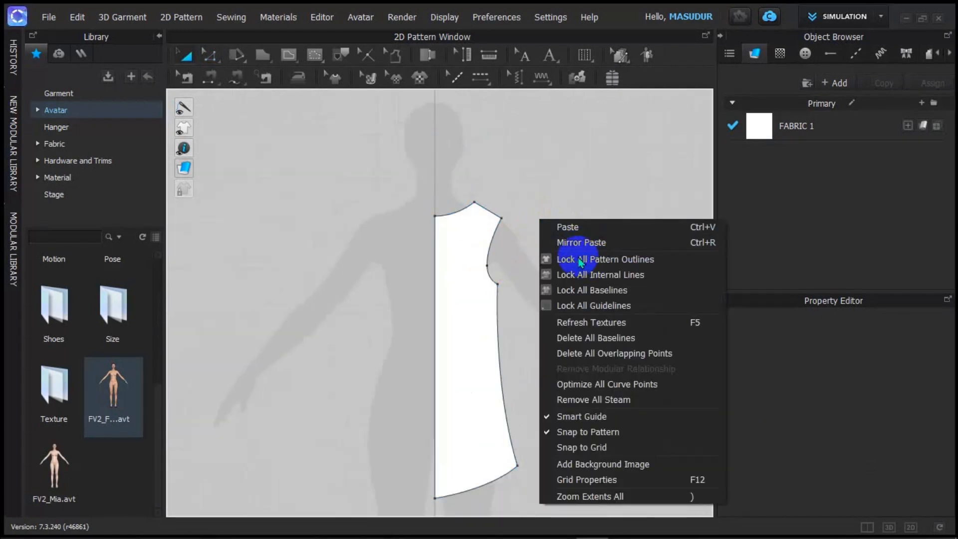
{"action": "left_click", "coordinate": [536, 193]}
{"action": "left_click", "coordinate": [483, 279]}
{"action": "scroll", "coordinate": [486, 289], "scroll_direction": "up", "scroll_amount": 3}
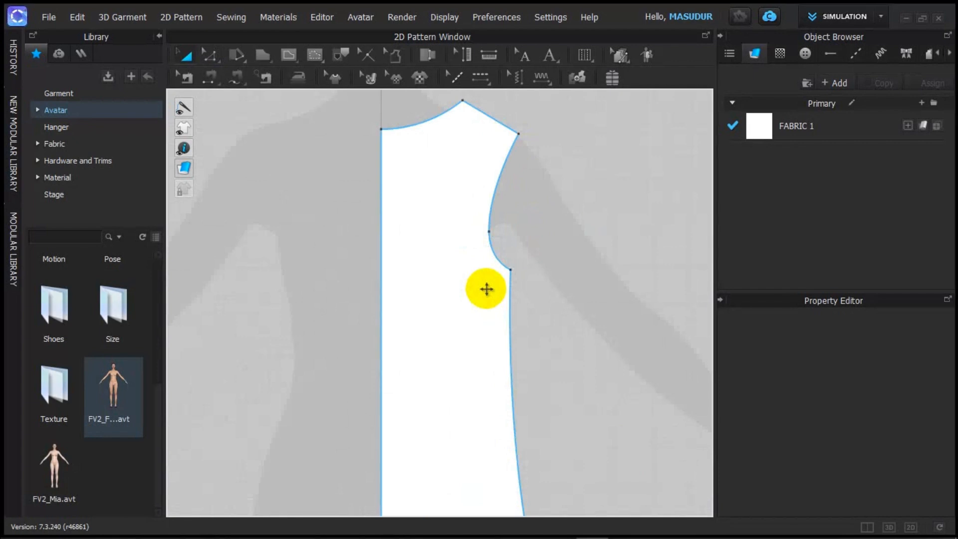
{"action": "key", "text": "z"}
{"action": "scroll", "coordinate": [466, 295], "scroll_direction": "down", "scroll_amount": 4}
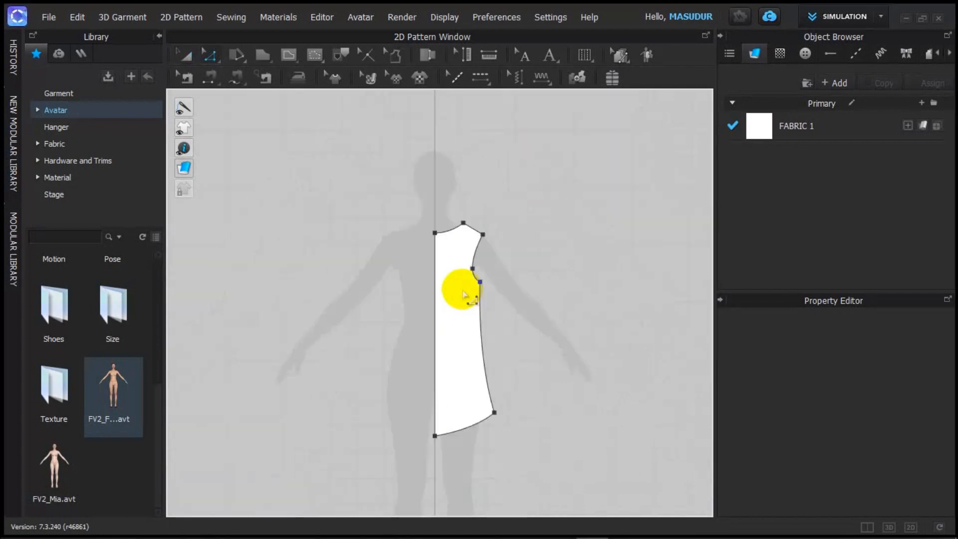
{"action": "scroll", "coordinate": [464, 287], "scroll_direction": "up", "scroll_amount": 4}
{"action": "scroll", "coordinate": [465, 252], "scroll_direction": "down", "scroll_amount": 2}
{"action": "scroll", "coordinate": [459, 269], "scroll_direction": "up", "scroll_amount": 4}
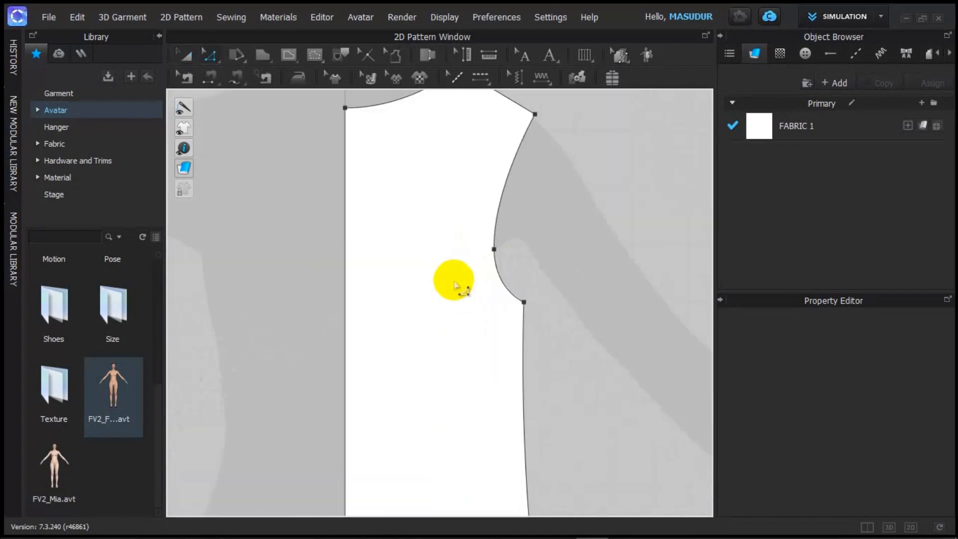
{"action": "scroll", "coordinate": [455, 282], "scroll_direction": "down", "scroll_amount": 4}
{"action": "scroll", "coordinate": [439, 324], "scroll_direction": "up", "scroll_amount": 3}
{"action": "scroll", "coordinate": [471, 314], "scroll_direction": "down", "scroll_amount": 3}
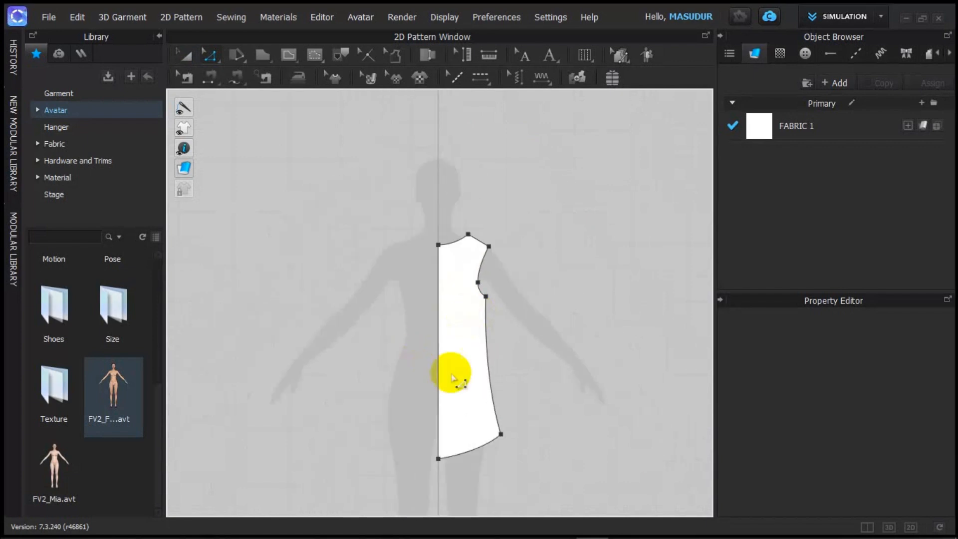
{"action": "left_click", "coordinate": [592, 317]}
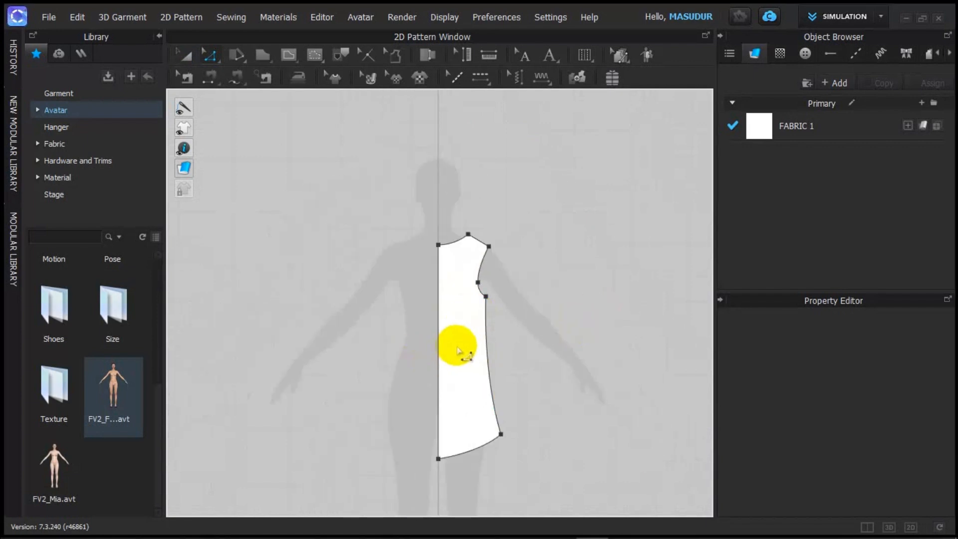
Step: Marquee-select the half pattern, drag it right clear of the avatar, then pick its left edge
{"action": "left_click_drag", "start_coordinate": [473, 347], "coordinate": [544, 301]}
{"action": "left_click", "coordinate": [459, 318]}
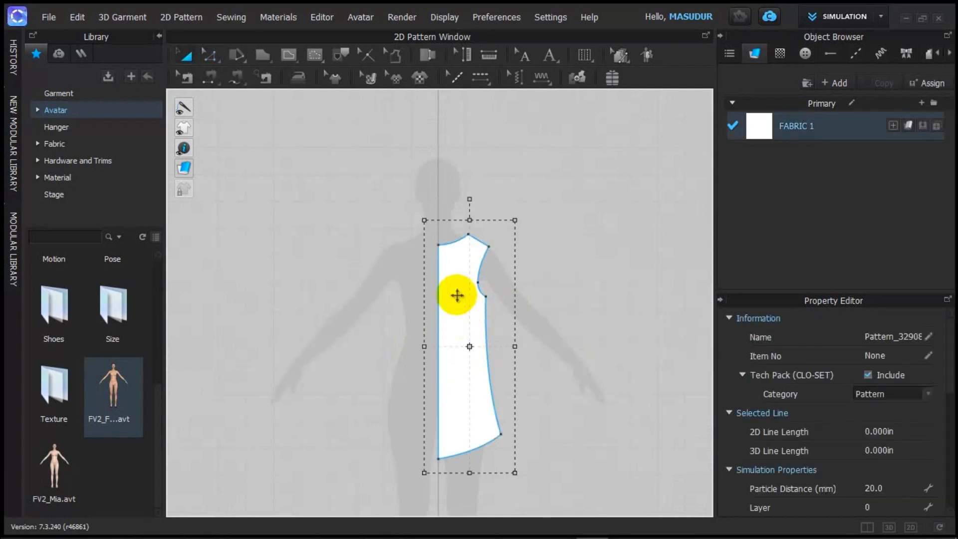
{"action": "left_click_drag", "start_coordinate": [455, 295], "coordinate": [587, 260]}
{"action": "scroll", "coordinate": [599, 280], "scroll_direction": "up", "scroll_amount": 3}
{"action": "scroll", "coordinate": [607, 295], "scroll_direction": "down", "scroll_amount": 3}
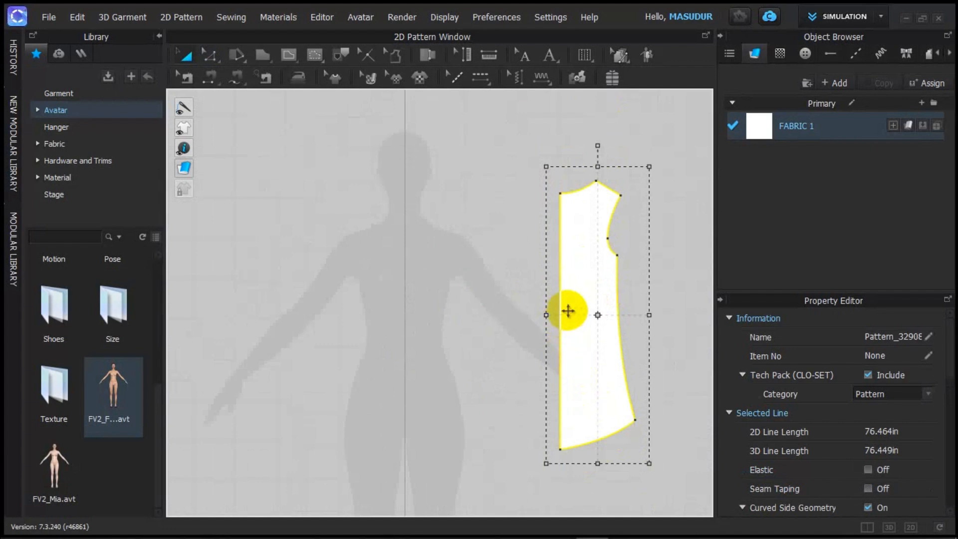
{"action": "left_click", "coordinate": [503, 283]}
{"action": "key", "text": "z"}
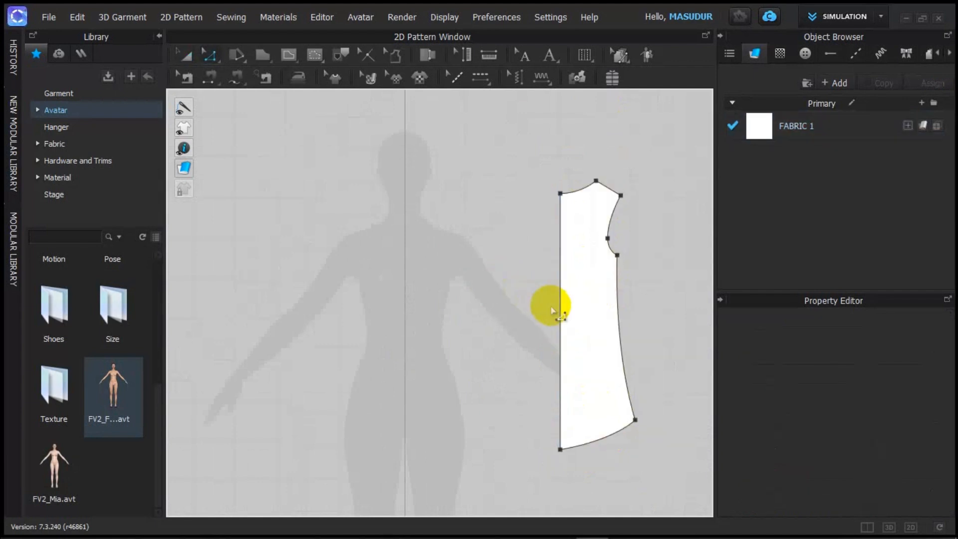
{"action": "left_click", "coordinate": [559, 310]}
Step: Apply Unfold Pattern Outline Only to the straight left edge, mirroring the half-front into a full piece
{"action": "right_click", "coordinate": [559, 312]}
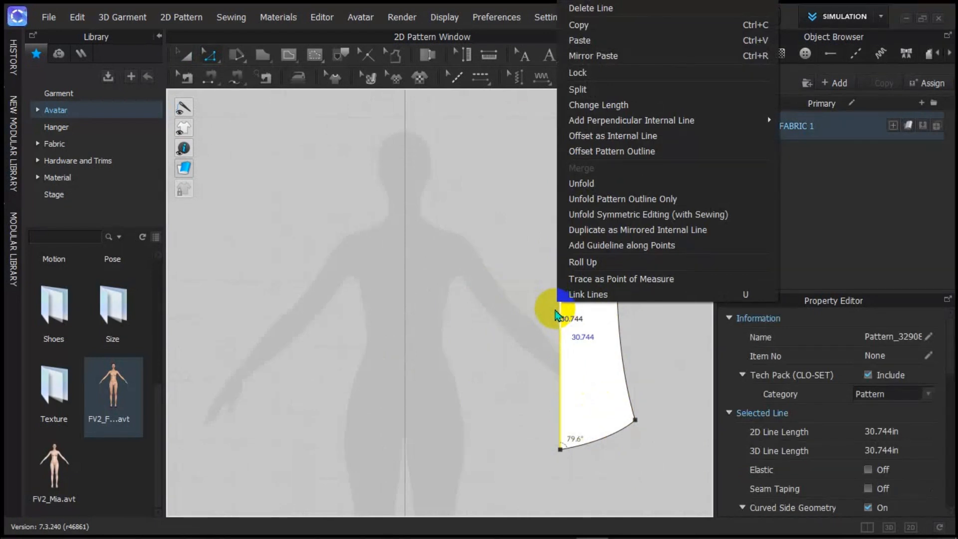
{"action": "left_click", "coordinate": [559, 261]}
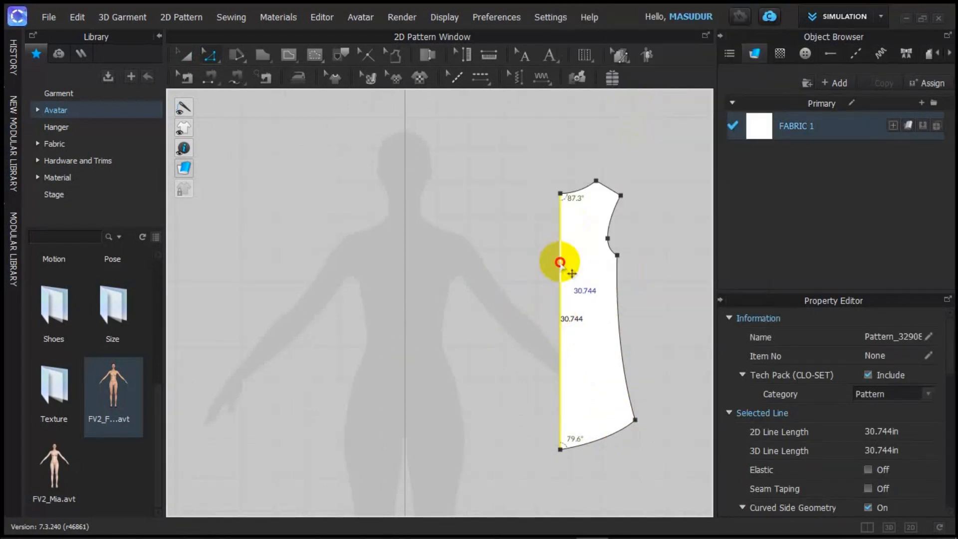
{"action": "right_click", "coordinate": [560, 262]}
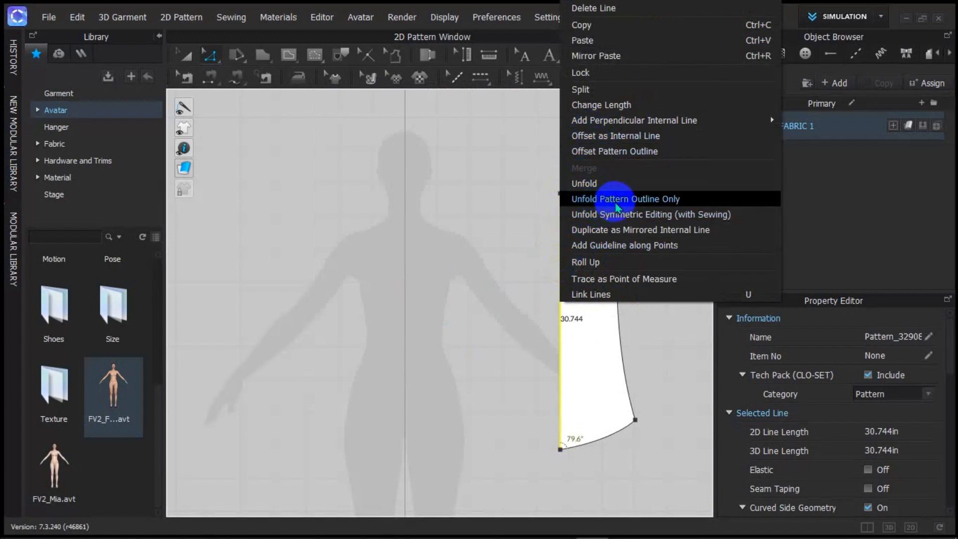
{"action": "left_click", "coordinate": [642, 200]}
{"action": "scroll", "coordinate": [549, 252], "scroll_direction": "down", "scroll_amount": 3}
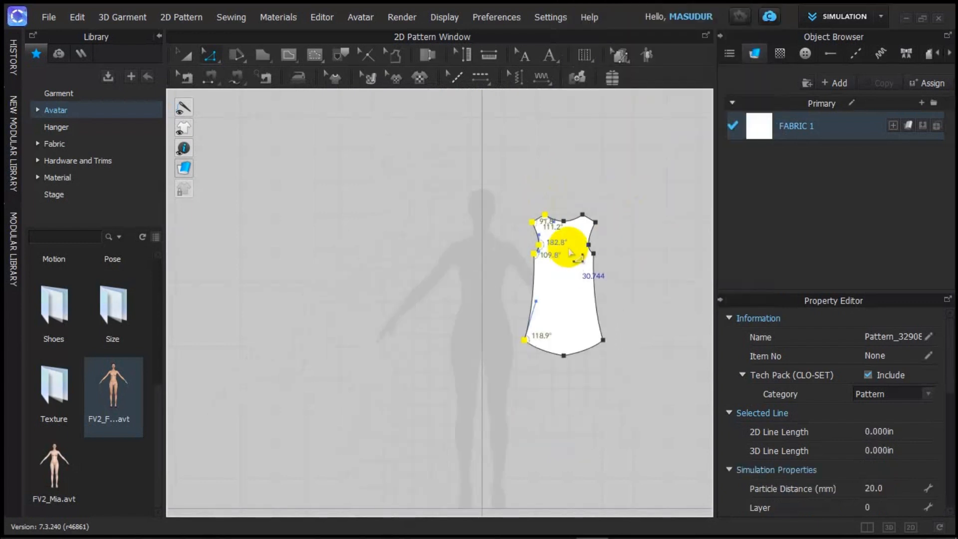
{"action": "scroll", "coordinate": [566, 250], "scroll_direction": "up", "scroll_amount": 5}
{"action": "scroll", "coordinate": [574, 254], "scroll_direction": "down", "scroll_amount": 2}
{"action": "scroll", "coordinate": [574, 255], "scroll_direction": "up", "scroll_amount": 3}
{"action": "scroll", "coordinate": [570, 250], "scroll_direction": "down", "scroll_amount": 6}
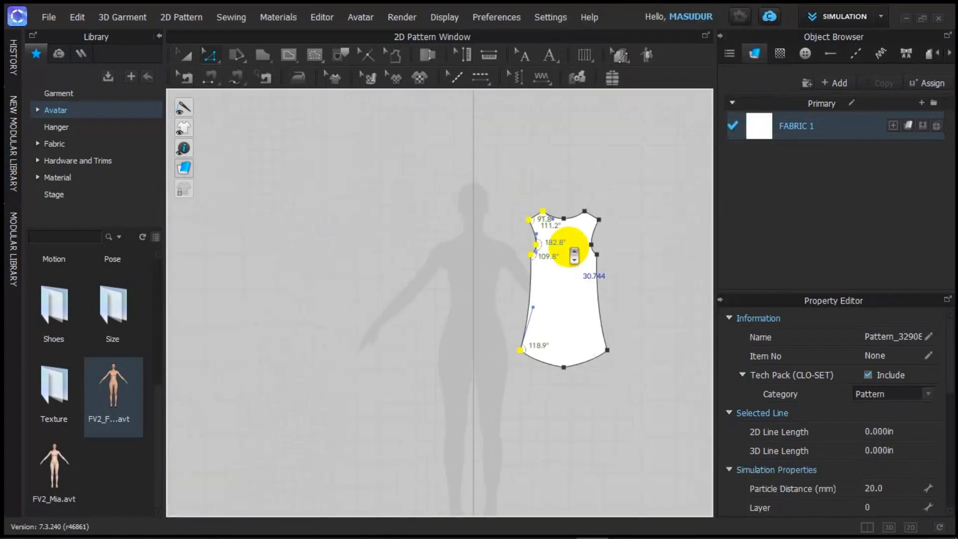
{"action": "scroll", "coordinate": [560, 241], "scroll_direction": "up", "scroll_amount": 3}
{"action": "scroll", "coordinate": [567, 250], "scroll_direction": "down", "scroll_amount": 2}
{"action": "scroll", "coordinate": [575, 257], "scroll_direction": "up", "scroll_amount": 2}
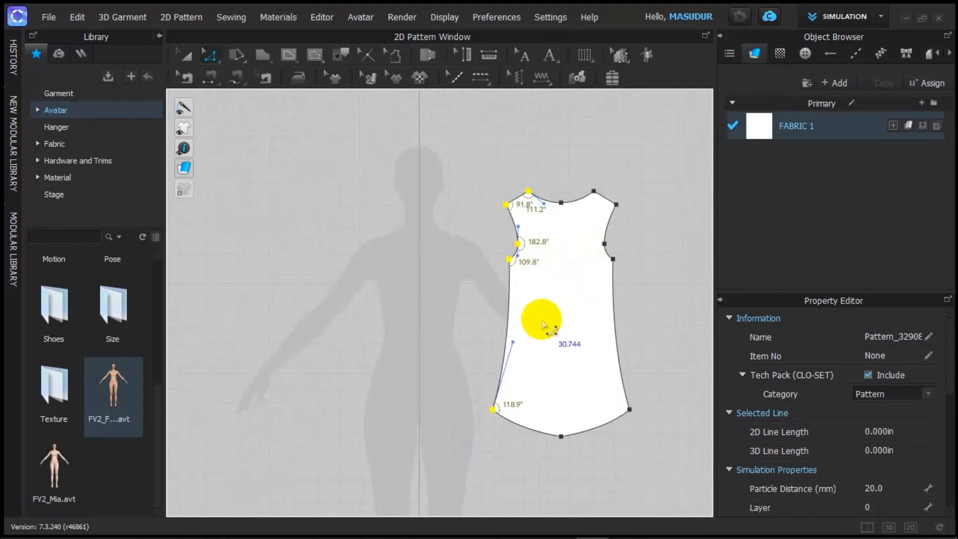
Step: Reshape the dress pattern's right side edge
{"action": "left_click", "coordinate": [514, 341]}
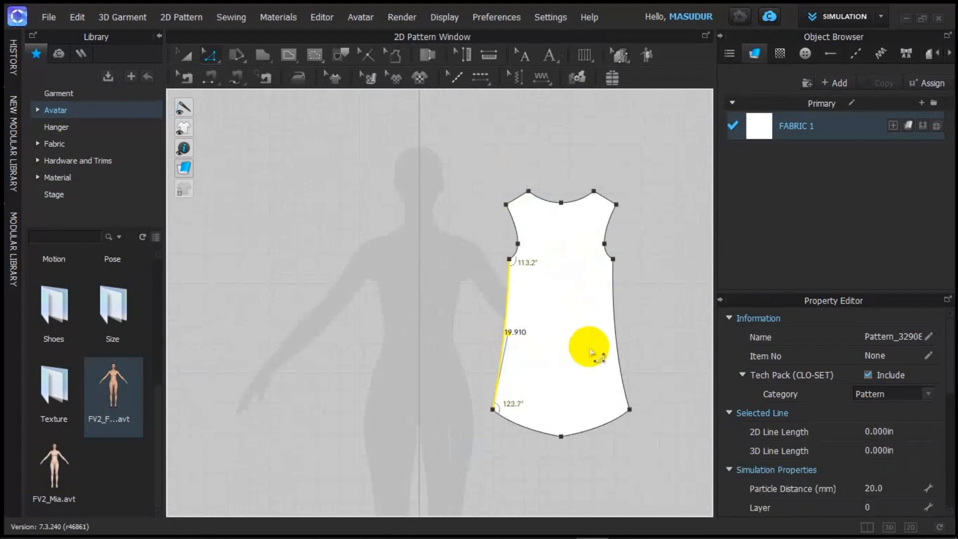
{"action": "left_click", "coordinate": [627, 385]}
{"action": "left_click_drag", "start_coordinate": [629, 386], "coordinate": [614, 333]}
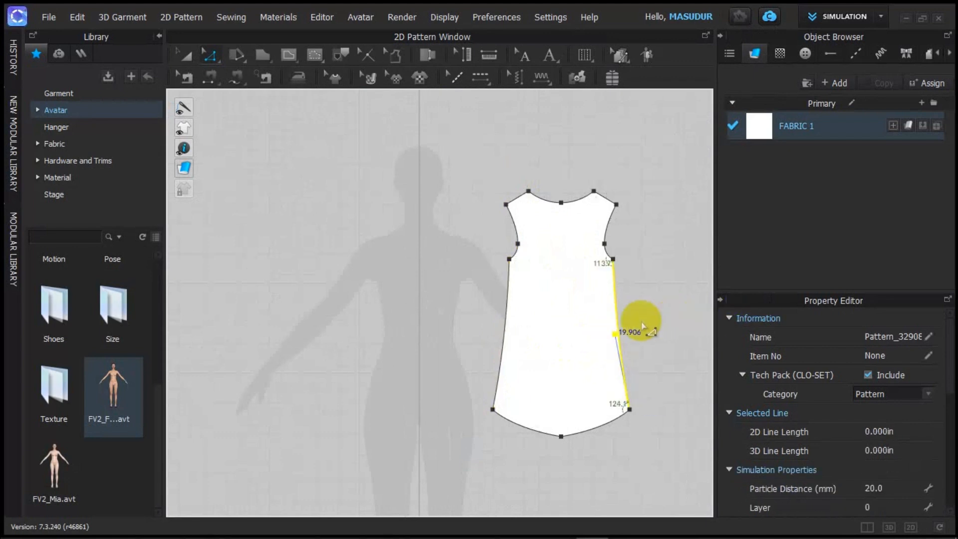
{"action": "left_click", "coordinate": [642, 321]}
{"action": "scroll", "coordinate": [641, 320], "scroll_direction": "up", "scroll_amount": 5}
{"action": "scroll", "coordinate": [638, 327], "scroll_direction": "down", "scroll_amount": 5}
{"action": "scroll", "coordinate": [631, 341], "scroll_direction": "up", "scroll_amount": 4}
{"action": "scroll", "coordinate": [565, 384], "scroll_direction": "down", "scroll_amount": 5}
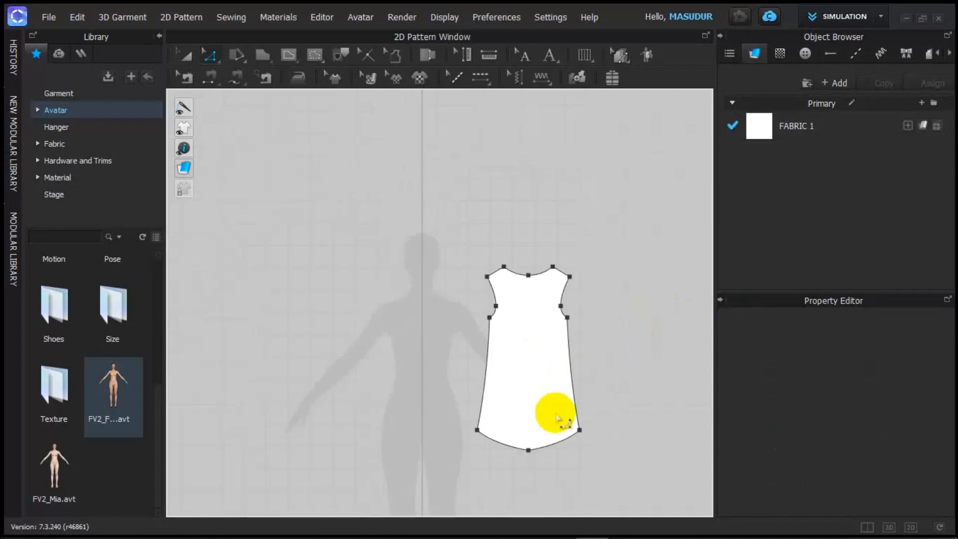
{"action": "scroll", "coordinate": [560, 419], "scroll_direction": "up", "scroll_amount": 7}
Step: Deepen the hem curve on both the left and right halves of the dress
{"action": "left_click", "coordinate": [517, 477]}
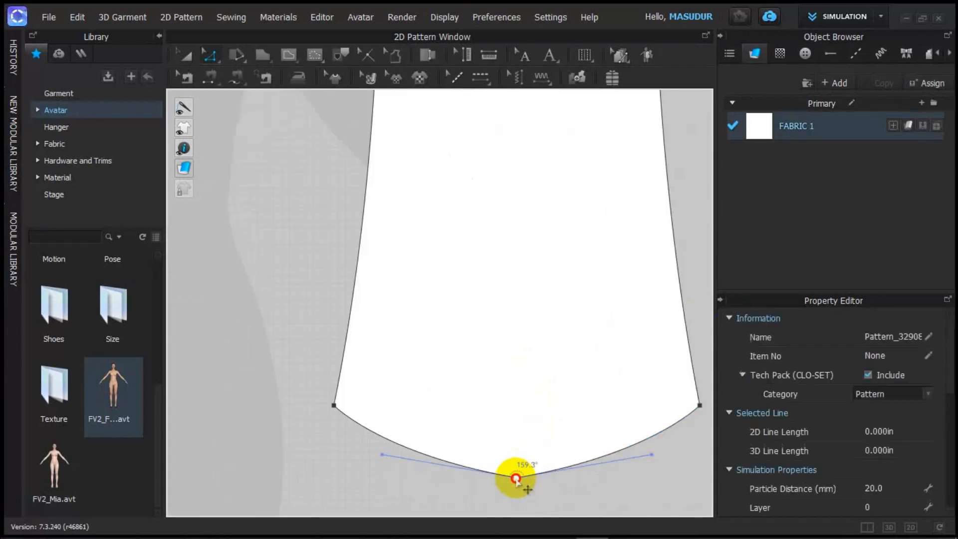
{"action": "left_click_drag", "start_coordinate": [382, 455], "coordinate": [368, 469]}
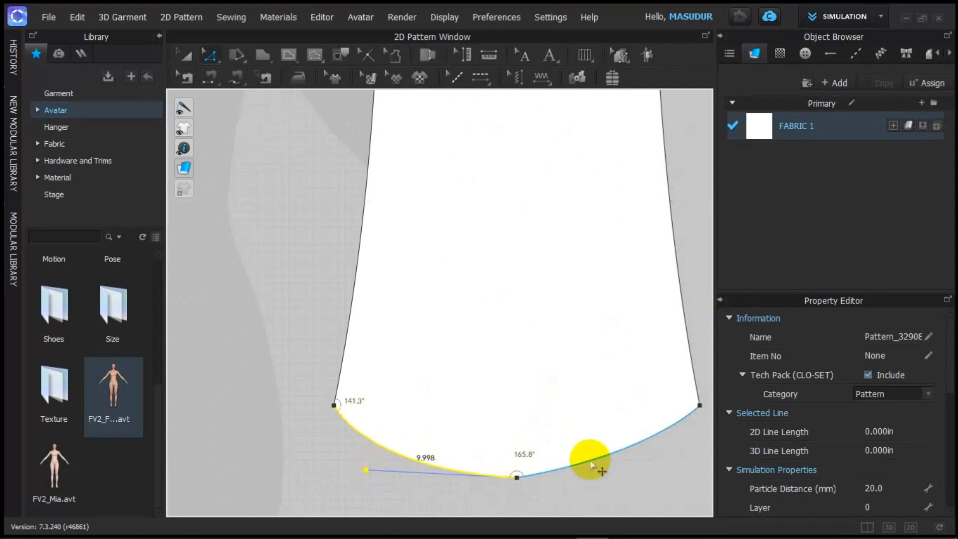
{"action": "left_click", "coordinate": [519, 477]}
{"action": "left_click", "coordinate": [517, 477]}
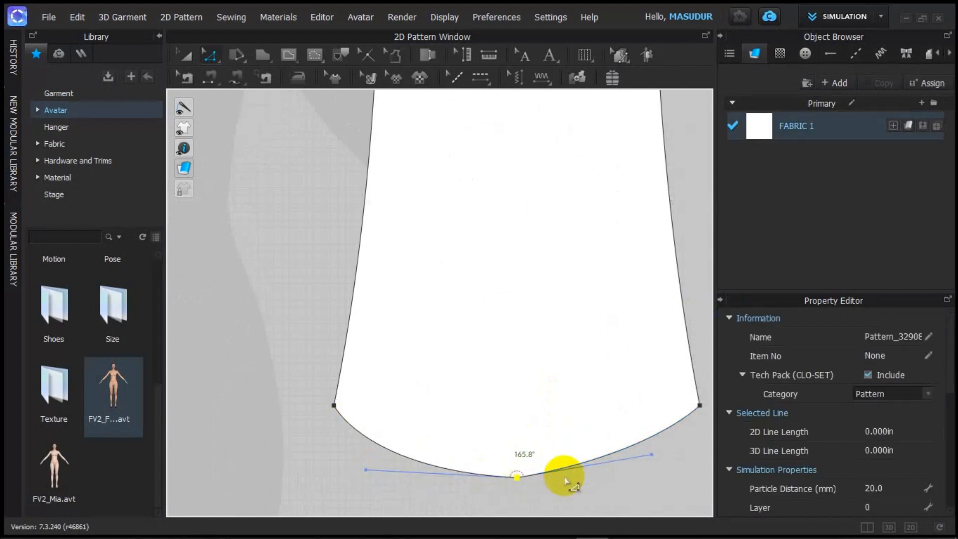
{"action": "left_click_drag", "start_coordinate": [650, 455], "coordinate": [667, 467]}
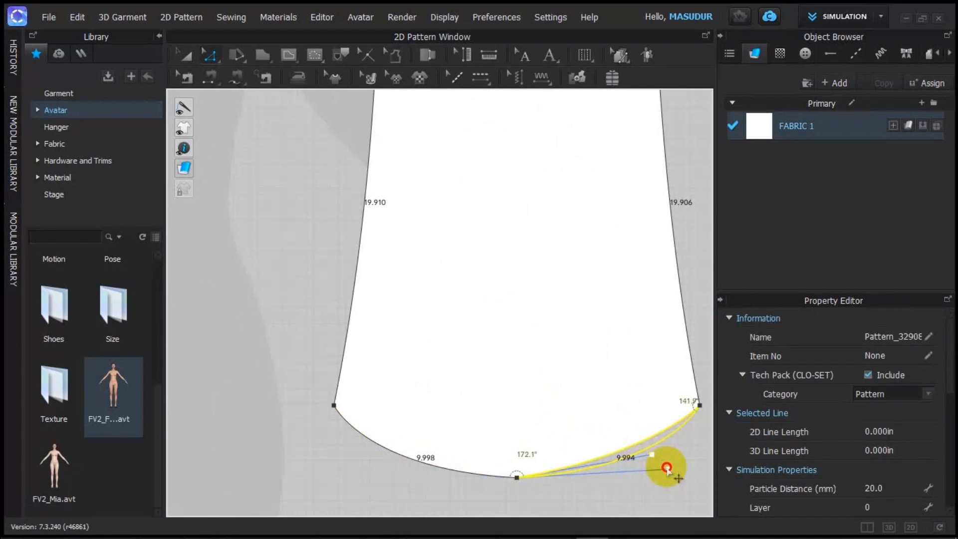
{"action": "scroll", "coordinate": [663, 459], "scroll_direction": "down", "scroll_amount": 5}
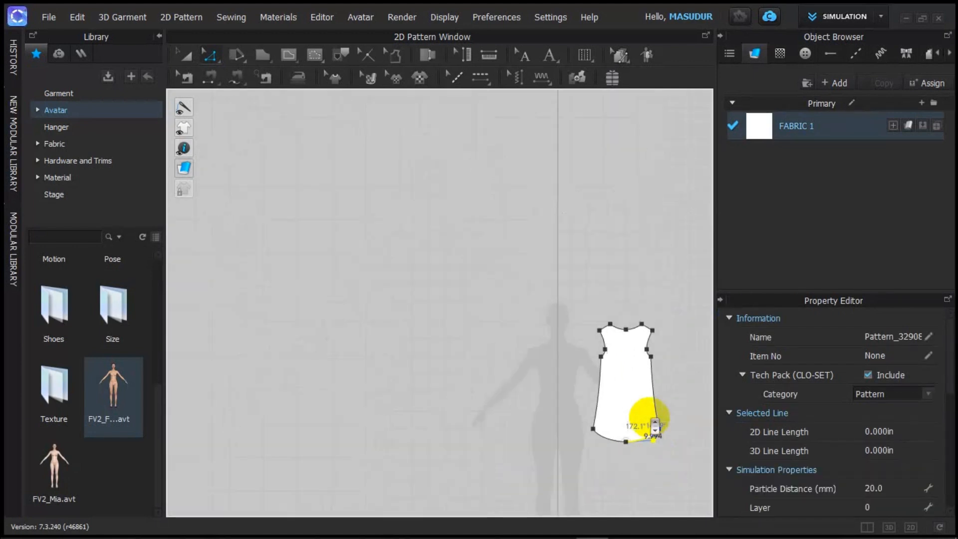
{"action": "scroll", "coordinate": [656, 423], "scroll_direction": "up", "scroll_amount": 3}
{"action": "scroll", "coordinate": [654, 411], "scroll_direction": "down", "scroll_amount": 2}
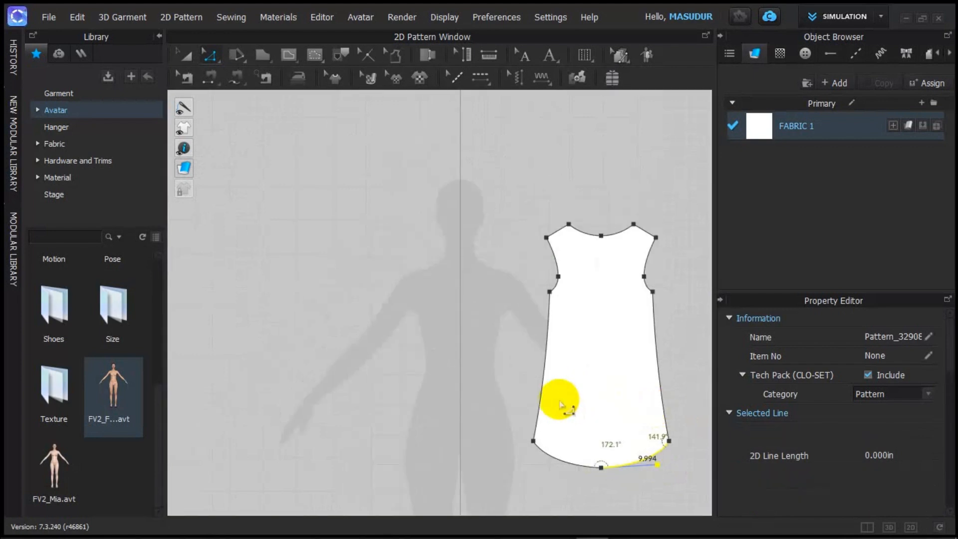
{"action": "scroll", "coordinate": [569, 392], "scroll_direction": "down", "scroll_amount": 4}
{"action": "scroll", "coordinate": [593, 350], "scroll_direction": "up", "scroll_amount": 3}
{"action": "scroll", "coordinate": [541, 349], "scroll_direction": "down", "scroll_amount": 3}
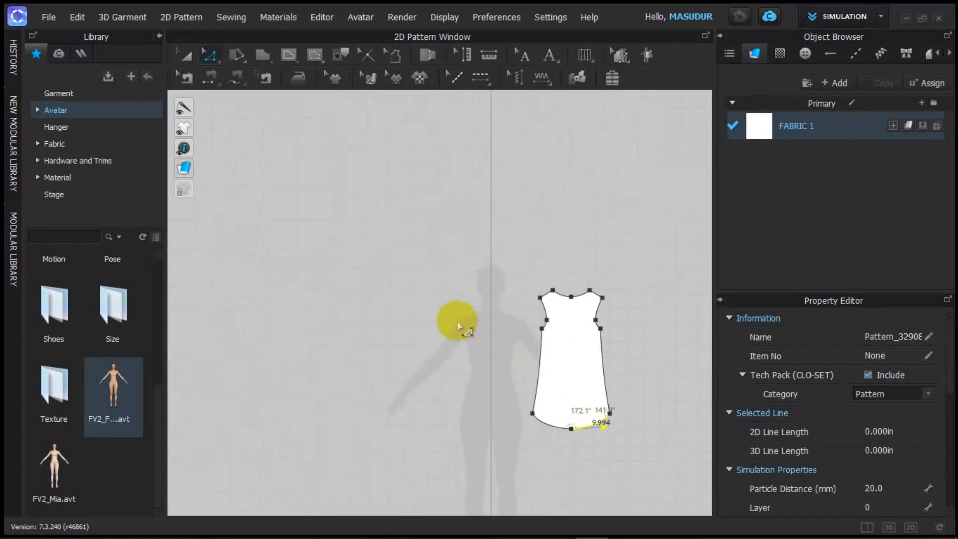
{"action": "scroll", "coordinate": [472, 321], "scroll_direction": "up", "scroll_amount": 3}
{"action": "scroll", "coordinate": [530, 344], "scroll_direction": "down", "scroll_amount": 4}
{"action": "scroll", "coordinate": [605, 342], "scroll_direction": "up", "scroll_amount": 5}
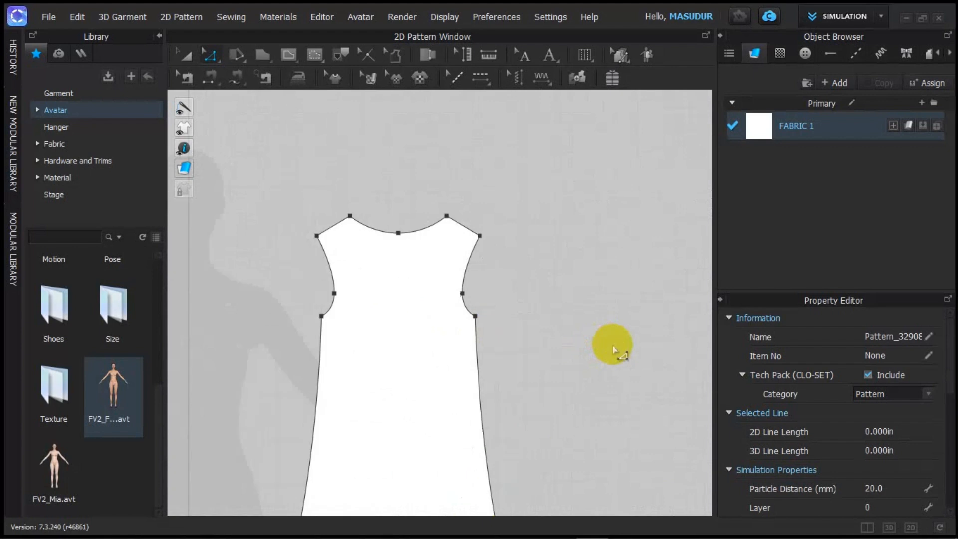
{"action": "scroll", "coordinate": [598, 327], "scroll_direction": "down", "scroll_amount": 4}
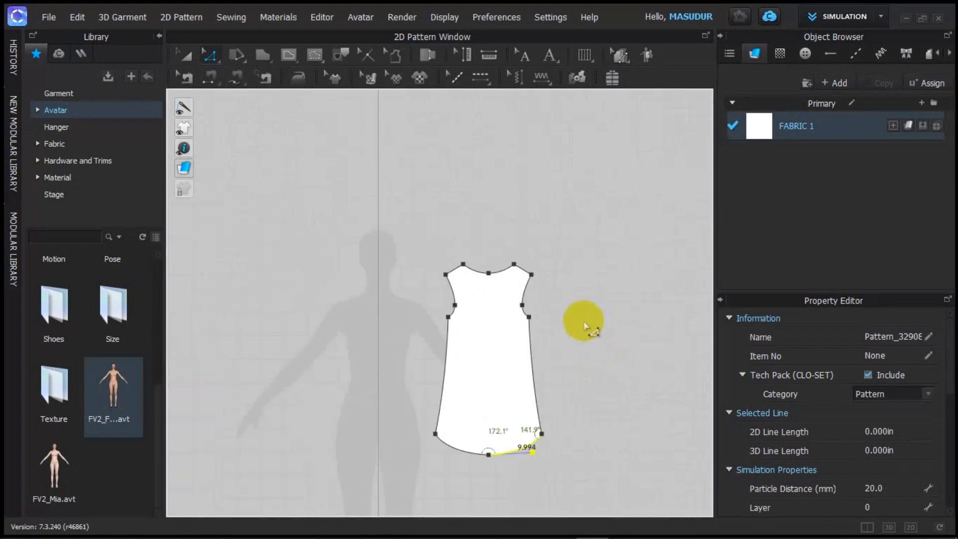
{"action": "scroll", "coordinate": [584, 326], "scroll_direction": "up", "scroll_amount": 4}
{"action": "scroll", "coordinate": [578, 329], "scroll_direction": "down", "scroll_amount": 3}
{"action": "scroll", "coordinate": [579, 334], "scroll_direction": "down", "scroll_amount": 1}
{"action": "scroll", "coordinate": [573, 339], "scroll_direction": "up", "scroll_amount": 3}
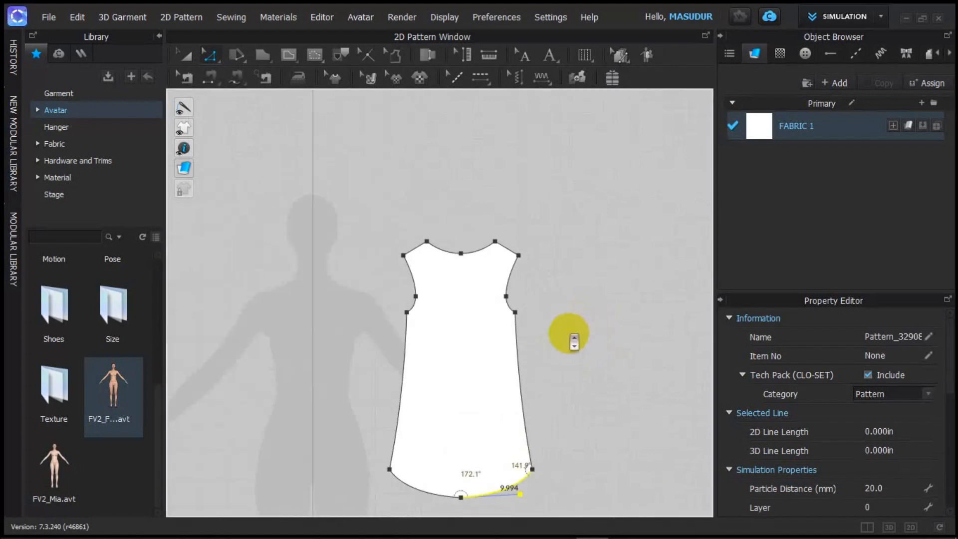
{"action": "scroll", "coordinate": [573, 333], "scroll_direction": "up", "scroll_amount": 1}
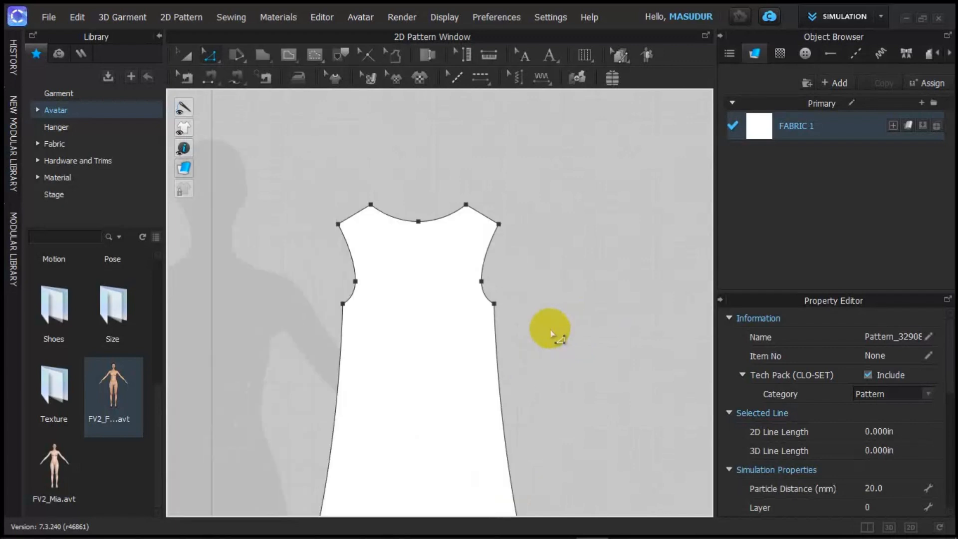
{"action": "scroll", "coordinate": [552, 329], "scroll_direction": "down", "scroll_amount": 3}
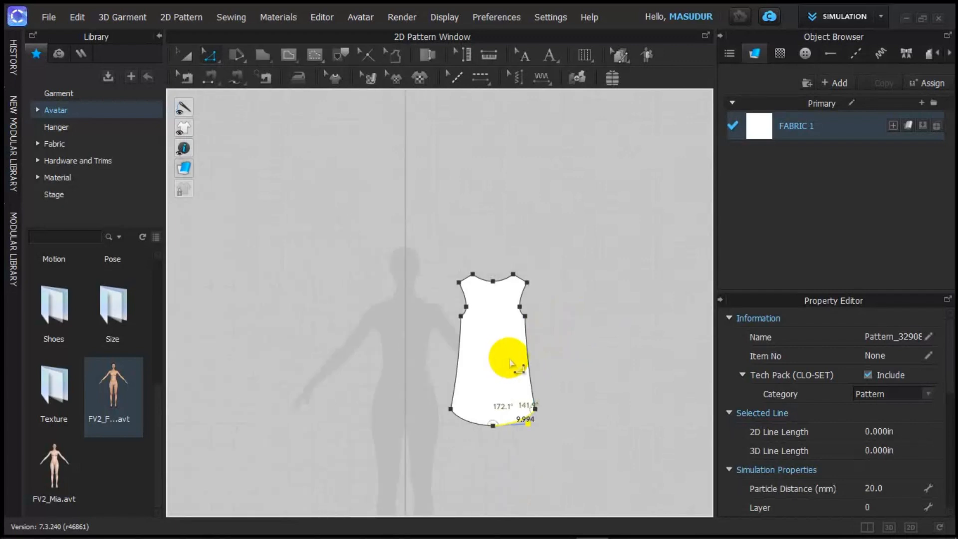
Step: Place a linked copy of the dress piece to the right of the original
{"action": "key", "text": "a"}
{"action": "left_click", "coordinate": [514, 353]}
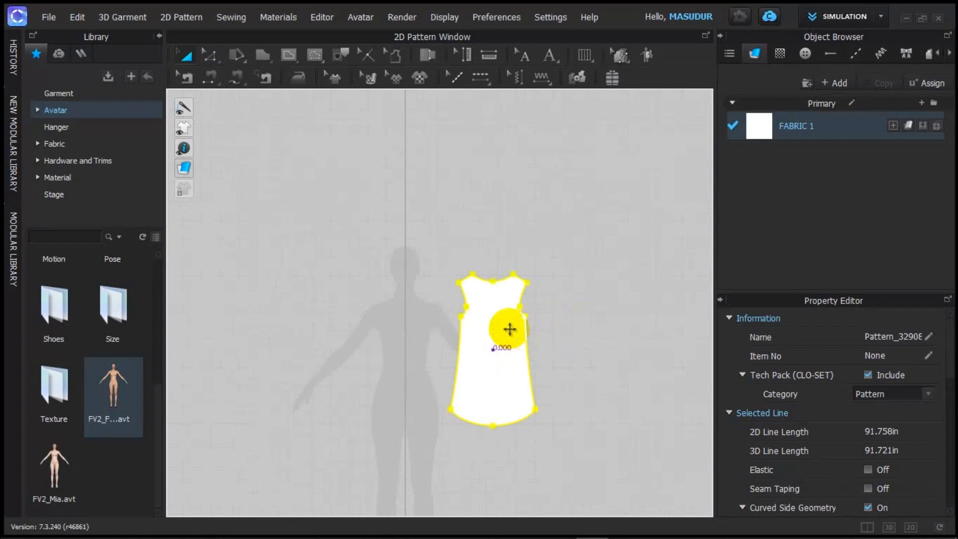
{"action": "left_click", "coordinate": [636, 327]}
Step: Move the copied dress piece down, level beside the original
{"action": "scroll", "coordinate": [647, 359], "scroll_direction": "up", "scroll_amount": 1}
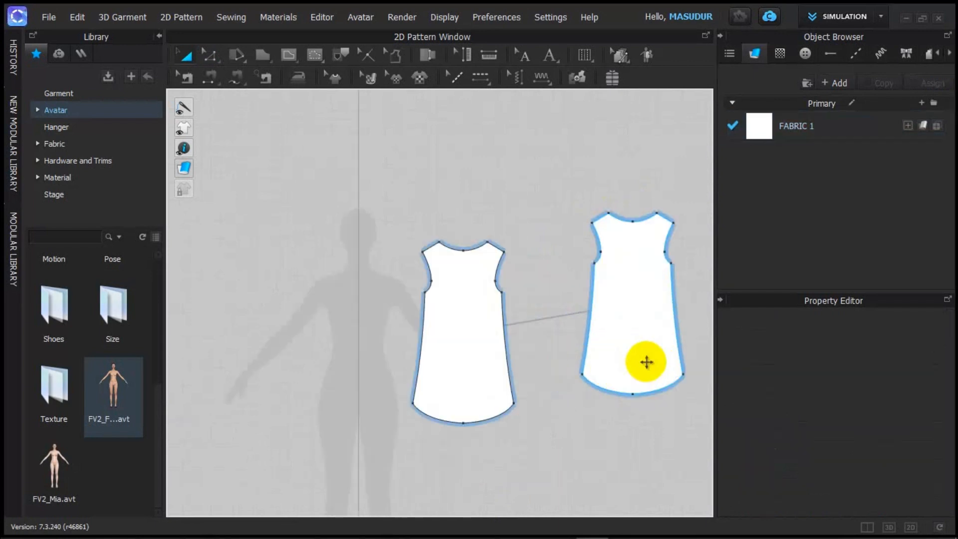
{"action": "scroll", "coordinate": [644, 351], "scroll_direction": "up", "scroll_amount": 3}
{"action": "scroll", "coordinate": [618, 349], "scroll_direction": "down", "scroll_amount": 1}
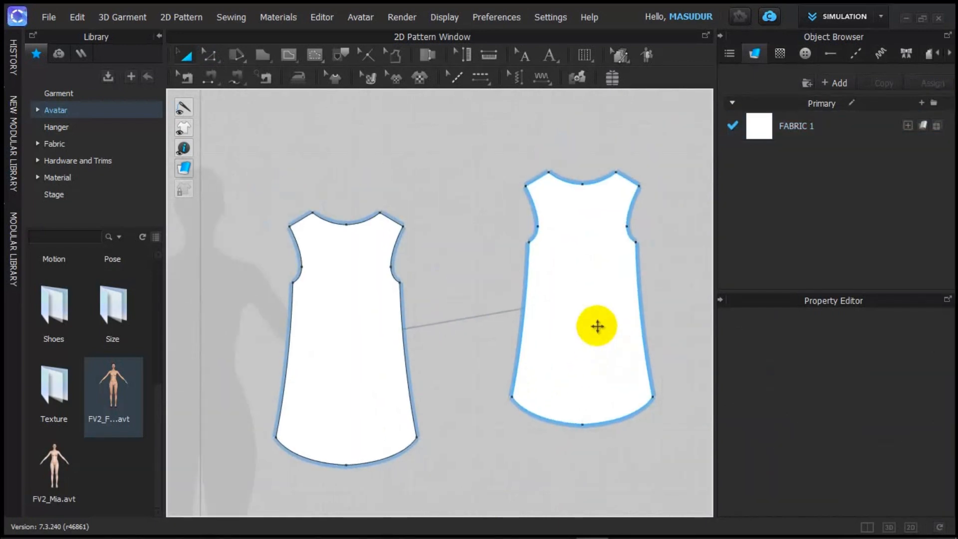
{"action": "left_click_drag", "start_coordinate": [597, 325], "coordinate": [543, 365]}
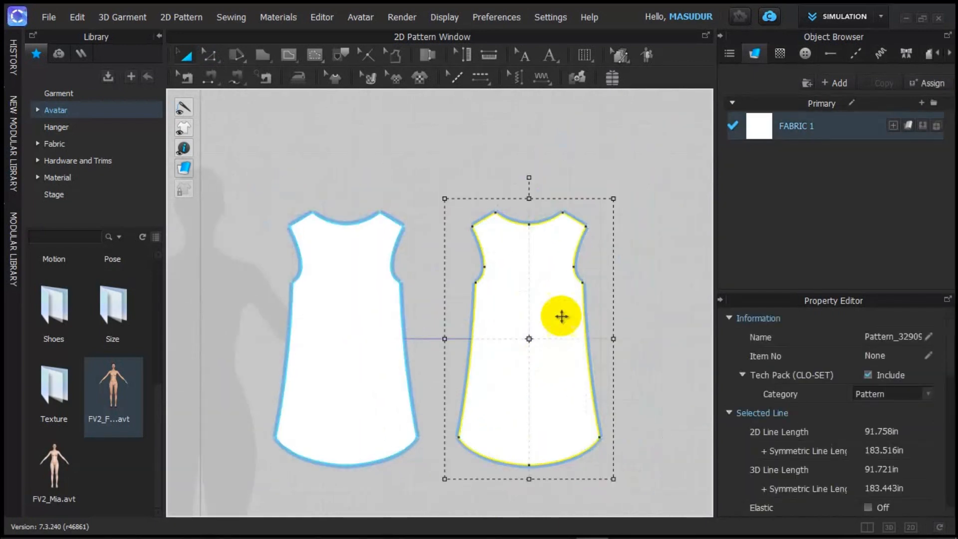
{"action": "scroll", "coordinate": [561, 315], "scroll_direction": "up", "scroll_amount": 3}
{"action": "scroll", "coordinate": [528, 257], "scroll_direction": "down", "scroll_amount": 3}
{"action": "scroll", "coordinate": [546, 221], "scroll_direction": "up", "scroll_amount": 2}
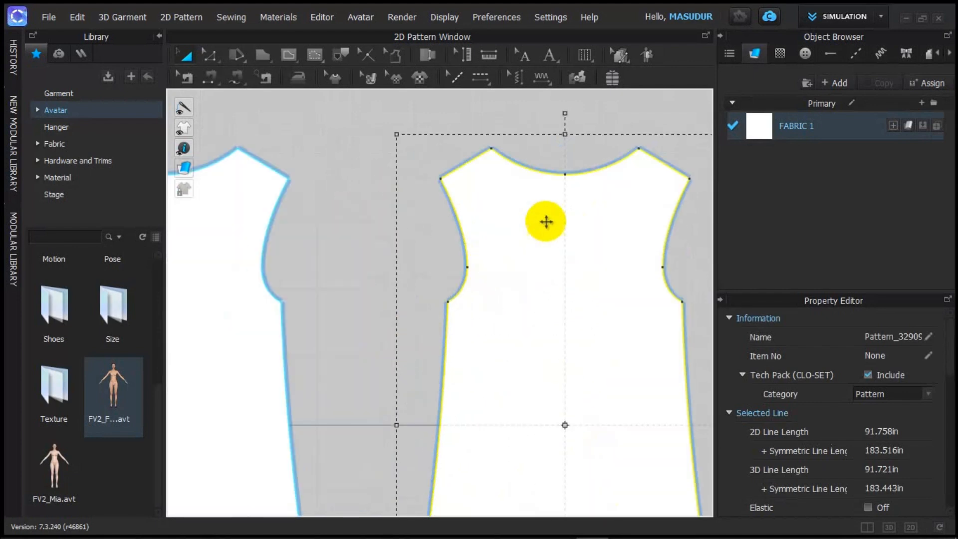
{"action": "scroll", "coordinate": [546, 221], "scroll_direction": "up", "scroll_amount": 3}
{"action": "scroll", "coordinate": [551, 219], "scroll_direction": "down", "scroll_amount": 3}
{"action": "scroll", "coordinate": [552, 220], "scroll_direction": "up", "scroll_amount": 2}
{"action": "scroll", "coordinate": [557, 224], "scroll_direction": "down", "scroll_amount": 1}
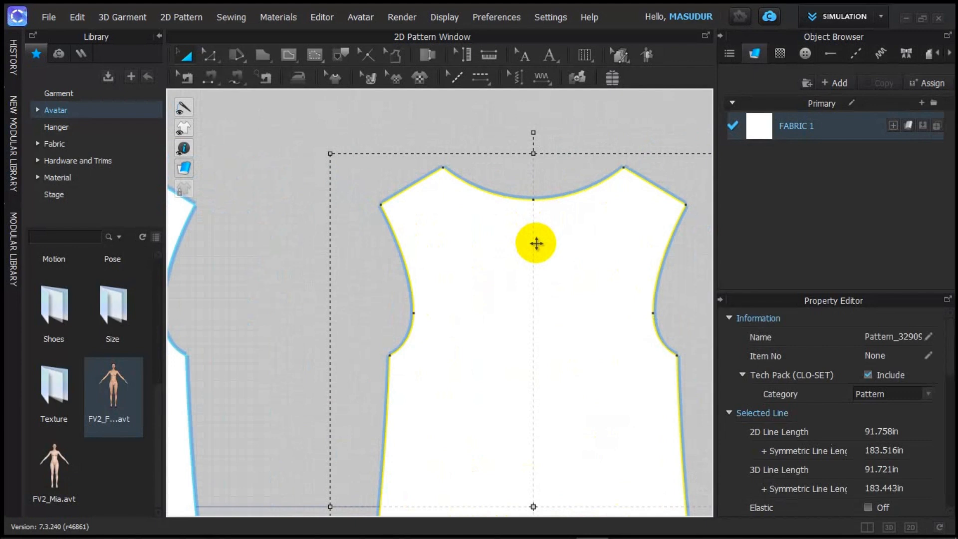
{"action": "scroll", "coordinate": [528, 285], "scroll_direction": "down", "scroll_amount": 3}
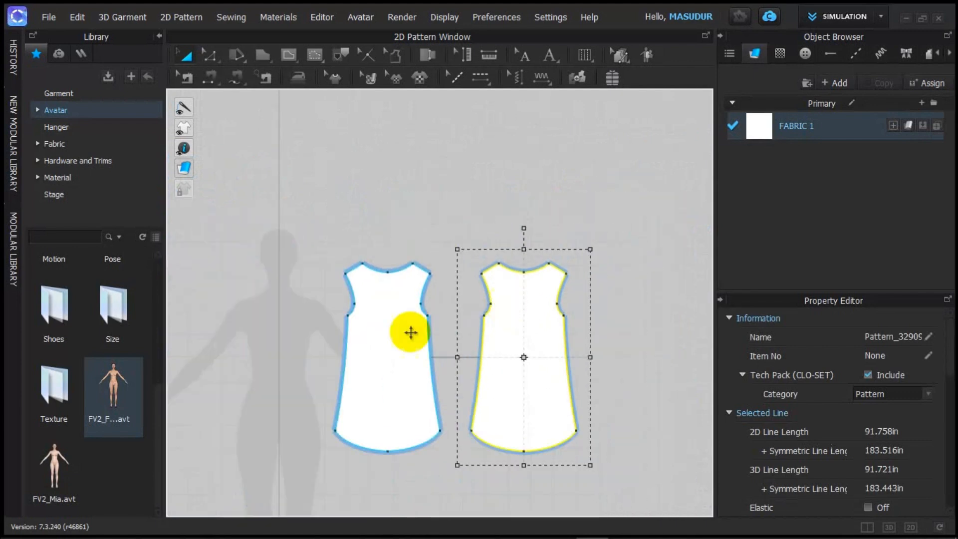
Step: Pull the right piece's neckline centre down into a trial V-neck
{"action": "left_click", "coordinate": [387, 325]}
{"action": "left_click", "coordinate": [545, 327]}
{"action": "left_click", "coordinate": [380, 297]}
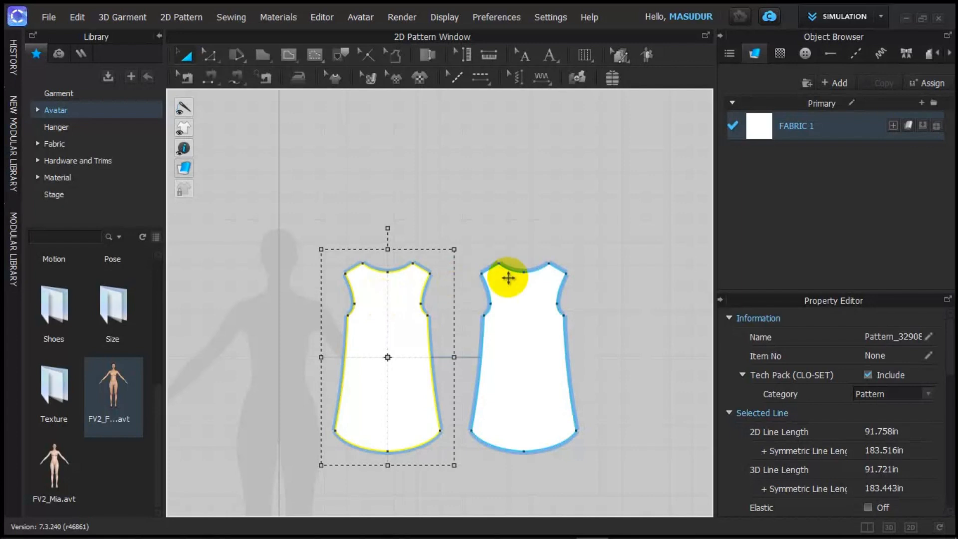
{"action": "left_click", "coordinate": [525, 291]}
{"action": "scroll", "coordinate": [531, 296], "scroll_direction": "up", "scroll_amount": 3}
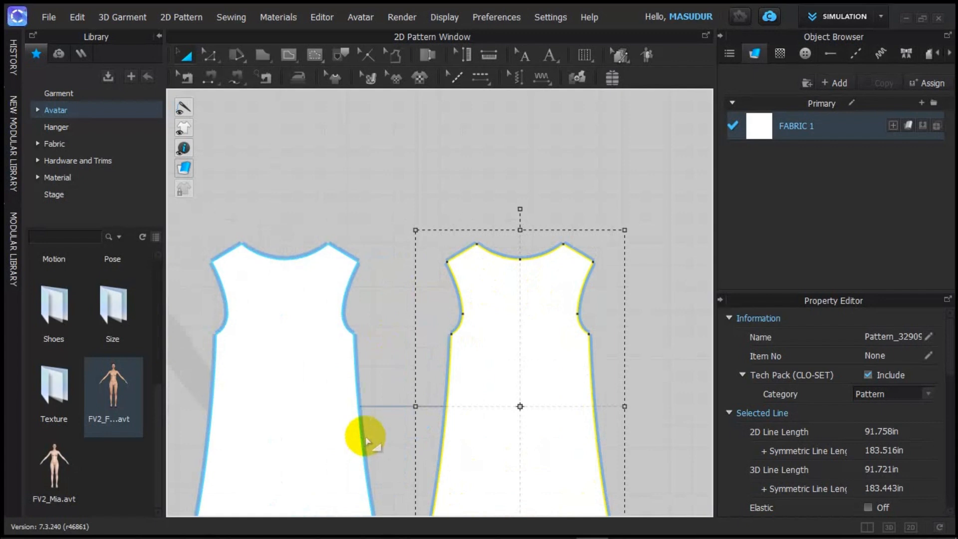
{"action": "key", "text": "z"}
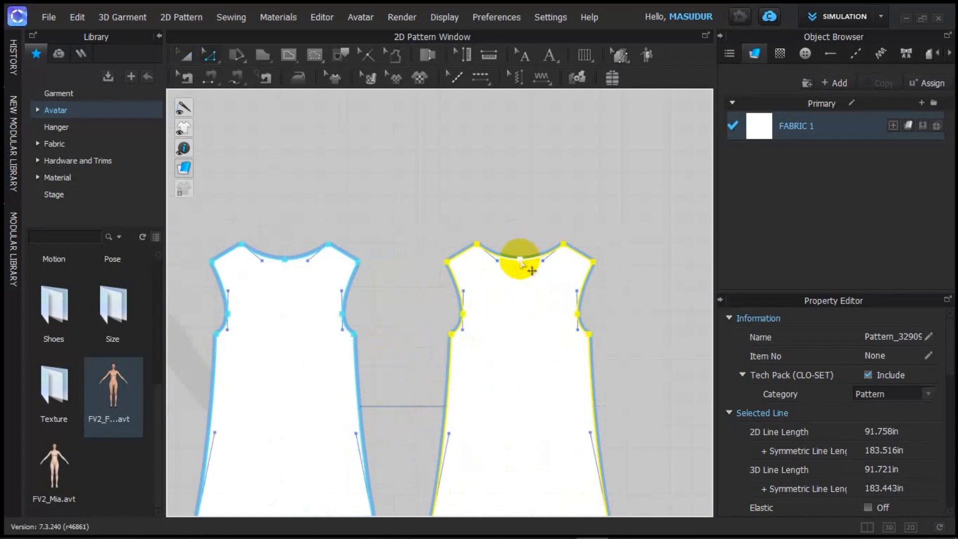
{"action": "left_click_drag", "start_coordinate": [520, 259], "coordinate": [519, 249]}
{"action": "left_click", "coordinate": [532, 211]}
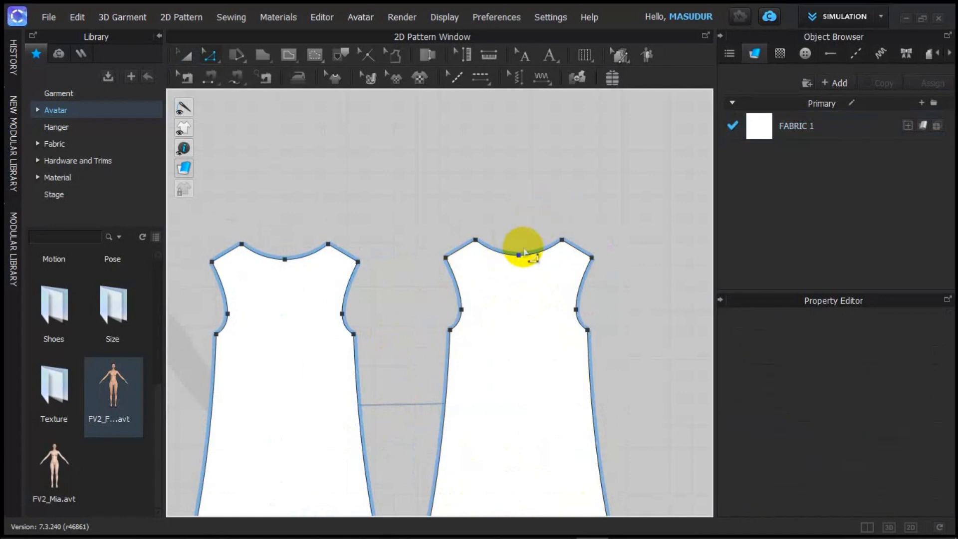
{"action": "left_click_drag", "start_coordinate": [518, 258], "coordinate": [520, 303]}
{"action": "left_click", "coordinate": [604, 215]}
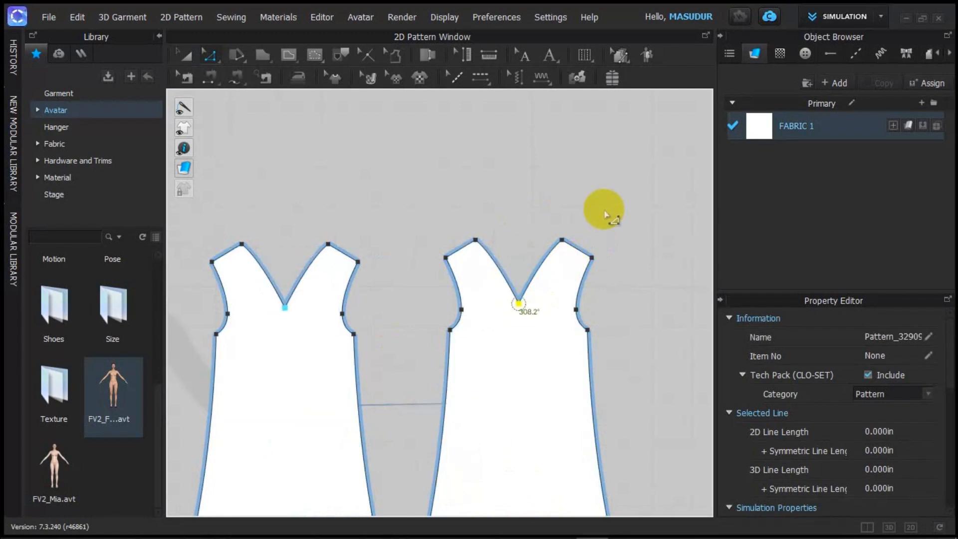
Step: Undo the V-neck so both pieces keep round necklines
{"action": "key", "text": "ctrl+z"}
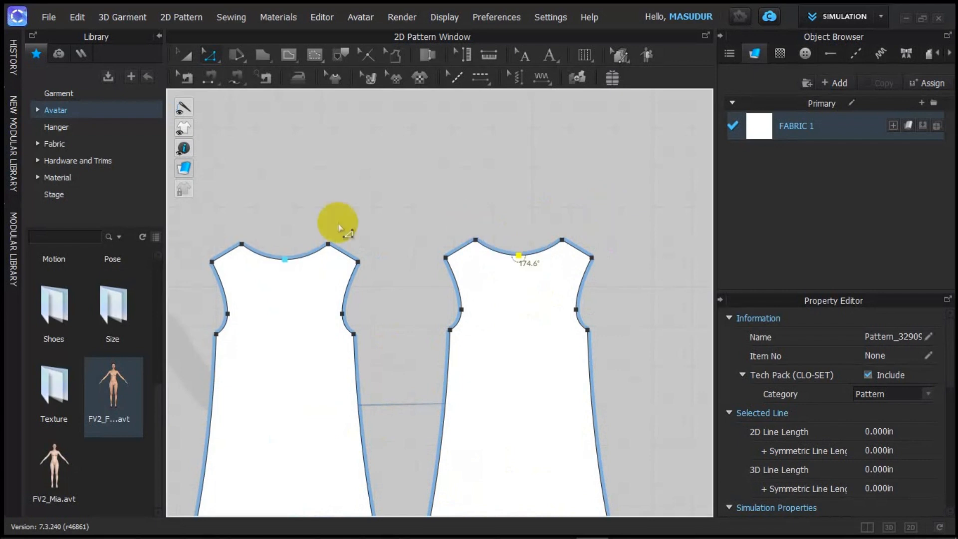
{"action": "scroll", "coordinate": [349, 229], "scroll_direction": "up", "scroll_amount": 3}
{"action": "scroll", "coordinate": [399, 259], "scroll_direction": "down", "scroll_amount": 5}
{"action": "scroll", "coordinate": [406, 299], "scroll_direction": "up", "scroll_amount": 1}
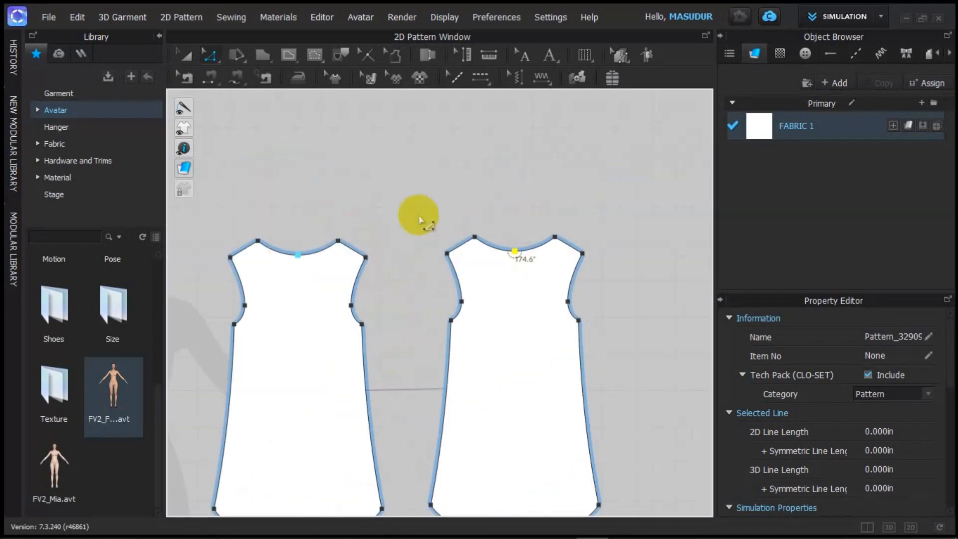
{"action": "right_click", "coordinate": [417, 209]}
{"action": "left_click", "coordinate": [418, 153]}
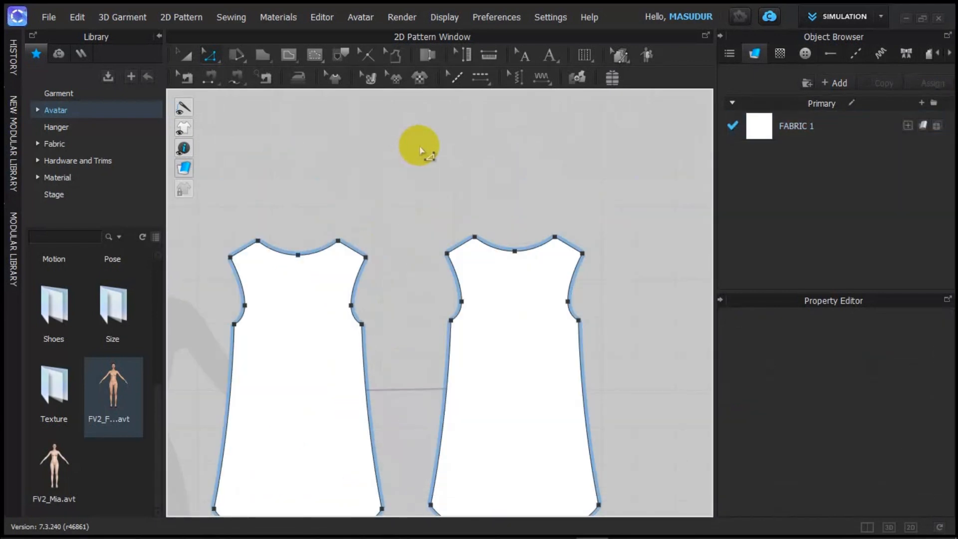
Step: Remove linked editing between the two dress pieces
{"action": "left_click", "coordinate": [314, 320]}
{"action": "right_click", "coordinate": [314, 322]}
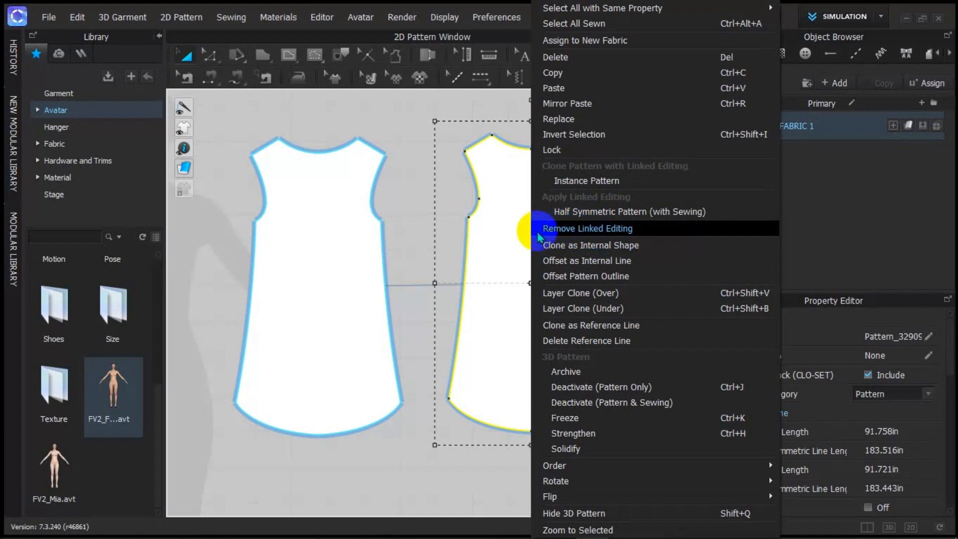
{"action": "left_click", "coordinate": [595, 231]}
{"action": "scroll", "coordinate": [528, 293], "scroll_direction": "down", "scroll_amount": 2}
{"action": "scroll", "coordinate": [513, 257], "scroll_direction": "up", "scroll_amount": 1}
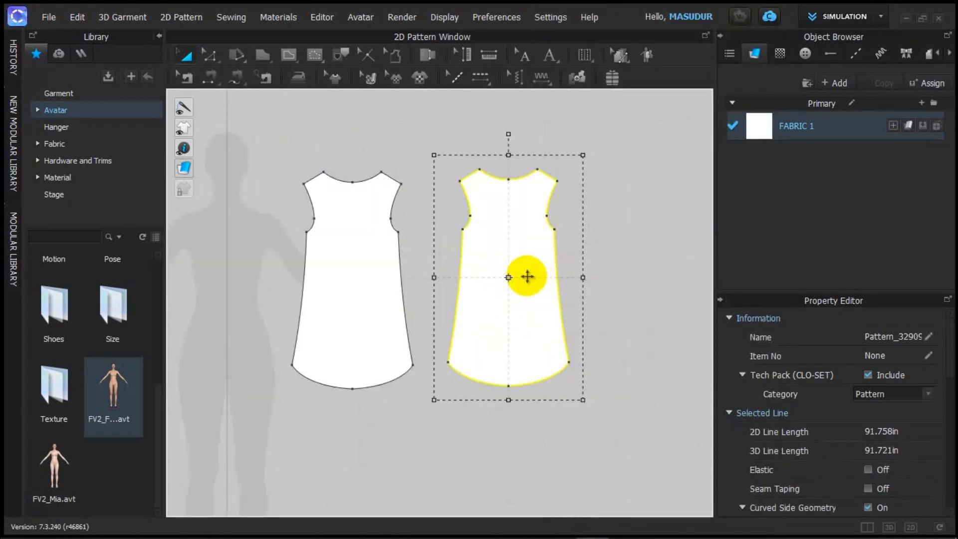
Step: Shift the right dress piece away and then back into position
{"action": "left_click_drag", "start_coordinate": [519, 276], "coordinate": [569, 288]}
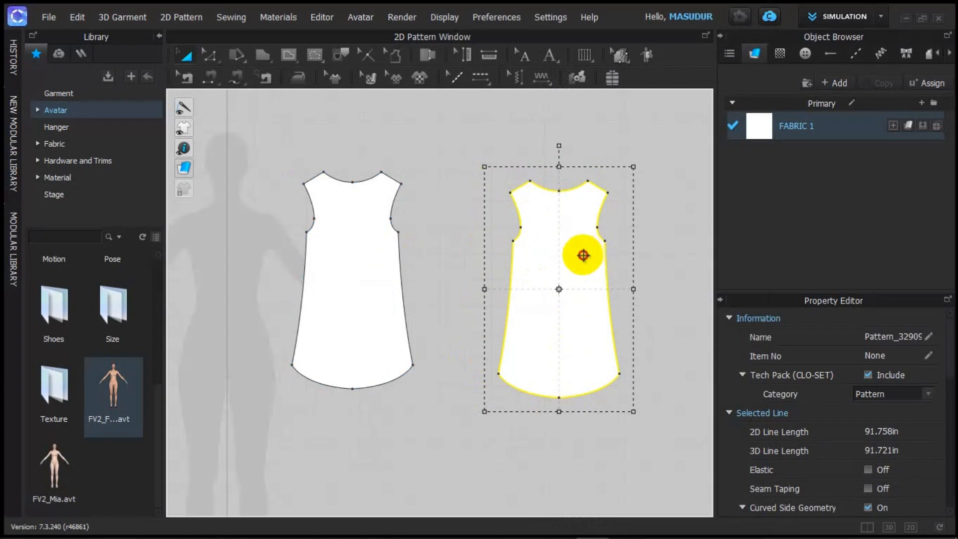
{"action": "left_click_drag", "start_coordinate": [582, 252], "coordinate": [517, 243]}
{"action": "scroll", "coordinate": [487, 310], "scroll_direction": "down", "scroll_amount": 3}
{"action": "scroll", "coordinate": [480, 295], "scroll_direction": "up", "scroll_amount": 3}
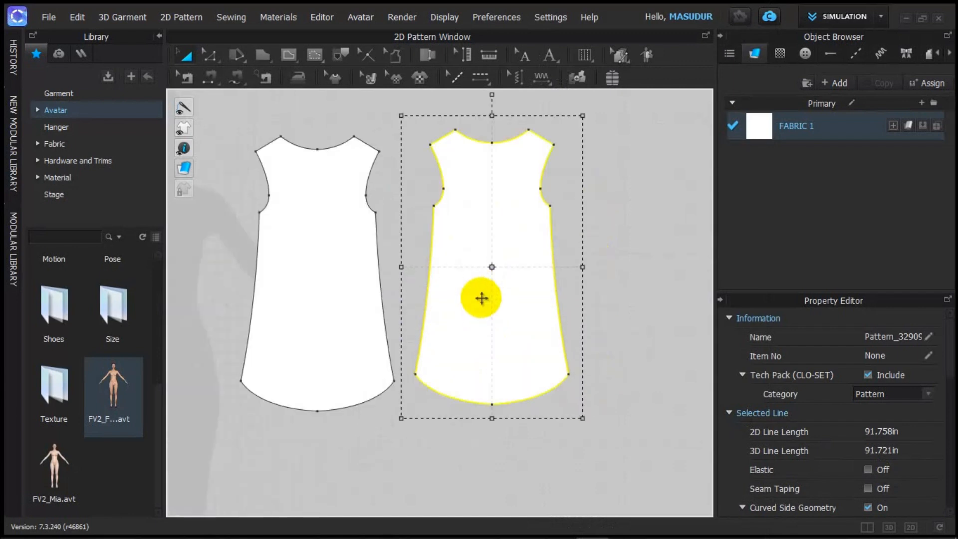
{"action": "scroll", "coordinate": [463, 193], "scroll_direction": "down", "scroll_amount": 1}
{"action": "scroll", "coordinate": [476, 177], "scroll_direction": "up", "scroll_amount": 1}
{"action": "scroll", "coordinate": [479, 177], "scroll_direction": "up", "scroll_amount": 3}
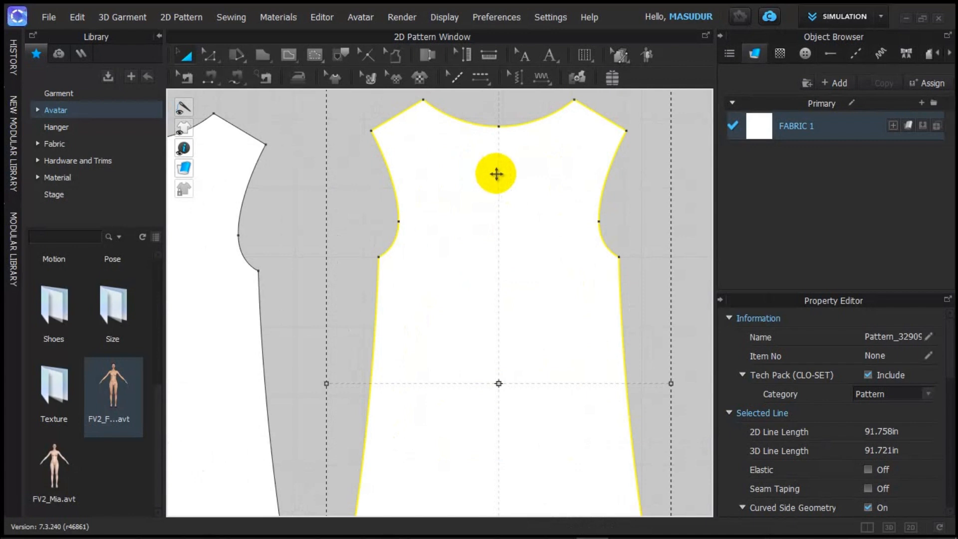
{"action": "scroll", "coordinate": [507, 167], "scroll_direction": "down", "scroll_amount": 3}
Step: Pull the right piece's neckline centre down into a deep V
{"action": "key", "text": "z"}
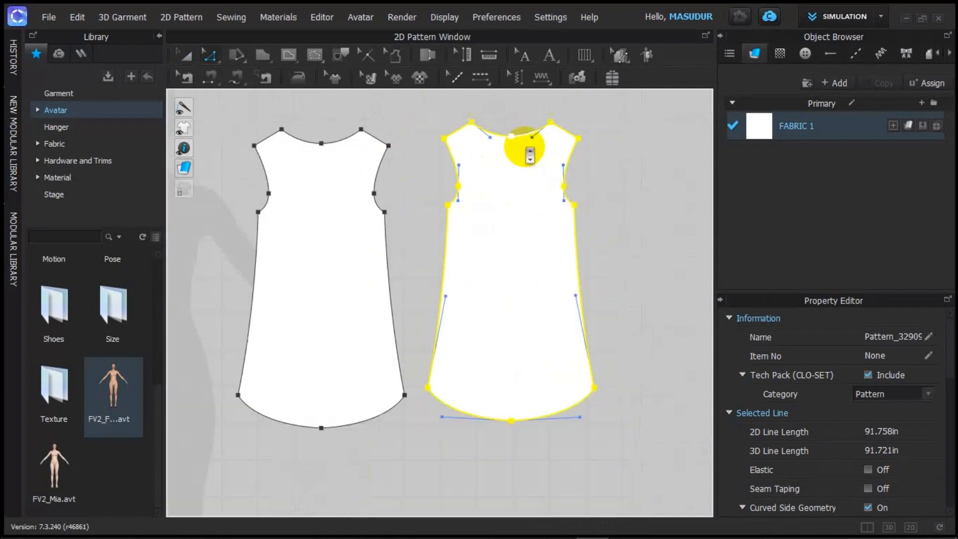
{"action": "left_click_drag", "start_coordinate": [513, 137], "coordinate": [514, 144]}
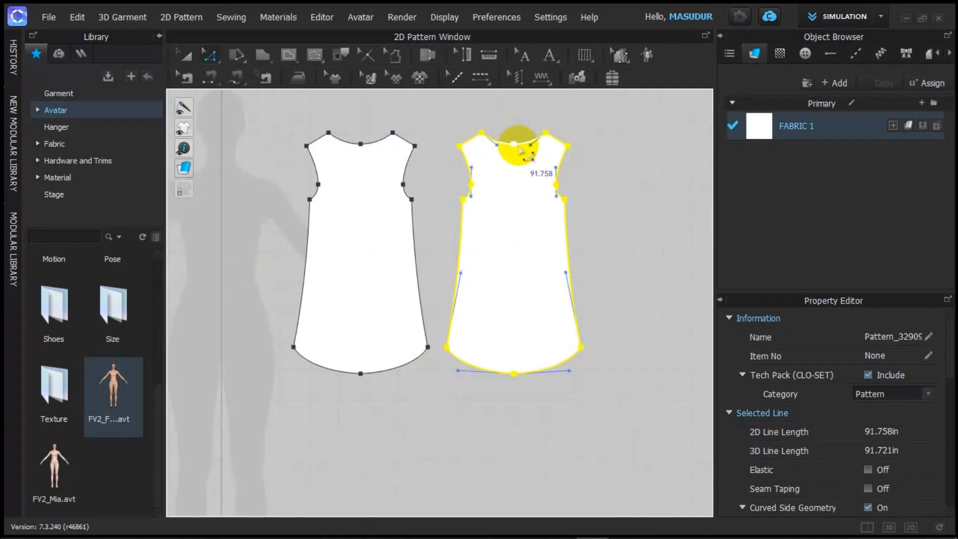
{"action": "key", "text": "ctrl+z"}
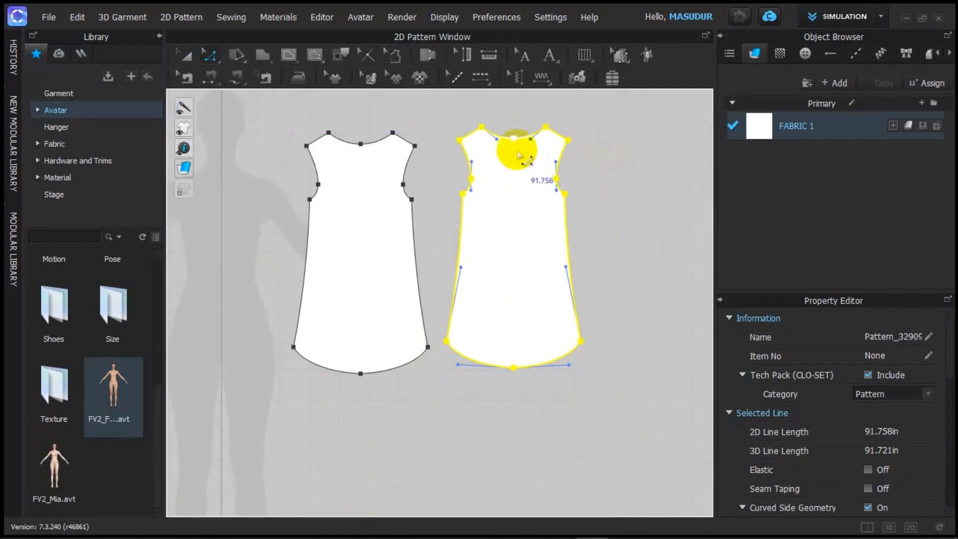
{"action": "left_click", "coordinate": [612, 128]}
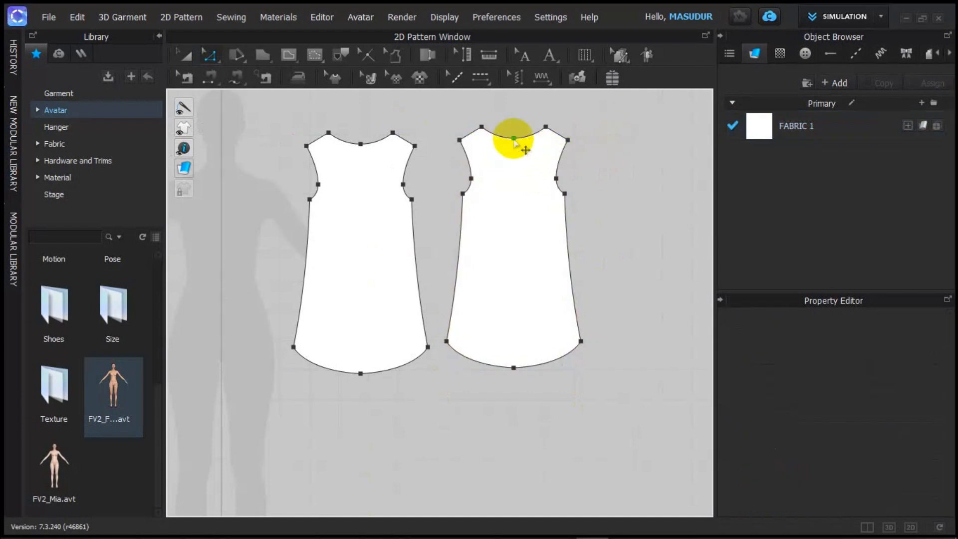
{"action": "left_click_drag", "start_coordinate": [514, 139], "coordinate": [514, 178]}
Step: Move the round-neck and V-neck pieces down and left, side by side
{"action": "scroll", "coordinate": [524, 223], "scroll_direction": "down", "scroll_amount": 2}
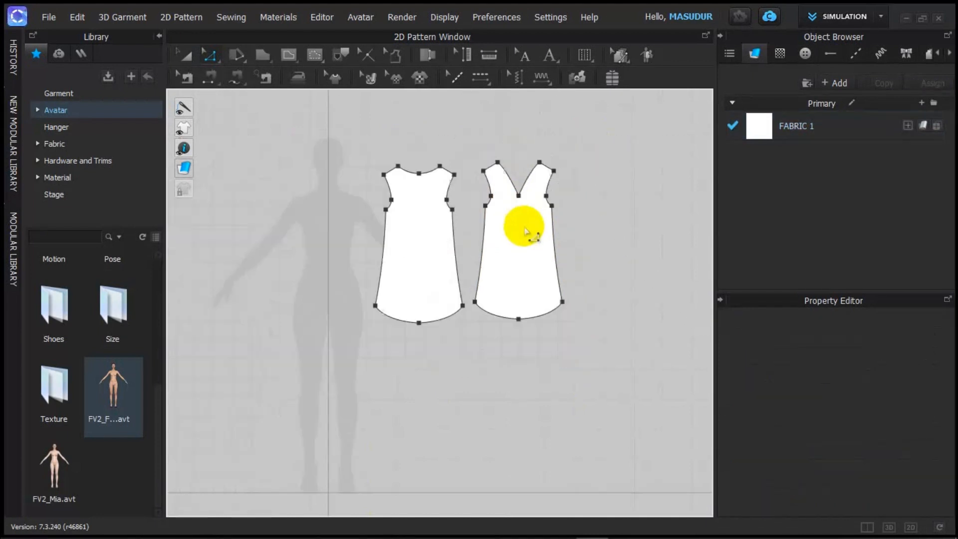
{"action": "scroll", "coordinate": [519, 223], "scroll_direction": "up", "scroll_amount": 2}
{"action": "scroll", "coordinate": [525, 229], "scroll_direction": "down", "scroll_amount": 3}
{"action": "scroll", "coordinate": [525, 230], "scroll_direction": "up", "scroll_amount": 1}
{"action": "scroll", "coordinate": [519, 223], "scroll_direction": "down", "scroll_amount": 1}
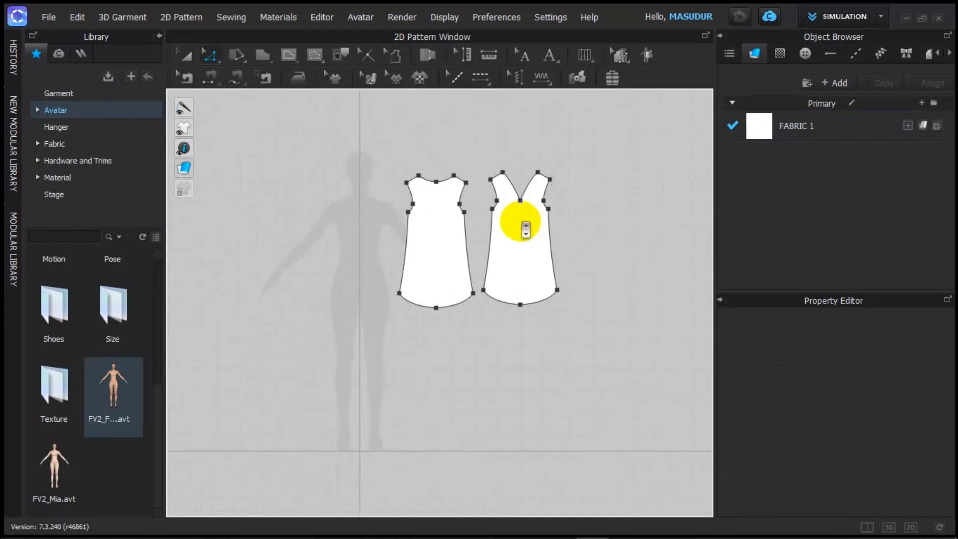
{"action": "scroll", "coordinate": [524, 223], "scroll_direction": "up", "scroll_amount": 3}
{"action": "scroll", "coordinate": [520, 223], "scroll_direction": "down", "scroll_amount": 3}
{"action": "scroll", "coordinate": [528, 240], "scroll_direction": "down", "scroll_amount": 1}
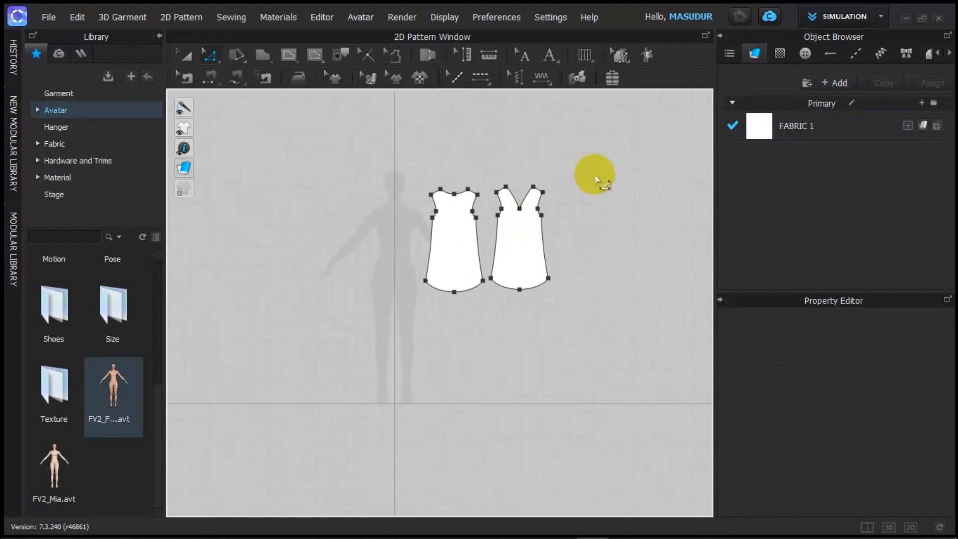
{"action": "key", "text": "a"}
{"action": "scroll", "coordinate": [548, 210], "scroll_direction": "up", "scroll_amount": 3}
{"action": "scroll", "coordinate": [533, 226], "scroll_direction": "down", "scroll_amount": 2}
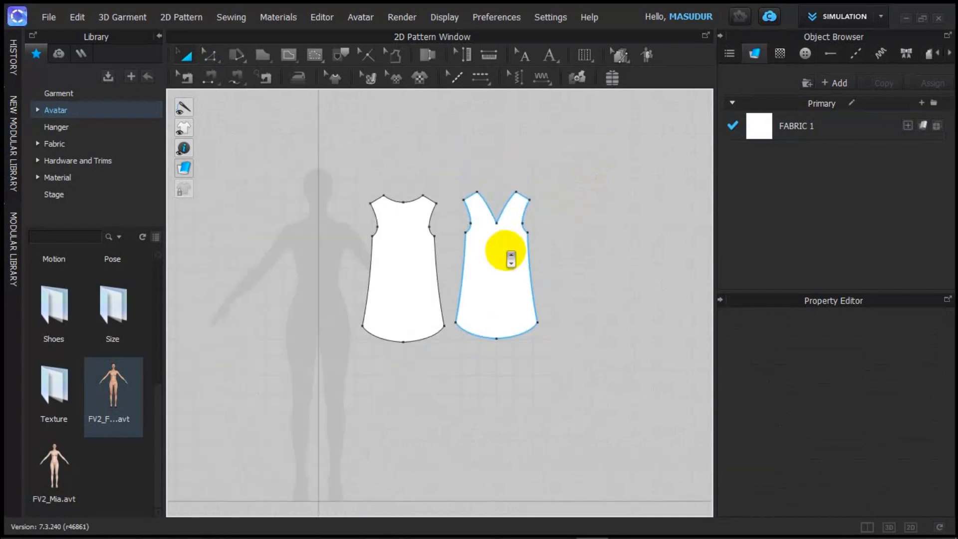
{"action": "scroll", "coordinate": [504, 264], "scroll_direction": "up", "scroll_amount": 1}
{"action": "scroll", "coordinate": [406, 278], "scroll_direction": "down", "scroll_amount": 3}
{"action": "scroll", "coordinate": [409, 276], "scroll_direction": "up", "scroll_amount": 3}
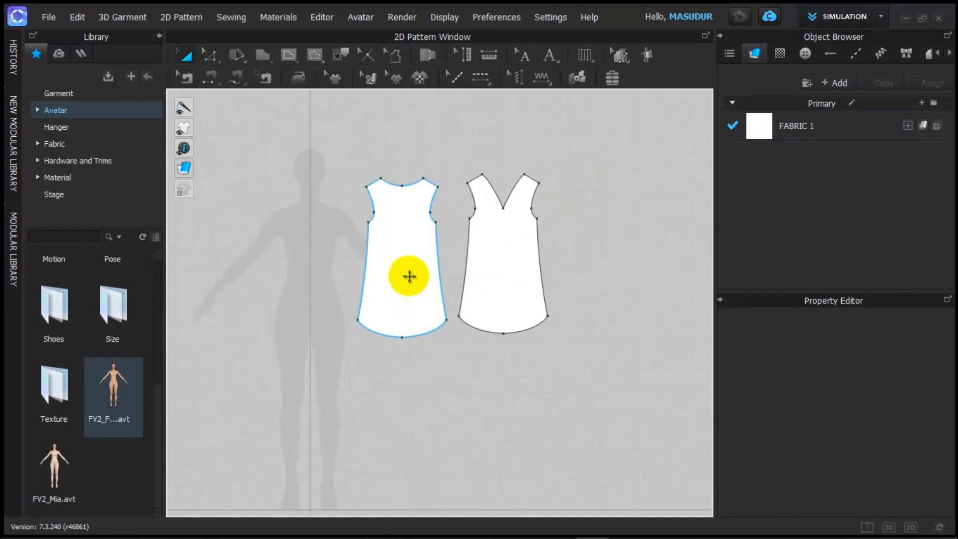
{"action": "scroll", "coordinate": [414, 277], "scroll_direction": "down", "scroll_amount": 1}
{"action": "left_click_drag", "start_coordinate": [405, 267], "coordinate": [326, 330]}
{"action": "left_click_drag", "start_coordinate": [496, 274], "coordinate": [426, 338]}
Step: Fine-tune both pieces' positions next to each other, then show the 3D view alongside
{"action": "scroll", "coordinate": [417, 380], "scroll_direction": "down", "scroll_amount": 3}
{"action": "scroll", "coordinate": [348, 424], "scroll_direction": "up", "scroll_amount": 6}
{"action": "scroll", "coordinate": [394, 382], "scroll_direction": "down", "scroll_amount": 5}
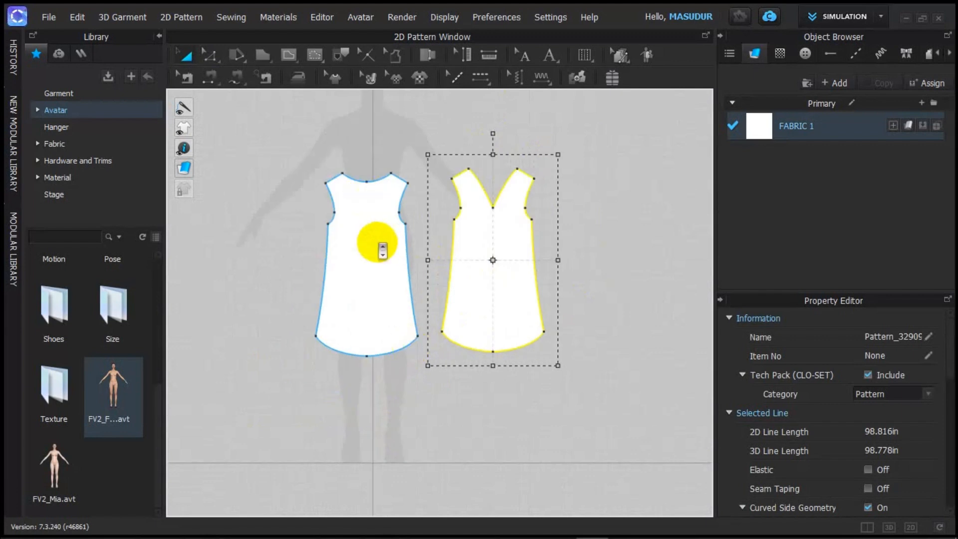
{"action": "scroll", "coordinate": [373, 235], "scroll_direction": "down", "scroll_amount": 2}
{"action": "scroll", "coordinate": [372, 235], "scroll_direction": "up", "scroll_amount": 3}
{"action": "left_click_drag", "start_coordinate": [378, 222], "coordinate": [368, 147]}
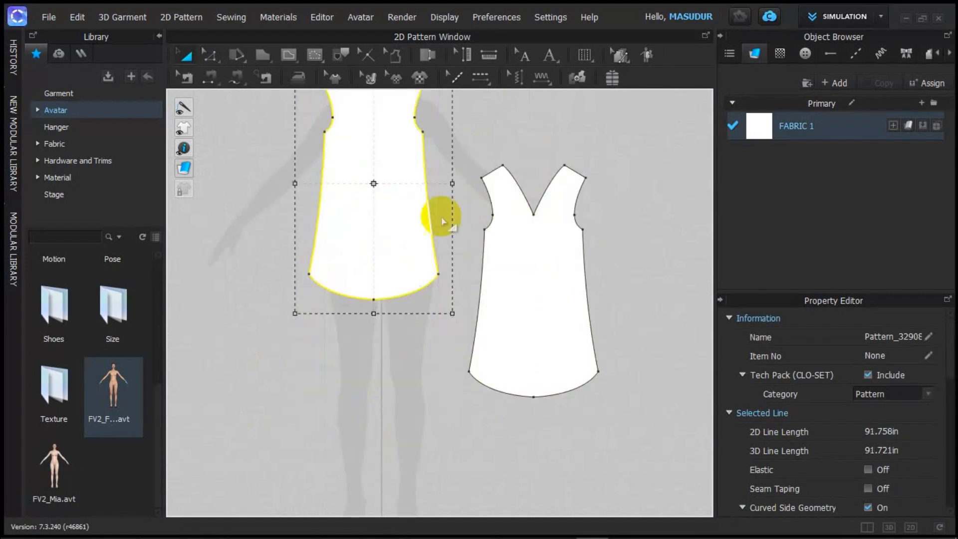
{"action": "scroll", "coordinate": [453, 224], "scroll_direction": "down", "scroll_amount": 3}
{"action": "scroll", "coordinate": [452, 224], "scroll_direction": "up", "scroll_amount": 3}
{"action": "left_click_drag", "start_coordinate": [513, 250], "coordinate": [492, 177]}
{"action": "scroll", "coordinate": [463, 234], "scroll_direction": "down", "scroll_amount": 2}
{"action": "scroll", "coordinate": [458, 226], "scroll_direction": "down", "scroll_amount": 1}
{"action": "left_click_drag", "start_coordinate": [472, 226], "coordinate": [497, 215]}
{"action": "scroll", "coordinate": [452, 234], "scroll_direction": "down", "scroll_amount": 3}
{"action": "scroll", "coordinate": [452, 234], "scroll_direction": "up", "scroll_amount": 3}
{"action": "middle_click_drag", "start_coordinate": [453, 235], "coordinate": [482, 368]}
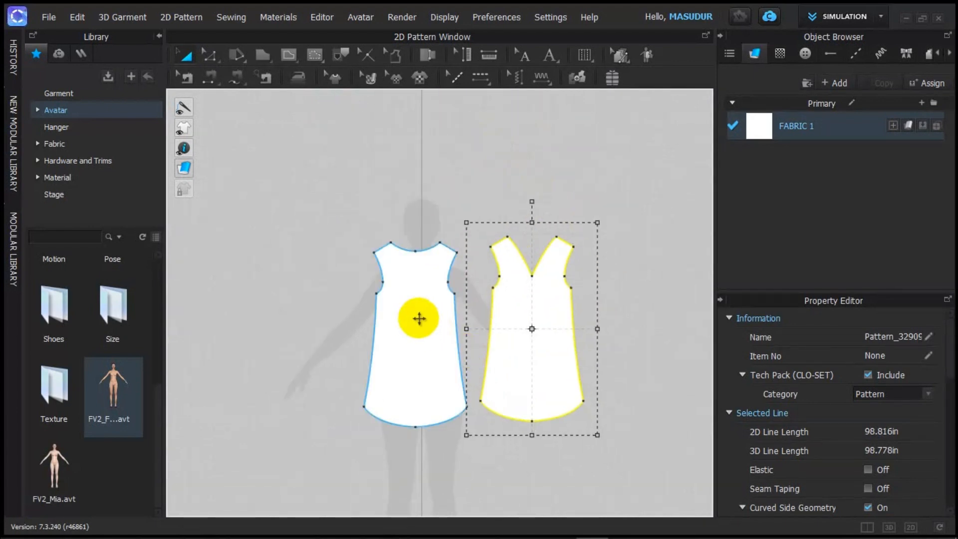
{"action": "mouse_move", "coordinate": [421, 317]}
{"action": "left_mouse_down"}
{"action": "mouse_move", "coordinate": [404, 316]}
{"action": "mouse_move", "coordinate": [417, 320]}
{"action": "left_mouse_up"}
{"action": "mouse_move", "coordinate": [534, 328]}
{"action": "left_mouse_down"}
{"action": "mouse_move", "coordinate": [517, 316]}
{"action": "mouse_move", "coordinate": [522, 330]}
{"action": "left_mouse_up"}
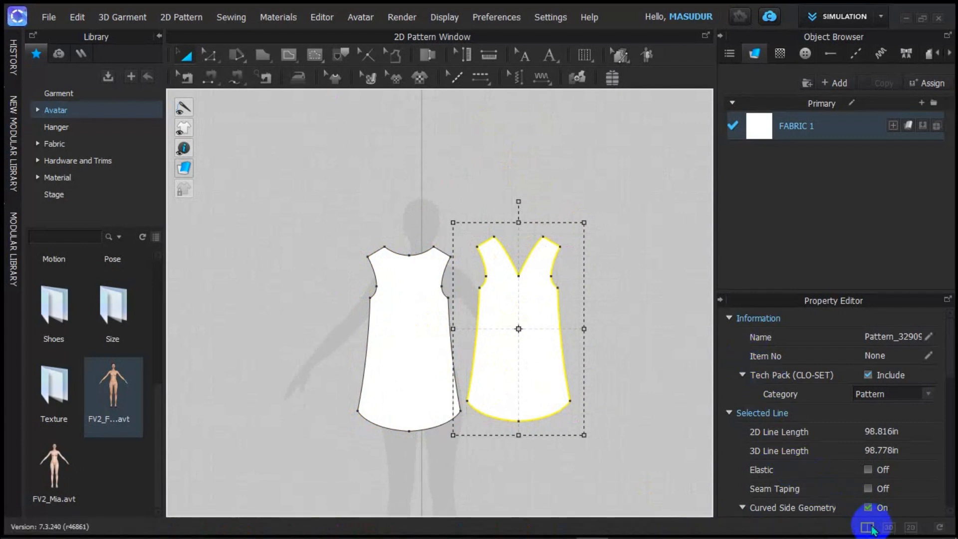
{"action": "left_click", "coordinate": [867, 527]}
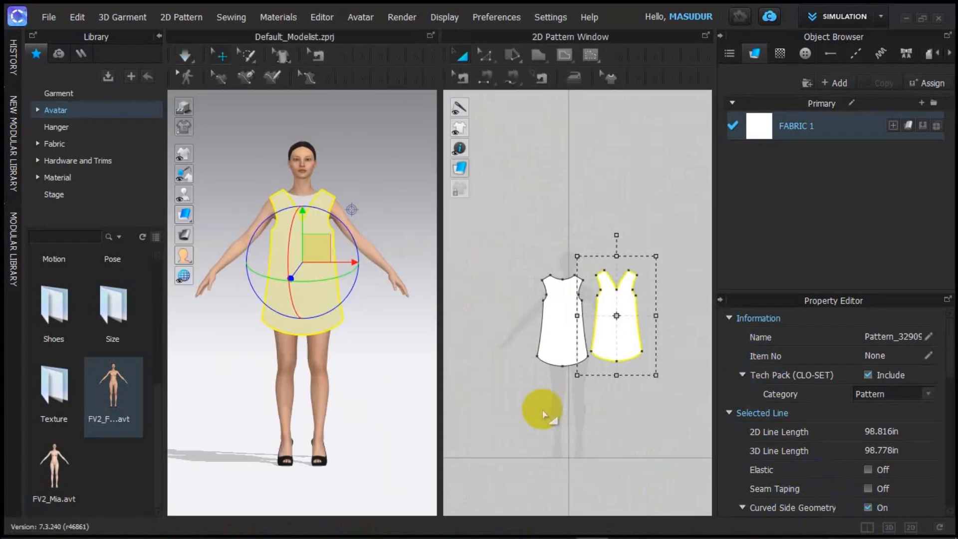
Step: Move the V-neck piece off the avatar and the round-neck piece to the lower left
{"action": "scroll", "coordinate": [534, 406], "scroll_direction": "up", "scroll_amount": 3}
{"action": "scroll", "coordinate": [512, 384], "scroll_direction": "down", "scroll_amount": 5}
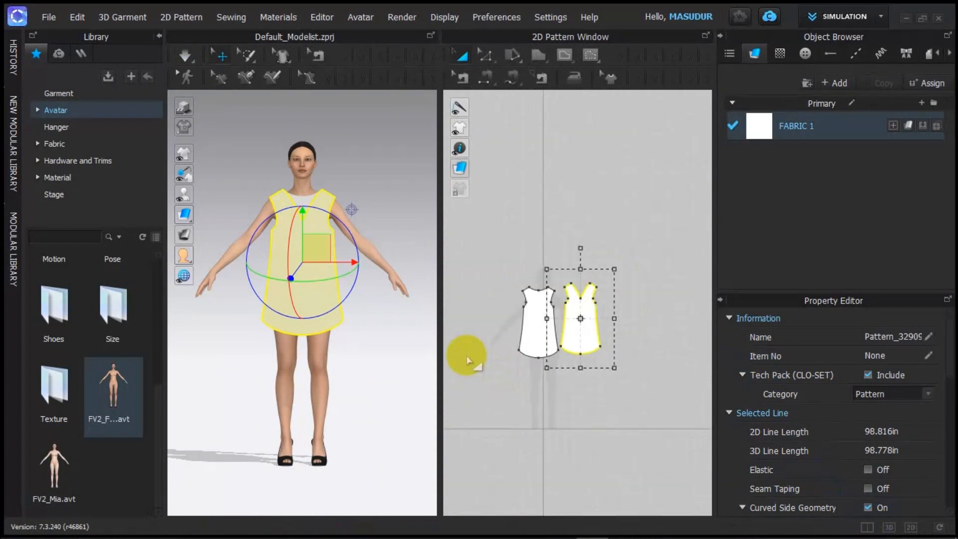
{"action": "scroll", "coordinate": [359, 306], "scroll_direction": "up", "scroll_amount": 3}
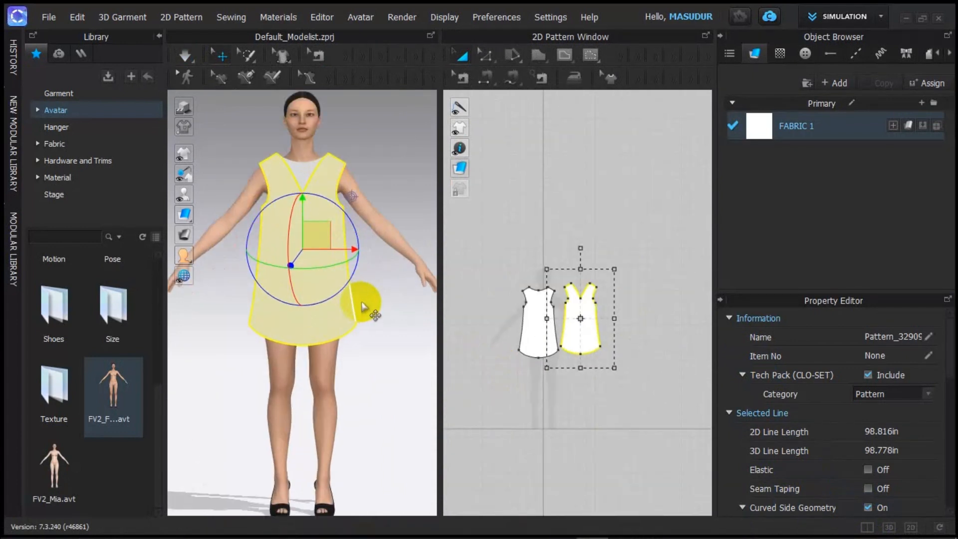
{"action": "left_click", "coordinate": [378, 347]}
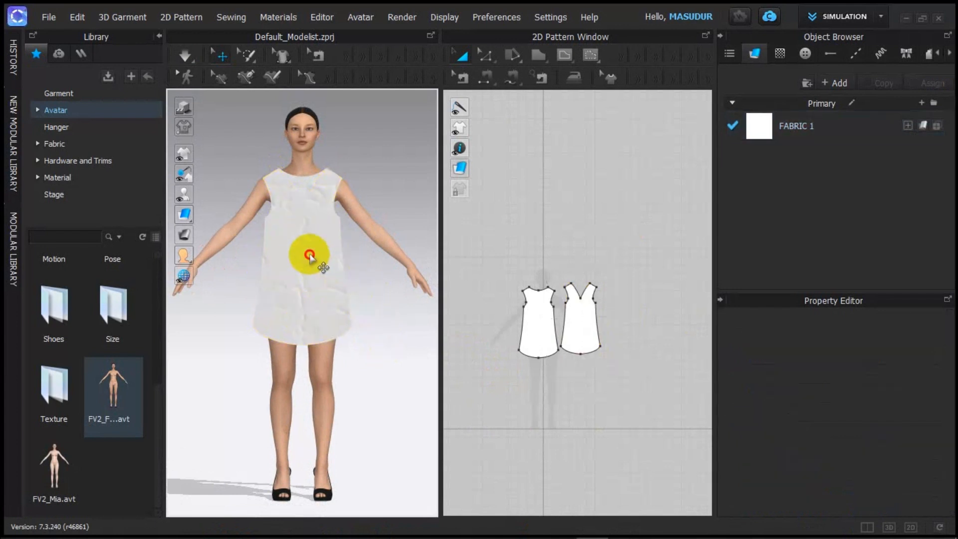
{"action": "left_click", "coordinate": [320, 247]}
{"action": "left_click_drag", "start_coordinate": [320, 247], "coordinate": [357, 273]}
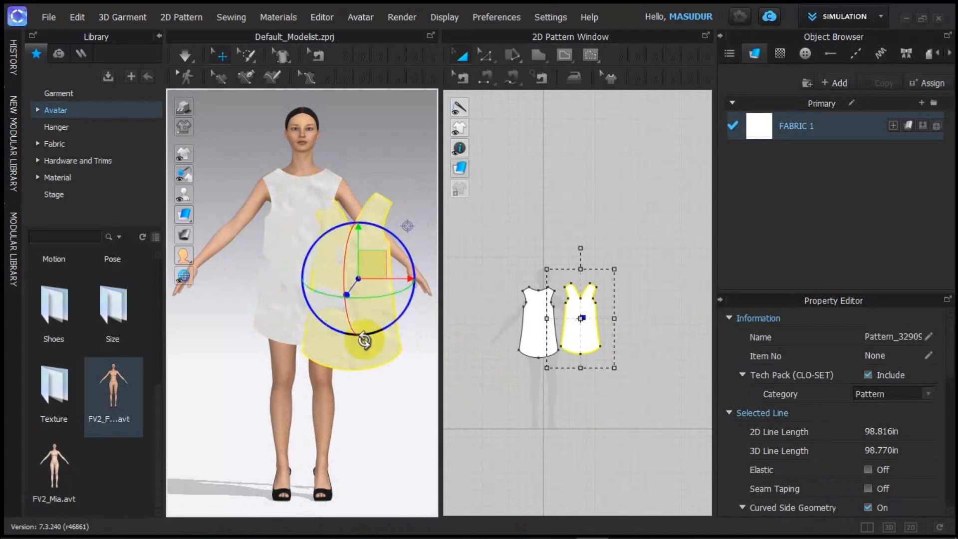
{"action": "scroll", "coordinate": [345, 309], "scroll_direction": "down", "scroll_amount": 1}
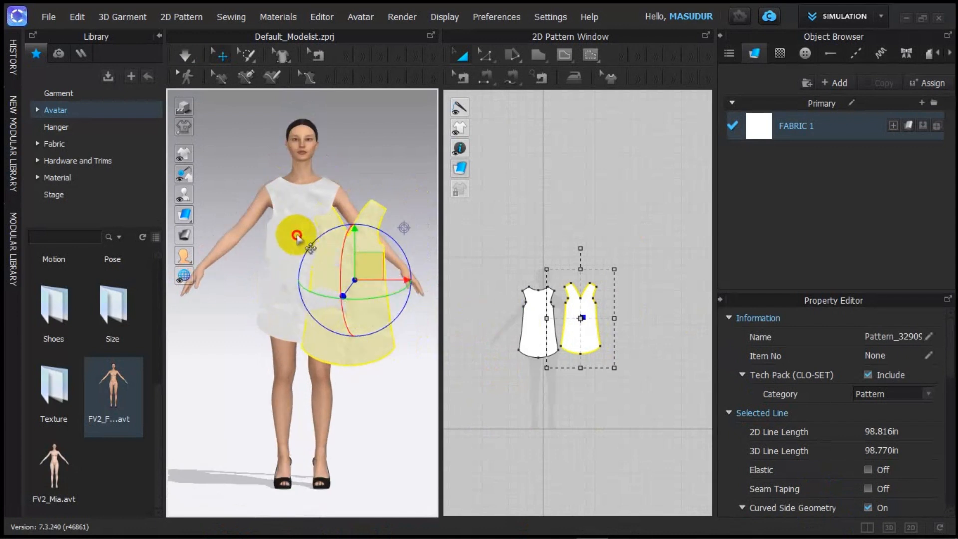
{"action": "left_click_drag", "start_coordinate": [297, 235], "coordinate": [217, 390]}
Step: Set the V-neck piece aside at the lower left of the 3D scene
{"action": "left_click_drag", "start_coordinate": [330, 299], "coordinate": [388, 347]}
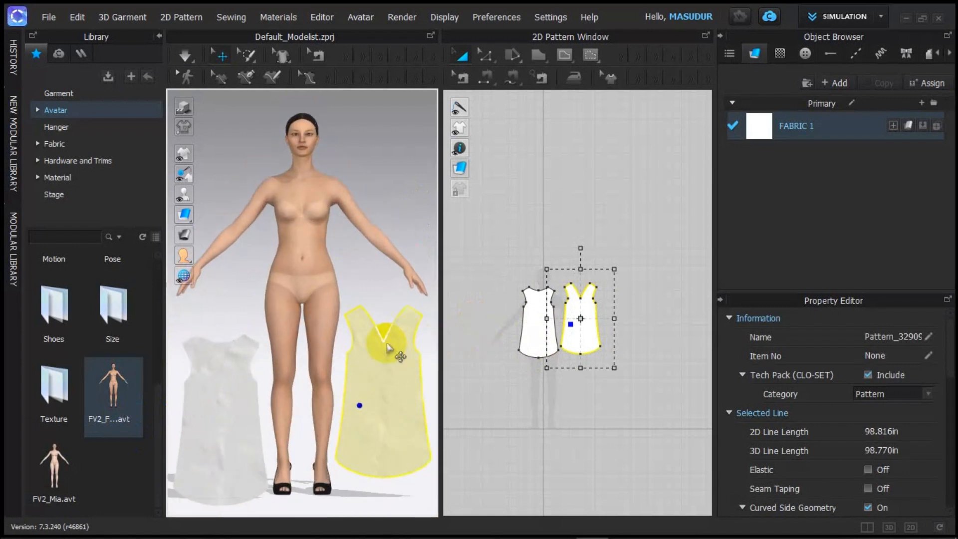
{"action": "key", "text": "ctrl+z"}
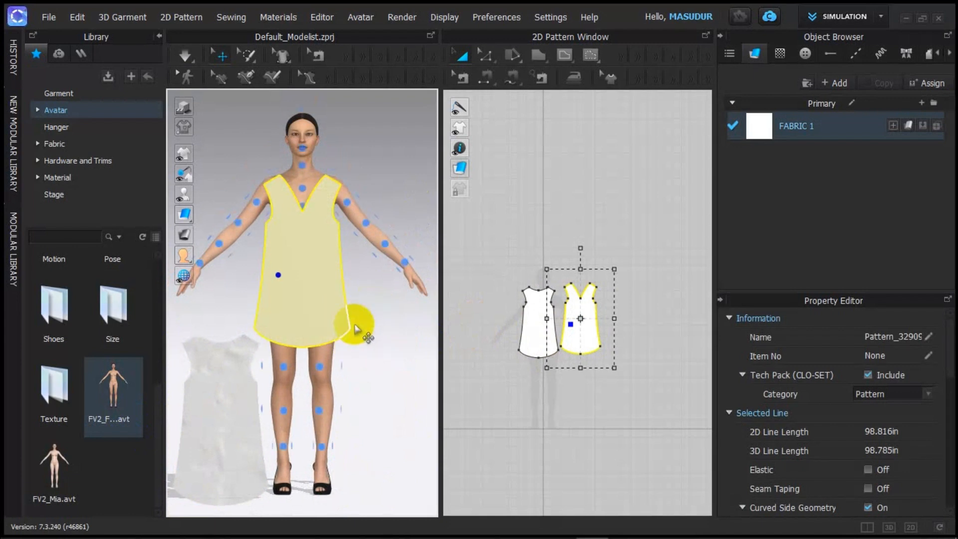
{"action": "left_click_drag", "start_coordinate": [320, 299], "coordinate": [233, 432]}
{"action": "left_click", "coordinate": [233, 432]}
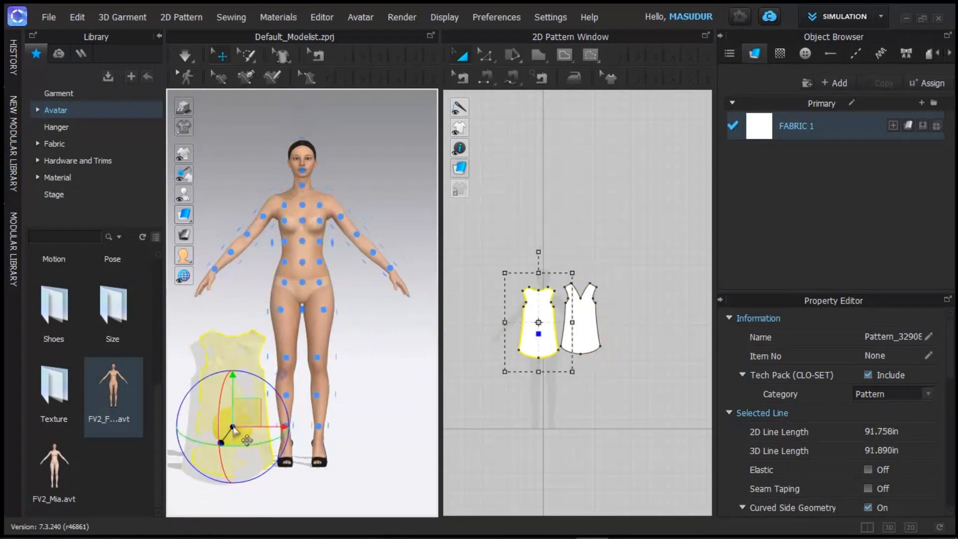
{"action": "scroll", "coordinate": [324, 285], "scroll_direction": "up", "scroll_amount": 4}
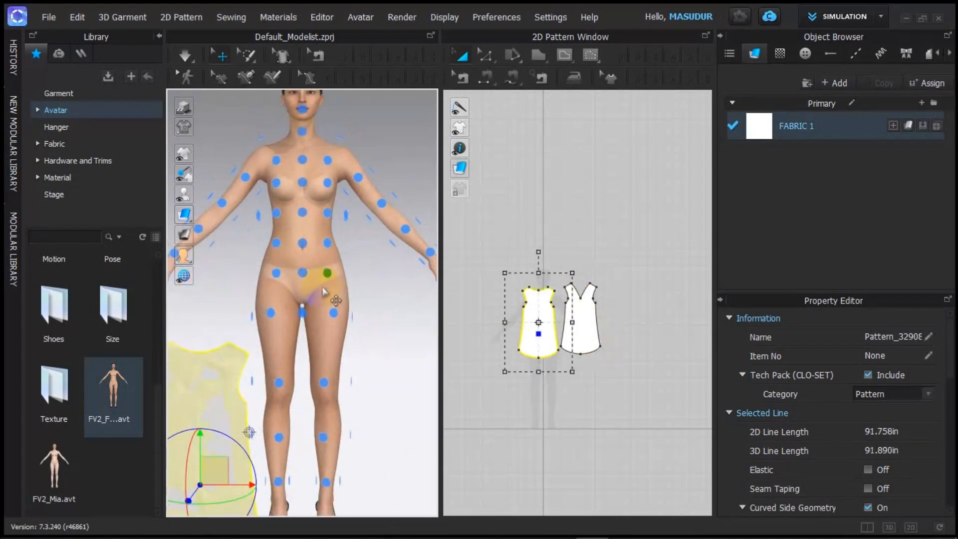
{"action": "scroll", "coordinate": [323, 285], "scroll_direction": "down", "scroll_amount": 2}
{"action": "mouse_move", "coordinate": [188, 176]}
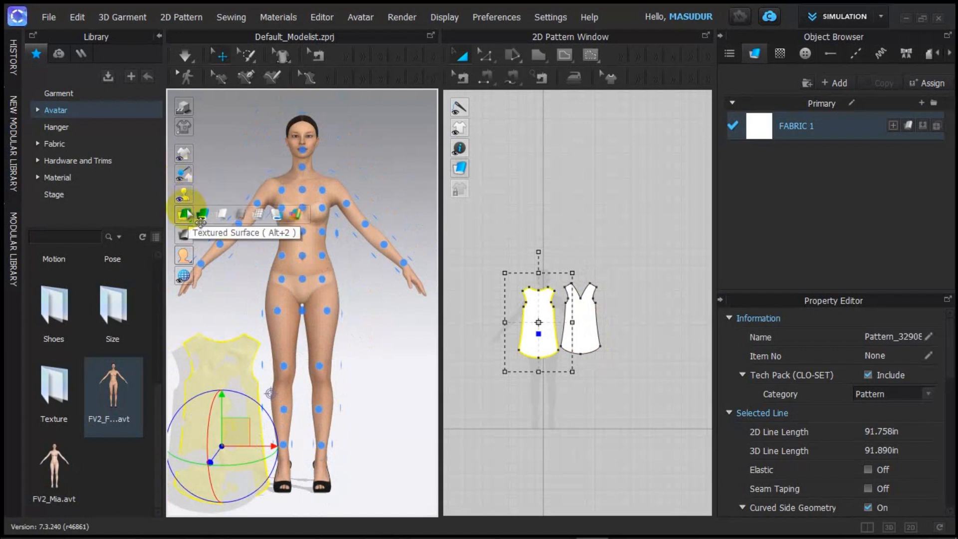
{"action": "mouse_move", "coordinate": [182, 157]}
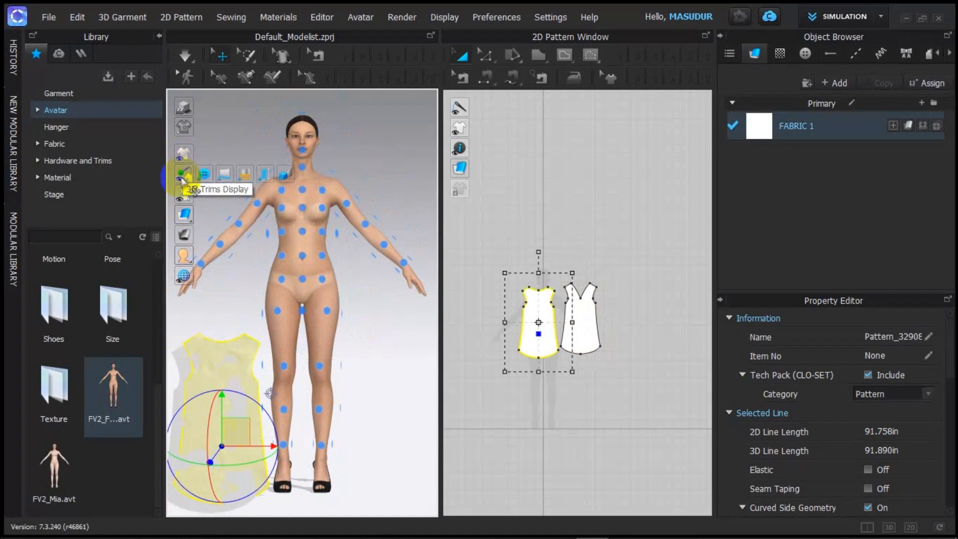
{"action": "mouse_move", "coordinate": [183, 258]}
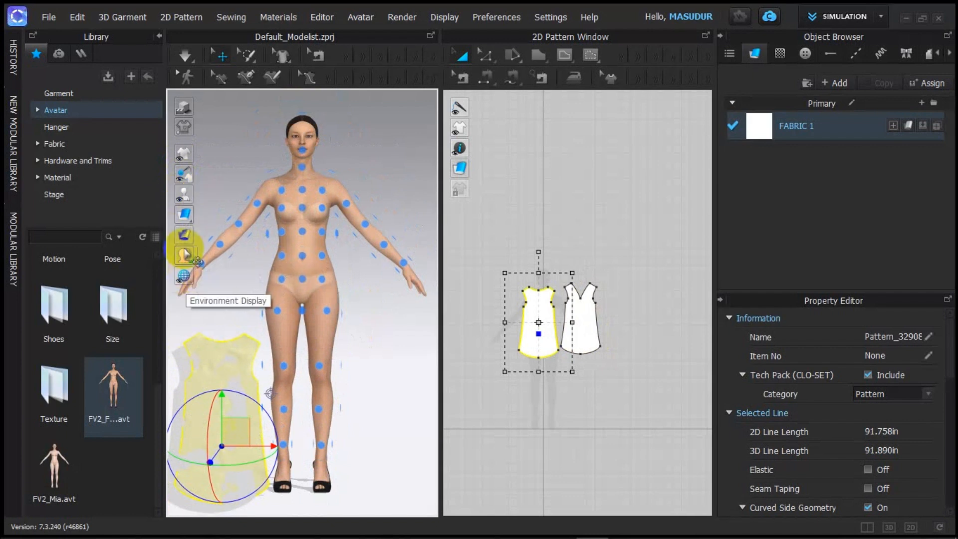
{"action": "mouse_move", "coordinate": [185, 236]}
{"action": "mouse_move", "coordinate": [184, 196]}
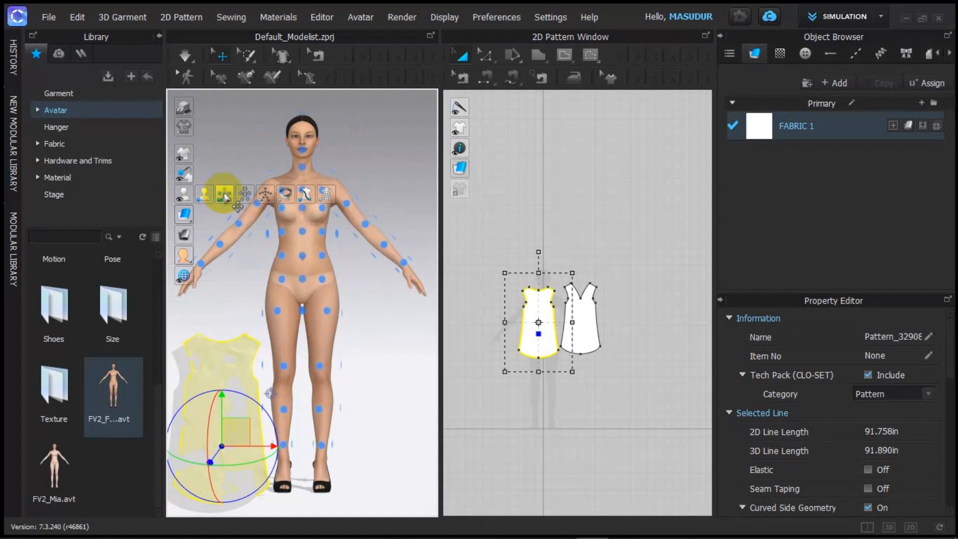
{"action": "left_click", "coordinate": [411, 315]}
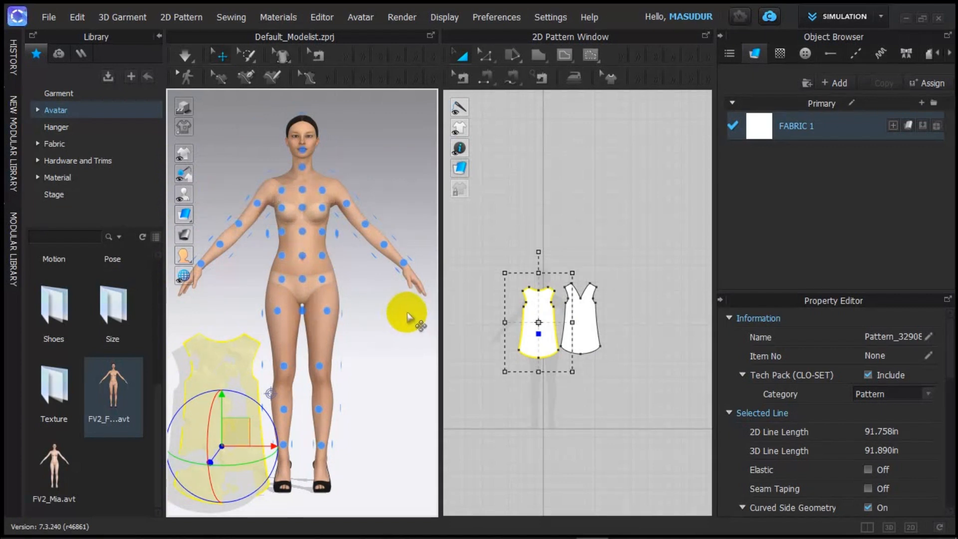
{"action": "scroll", "coordinate": [324, 289], "scroll_direction": "down", "scroll_amount": 2}
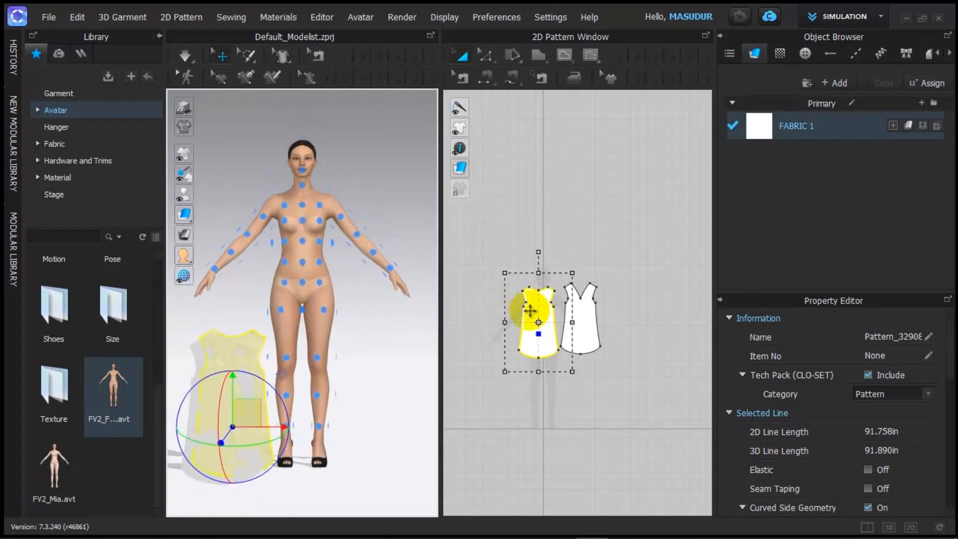
{"action": "scroll", "coordinate": [545, 321], "scroll_direction": "up", "scroll_amount": 3}
Step: Drag the V-neck pattern piece onto the avatar's front torso
{"action": "left_click", "coordinate": [629, 304]}
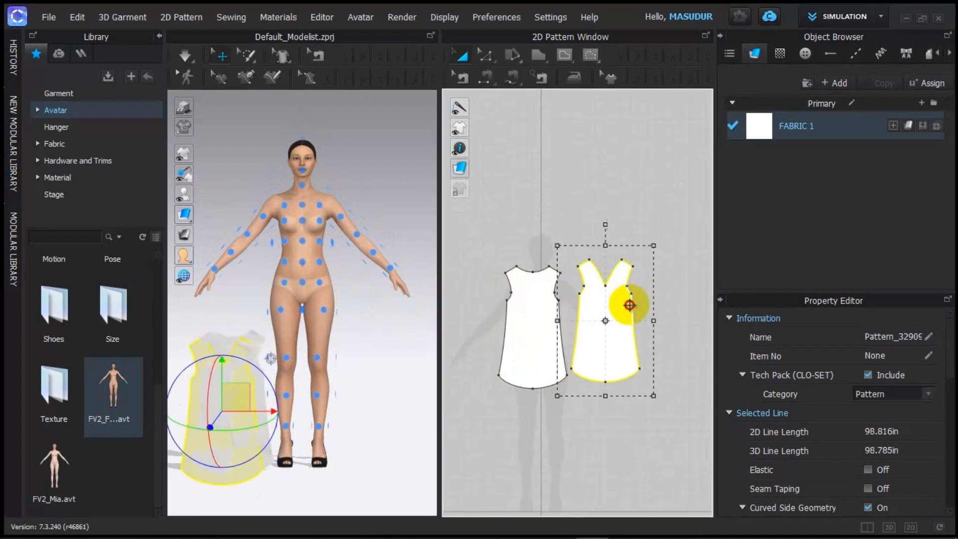
{"action": "left_click_drag", "start_coordinate": [619, 311], "coordinate": [301, 264]}
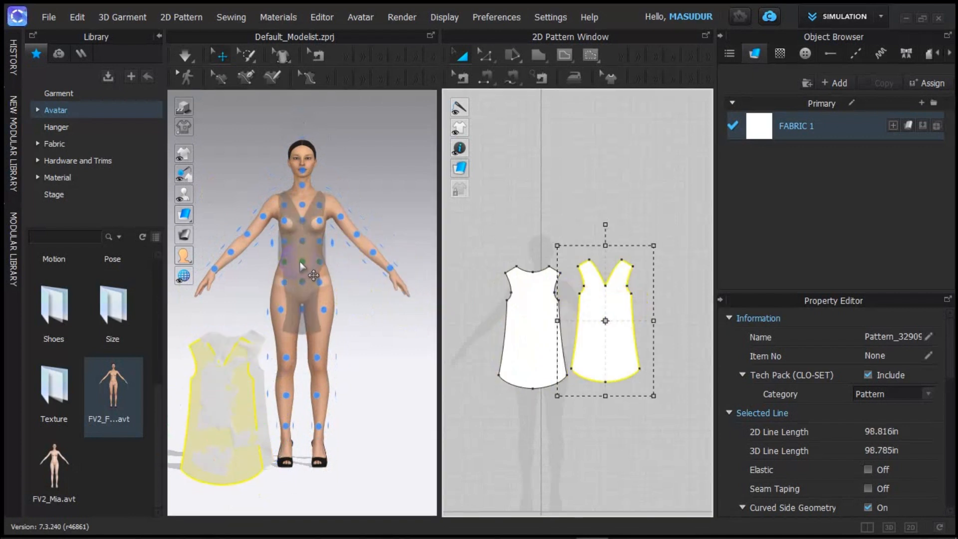
{"action": "scroll", "coordinate": [370, 281], "scroll_direction": "up", "scroll_amount": 3}
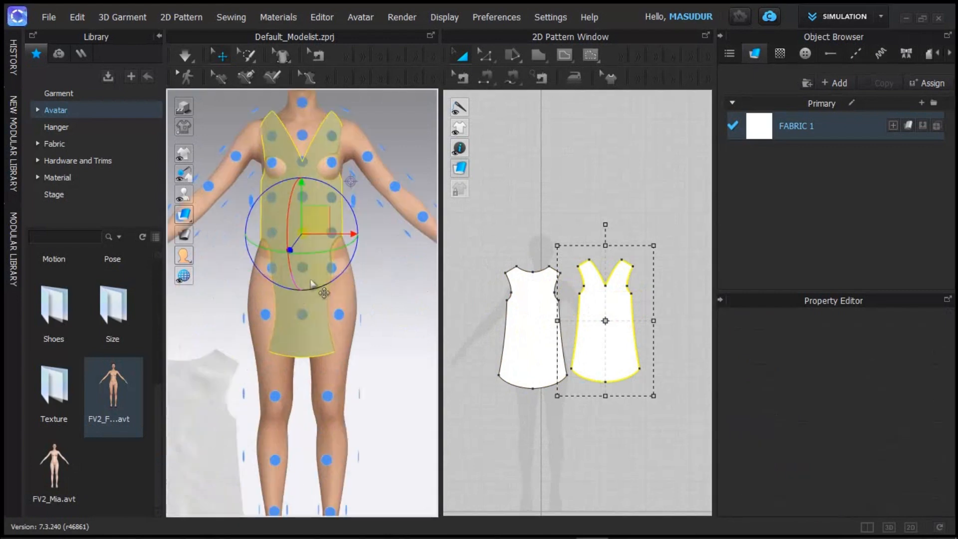
{"action": "scroll", "coordinate": [370, 282], "scroll_direction": "down", "scroll_amount": 3}
{"action": "scroll", "coordinate": [382, 282], "scroll_direction": "up", "scroll_amount": 6}
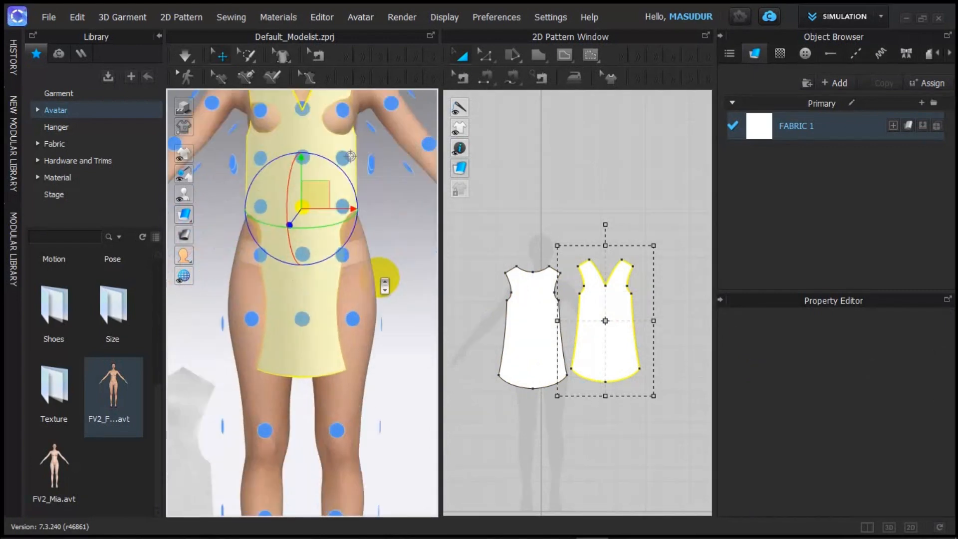
{"action": "scroll", "coordinate": [382, 282], "scroll_direction": "down", "scroll_amount": 4}
{"action": "mouse_move", "coordinate": [384, 239]}
{"action": "right_mouse_down"}
{"action": "mouse_move", "coordinate": [324, 252]}
{"action": "mouse_move", "coordinate": [261, 248]}
{"action": "mouse_move", "coordinate": [353, 237]}
{"action": "right_mouse_up"}
{"action": "left_click", "coordinate": [733, 298]}
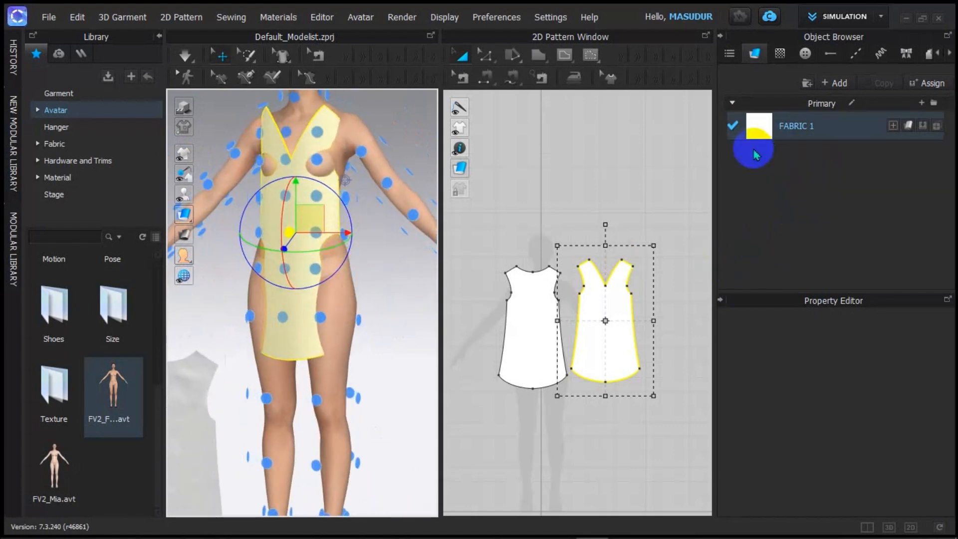
Step: Set the V-neck piece's arrangement Shape Style to Flat, keeping its category as Pattern
{"action": "left_click", "coordinate": [606, 328]}
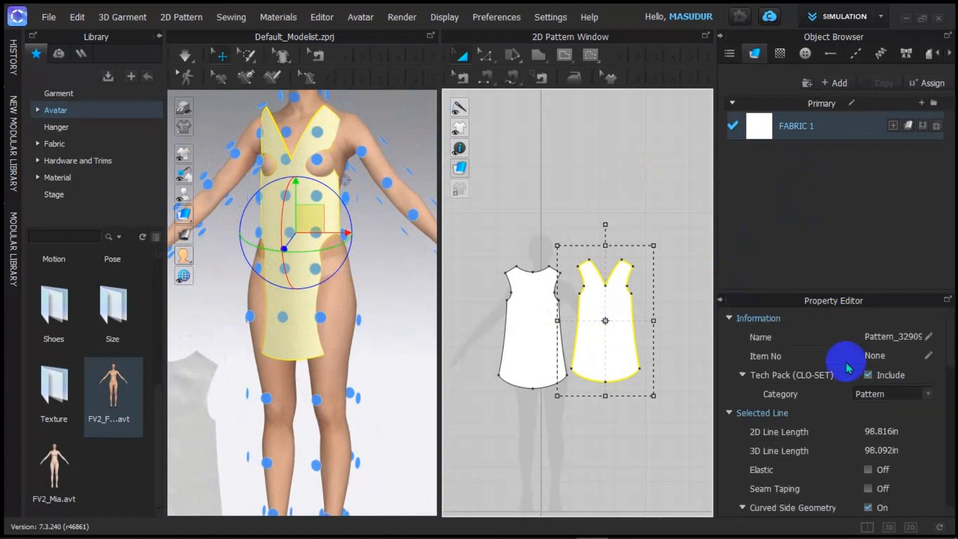
{"action": "scroll", "coordinate": [865, 385], "scroll_direction": "down", "scroll_amount": 3}
{"action": "scroll", "coordinate": [867, 387], "scroll_direction": "up", "scroll_amount": 3}
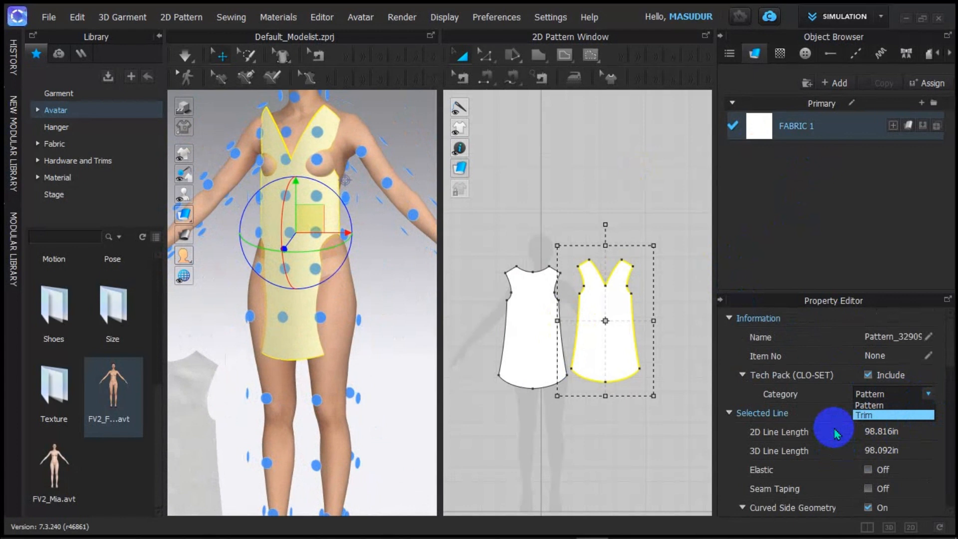
{"action": "left_click", "coordinate": [919, 399]}
{"action": "scroll", "coordinate": [898, 439], "scroll_direction": "down", "scroll_amount": 10}
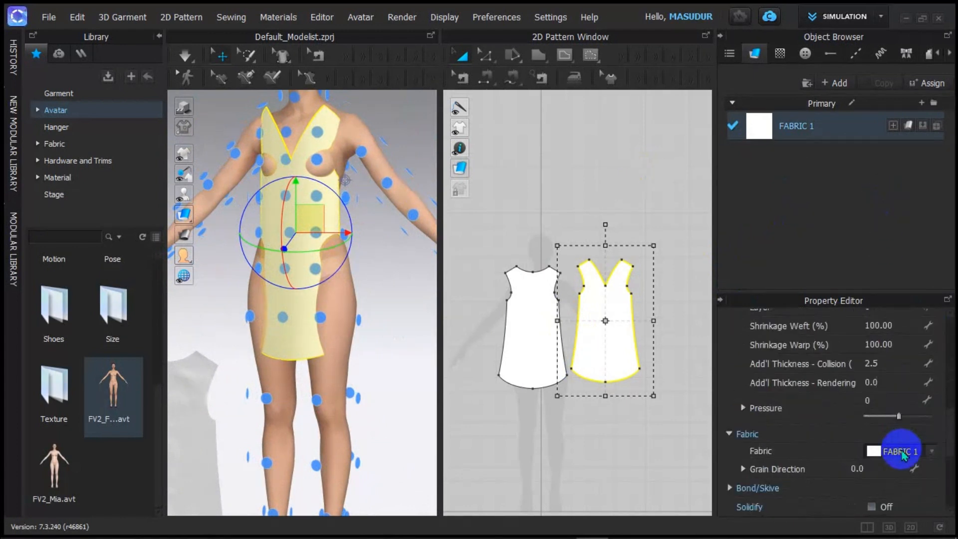
{"action": "scroll", "coordinate": [902, 455], "scroll_direction": "down", "scroll_amount": 3}
{"action": "scroll", "coordinate": [904, 455], "scroll_direction": "down", "scroll_amount": 4}
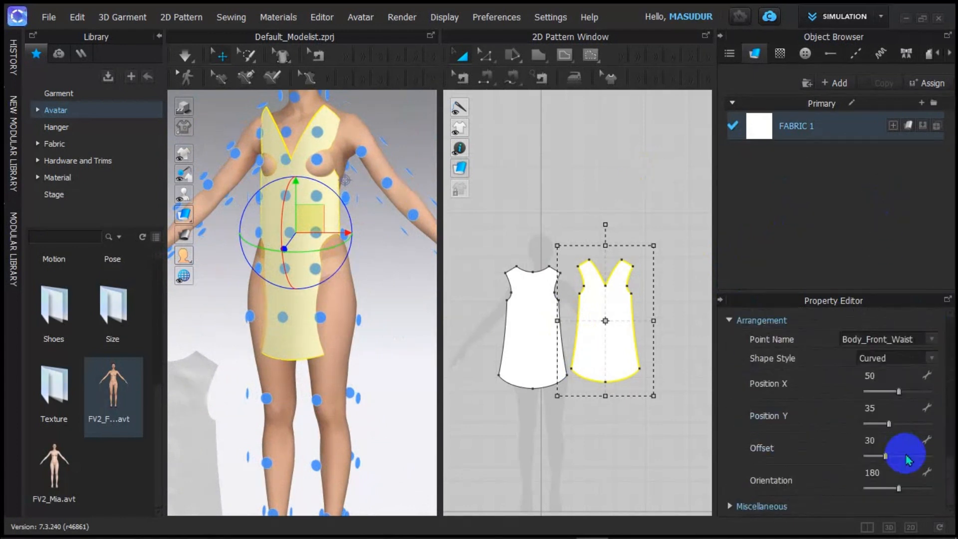
{"action": "left_click", "coordinate": [930, 360]}
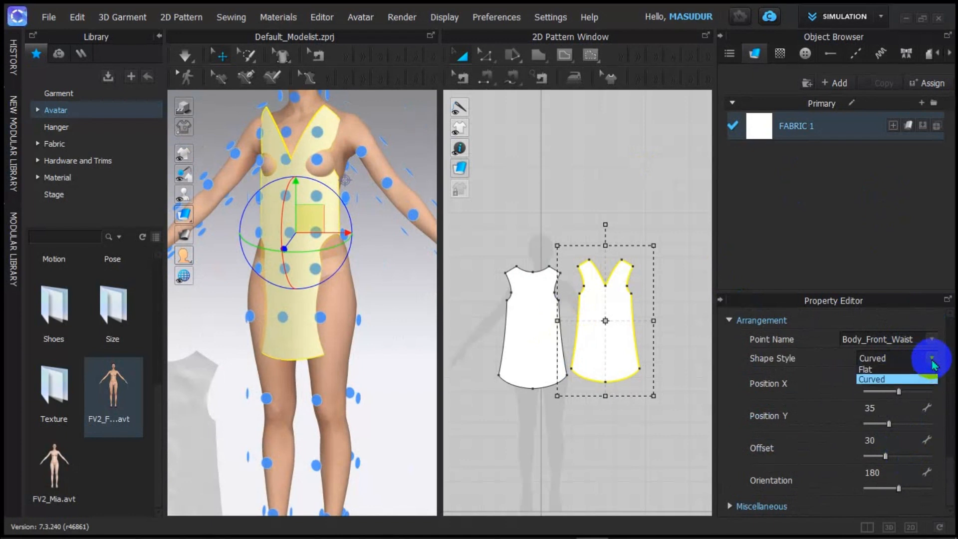
{"action": "left_click", "coordinate": [872, 370]}
{"action": "scroll", "coordinate": [363, 273], "scroll_direction": "down", "scroll_amount": 3}
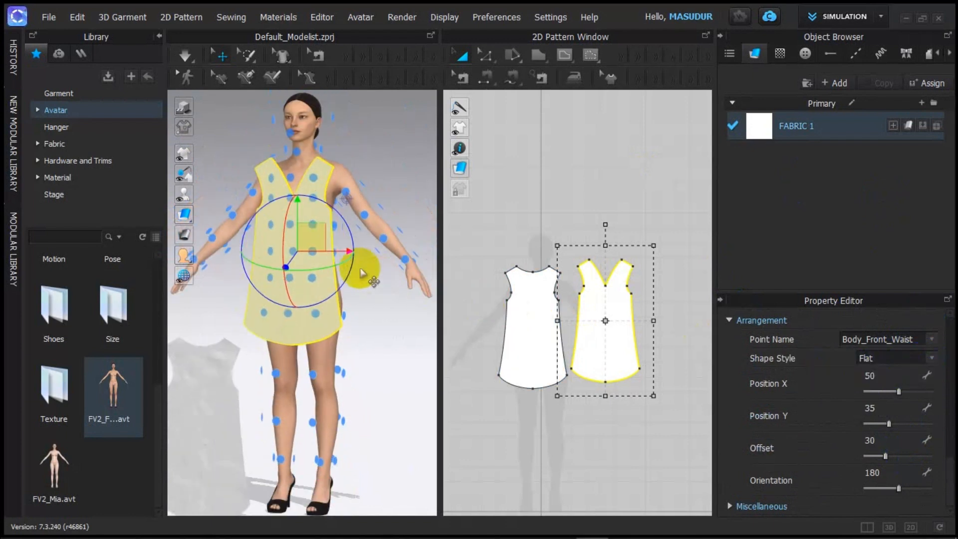
{"action": "scroll", "coordinate": [349, 269], "scroll_direction": "up", "scroll_amount": 3}
{"action": "scroll", "coordinate": [319, 262], "scroll_direction": "down", "scroll_amount": 2}
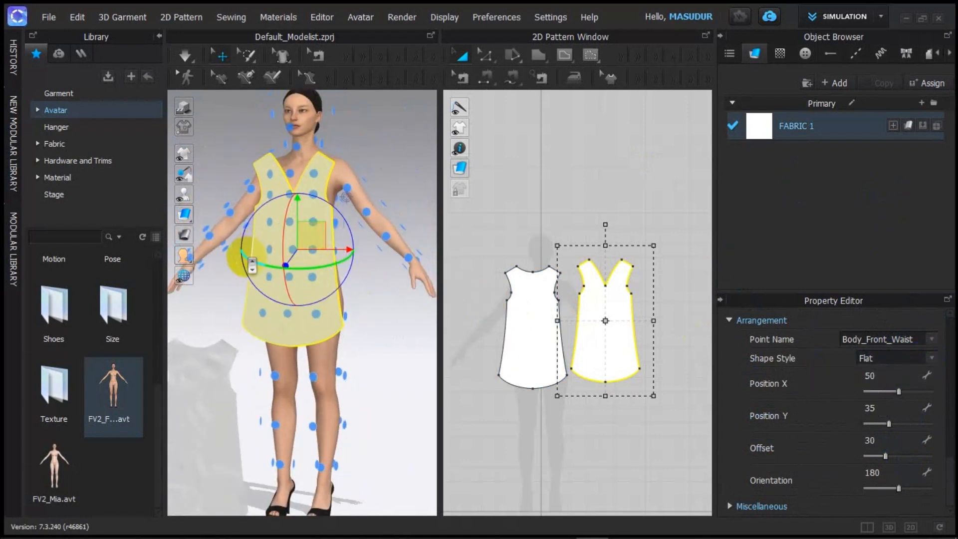
{"action": "scroll", "coordinate": [307, 239], "scroll_direction": "down", "scroll_amount": 3}
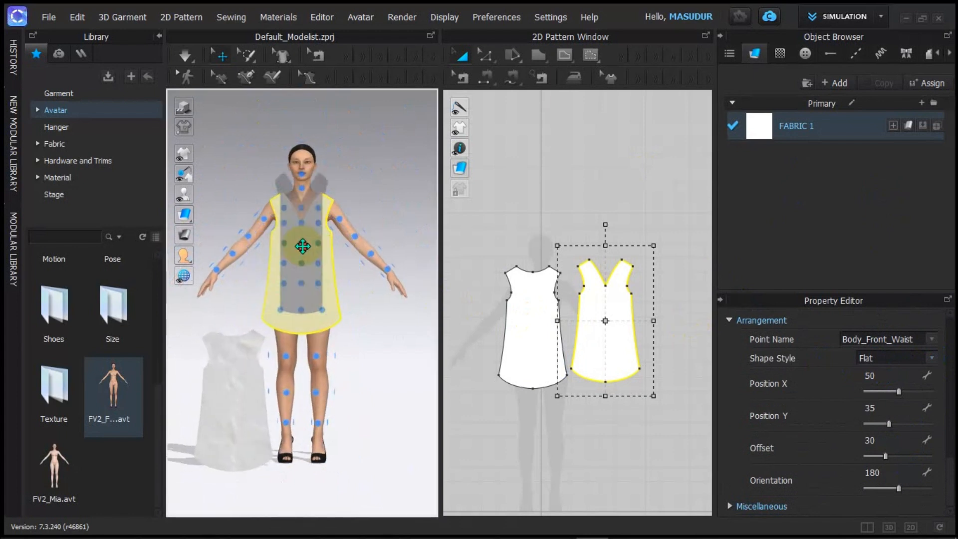
Step: Place the flat V-neck piece on the Body_Front_Waist arrangement point, then view the avatar's back
{"action": "left_click", "coordinate": [302, 243]}
{"action": "scroll", "coordinate": [349, 294], "scroll_direction": "up", "scroll_amount": 2}
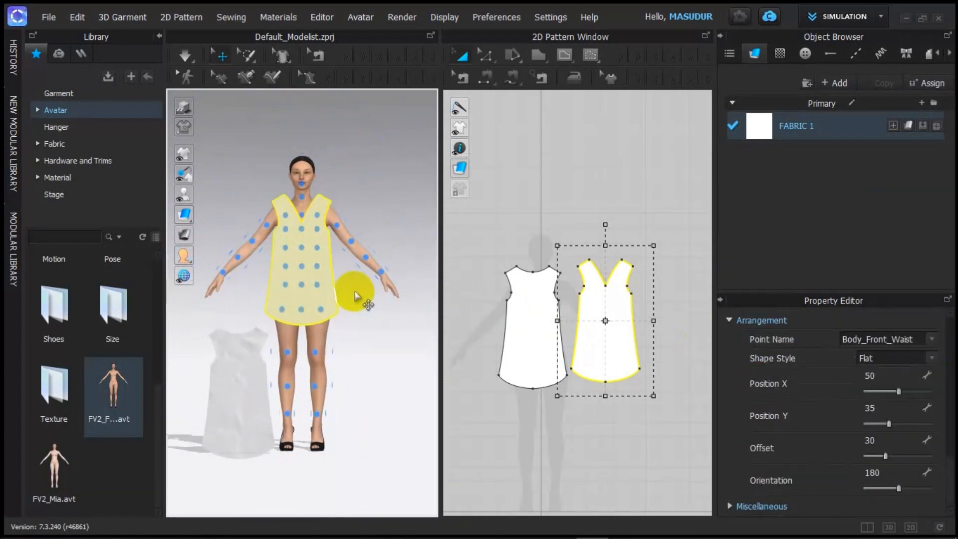
{"action": "left_click", "coordinate": [339, 295]}
{"action": "scroll", "coordinate": [344, 302], "scroll_direction": "up", "scroll_amount": 4}
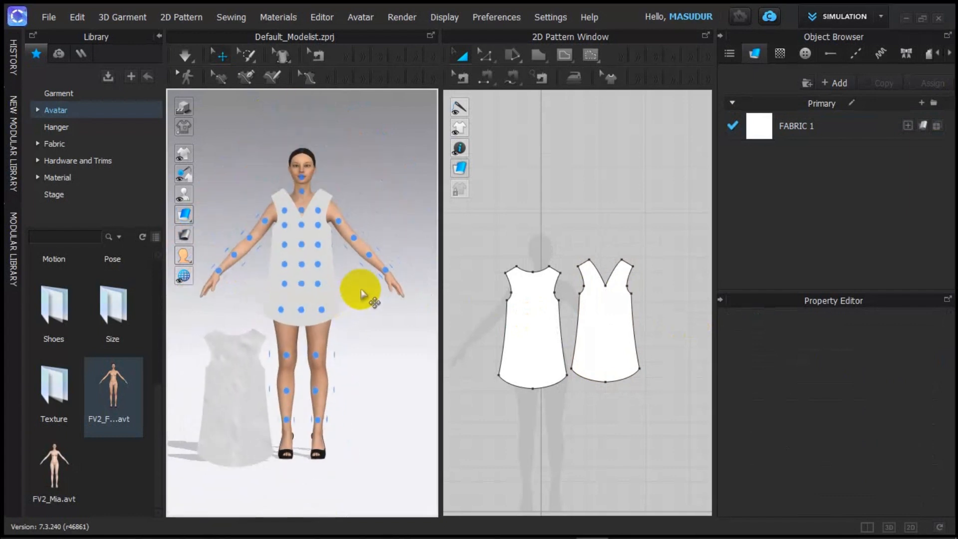
{"action": "right_click_drag", "start_coordinate": [368, 289], "coordinate": [216, 288]}
{"action": "right_click_drag", "start_coordinate": [362, 279], "coordinate": [310, 274]}
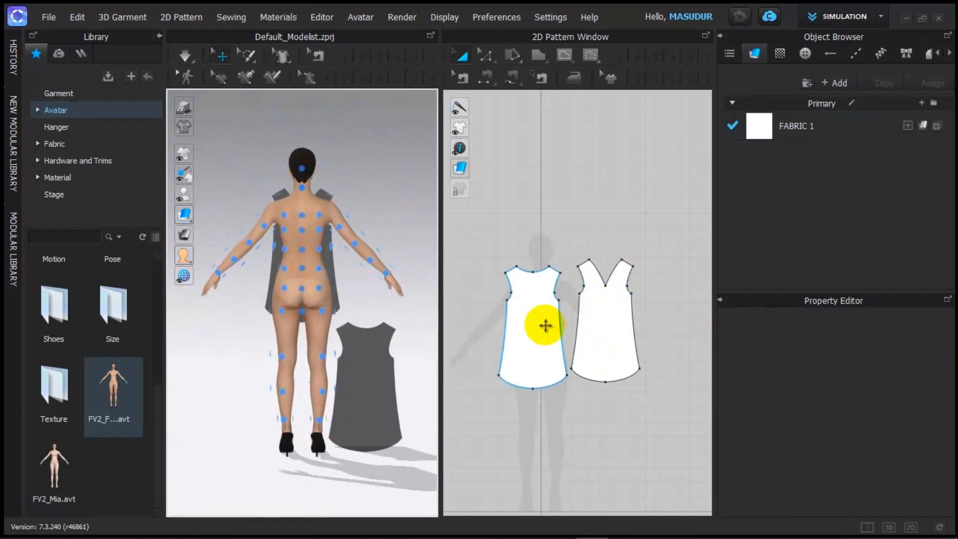
Step: Place the round-neck back piece on Body_Back_Waist with its Shape Style set to Flat
{"action": "left_click", "coordinate": [530, 324]}
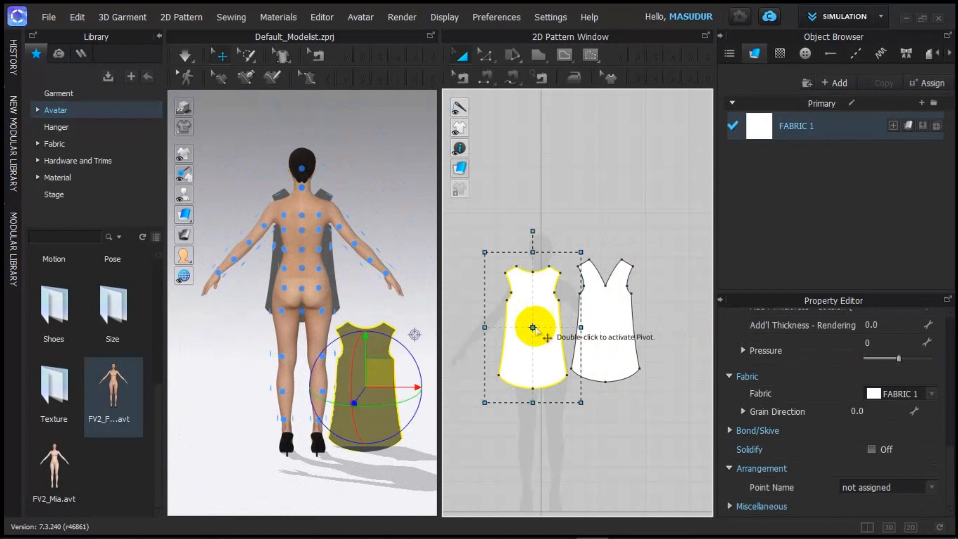
{"action": "left_click", "coordinate": [305, 269]}
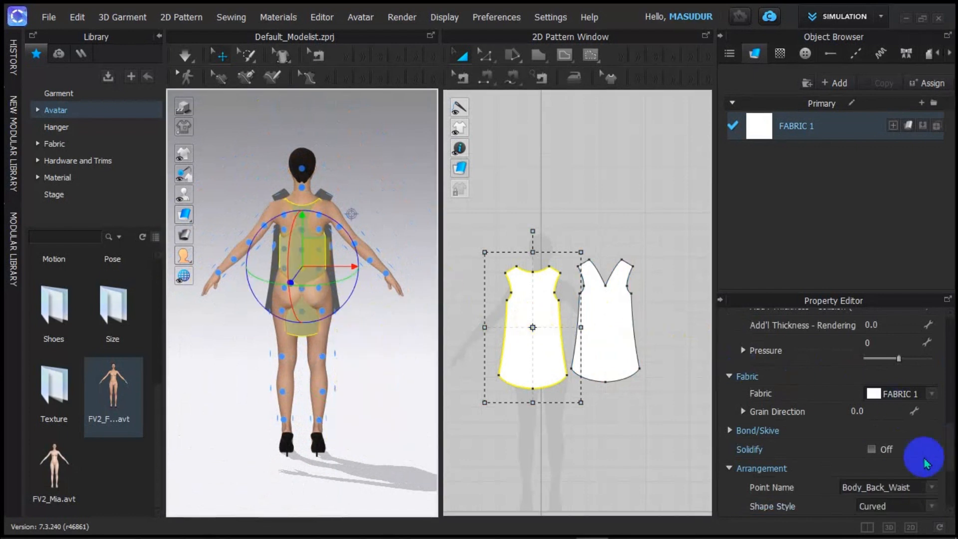
{"action": "scroll", "coordinate": [913, 471], "scroll_direction": "down", "scroll_amount": 3}
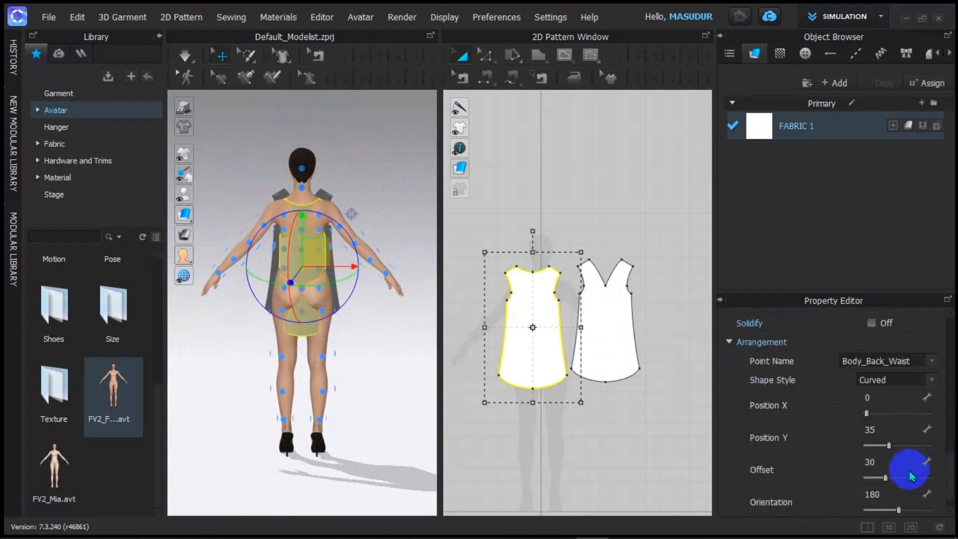
{"action": "left_click", "coordinate": [931, 380]}
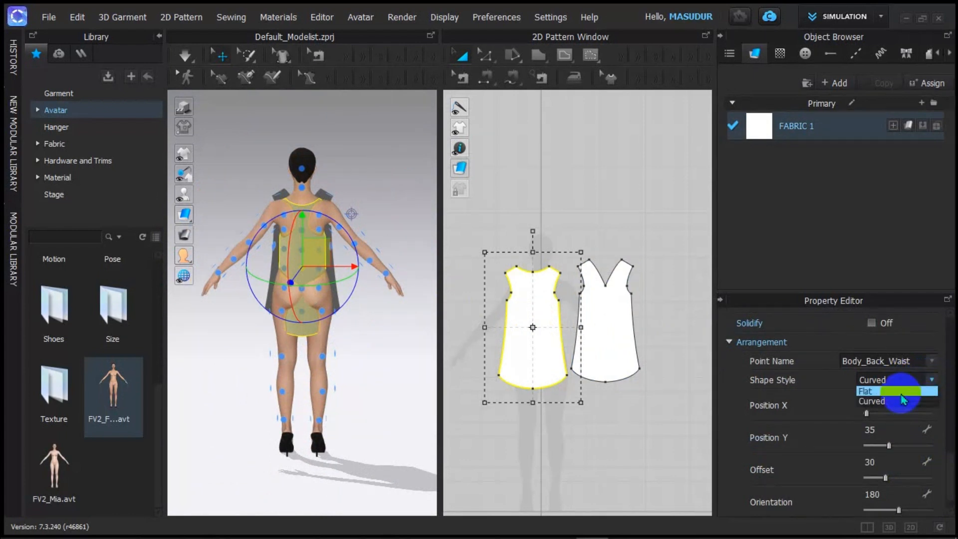
{"action": "left_click", "coordinate": [866, 391]}
{"action": "scroll", "coordinate": [467, 352], "scroll_direction": "down", "scroll_amount": 3}
{"action": "scroll", "coordinate": [352, 256], "scroll_direction": "up", "scroll_amount": 3}
Step: Raise the back piece slightly with the gizmo's green arrow, then reset to the front view
{"action": "right_click_drag", "start_coordinate": [351, 254], "coordinate": [278, 256]}
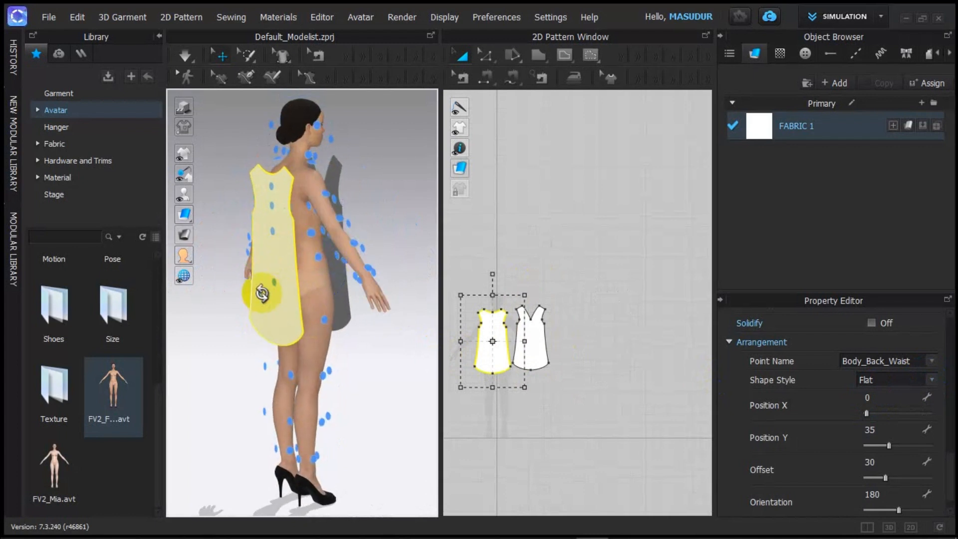
{"action": "right_click_drag", "start_coordinate": [261, 293], "coordinate": [353, 277]}
{"action": "left_click", "coordinate": [299, 251]}
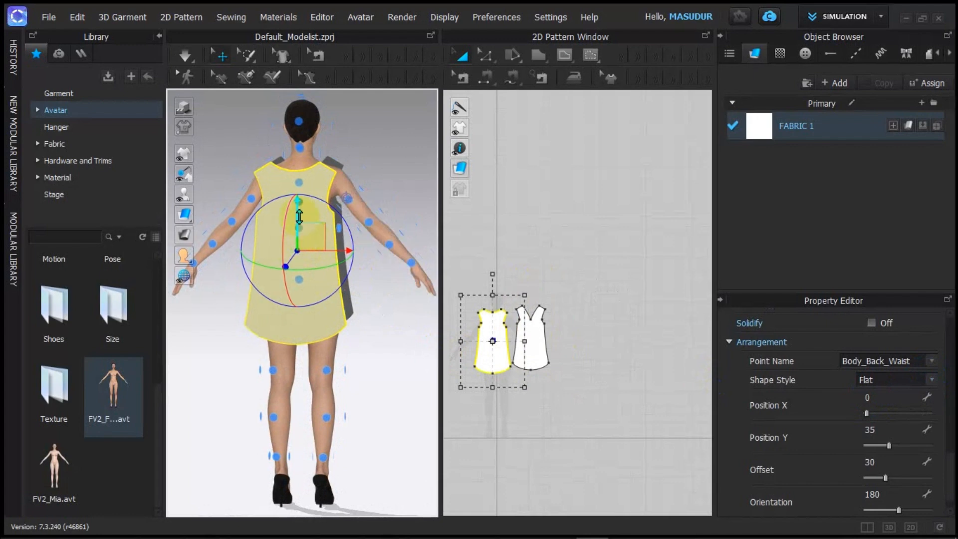
{"action": "left_click_drag", "start_coordinate": [298, 214], "coordinate": [297, 205]}
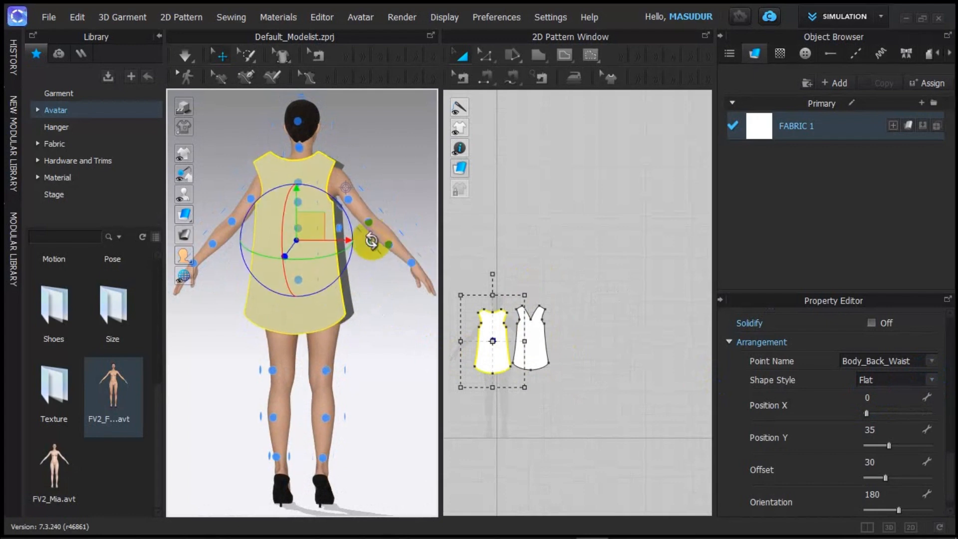
{"action": "right_click_drag", "start_coordinate": [373, 242], "coordinate": [271, 275]}
{"action": "key", "text": "2"}
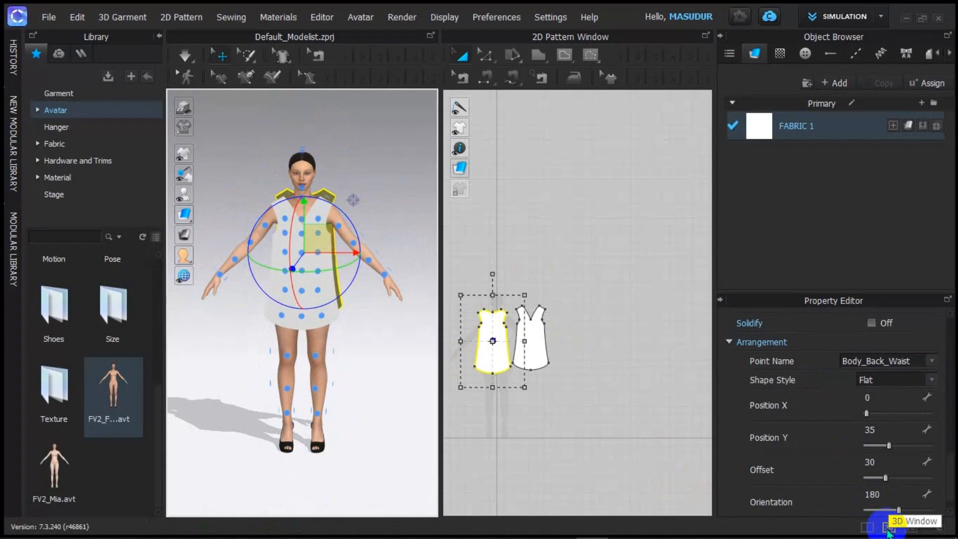
Step: Switch to the 3D-only window and hide the avatar's arrangement points with Shift+F
{"action": "left_click", "coordinate": [887, 528]}
{"action": "scroll", "coordinate": [460, 253], "scroll_direction": "up", "scroll_amount": 5}
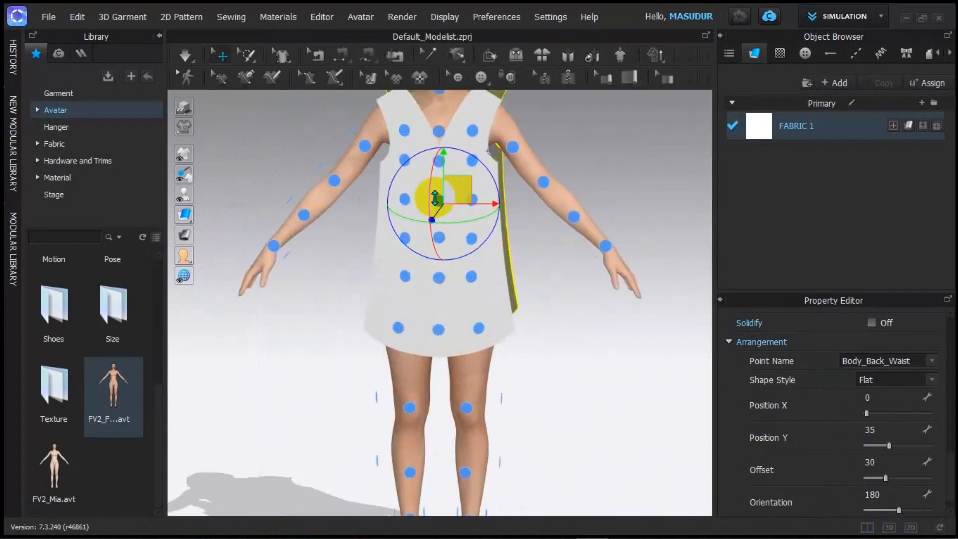
{"action": "scroll", "coordinate": [481, 215], "scroll_direction": "down", "scroll_amount": 5}
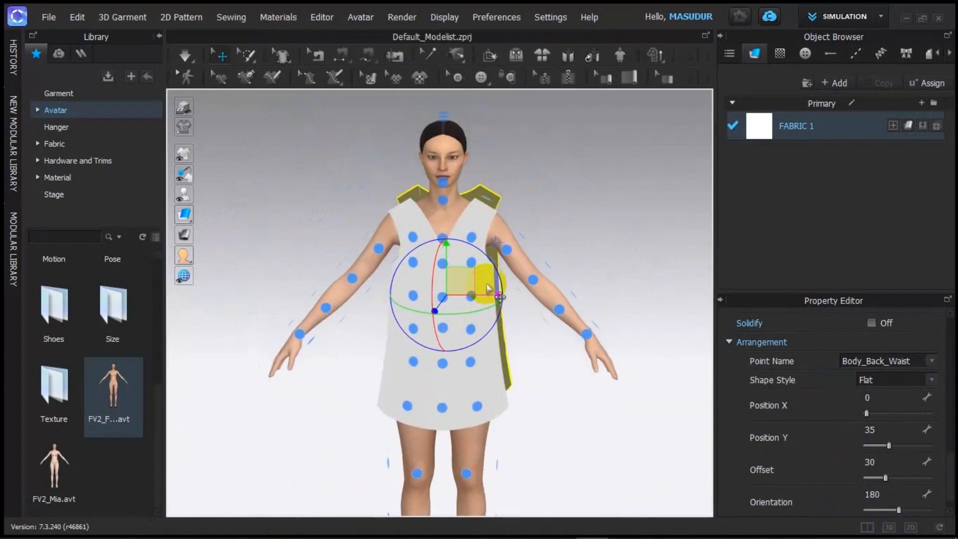
{"action": "key", "text": "shift+f"}
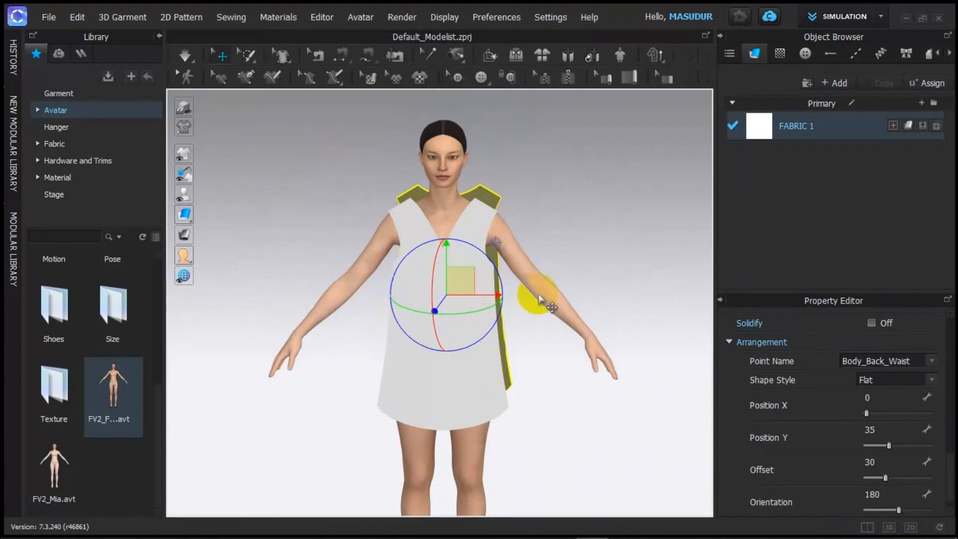
{"action": "scroll", "coordinate": [514, 292], "scroll_direction": "up", "scroll_amount": 5}
{"action": "right_click_drag", "start_coordinate": [515, 289], "coordinate": [572, 314]}
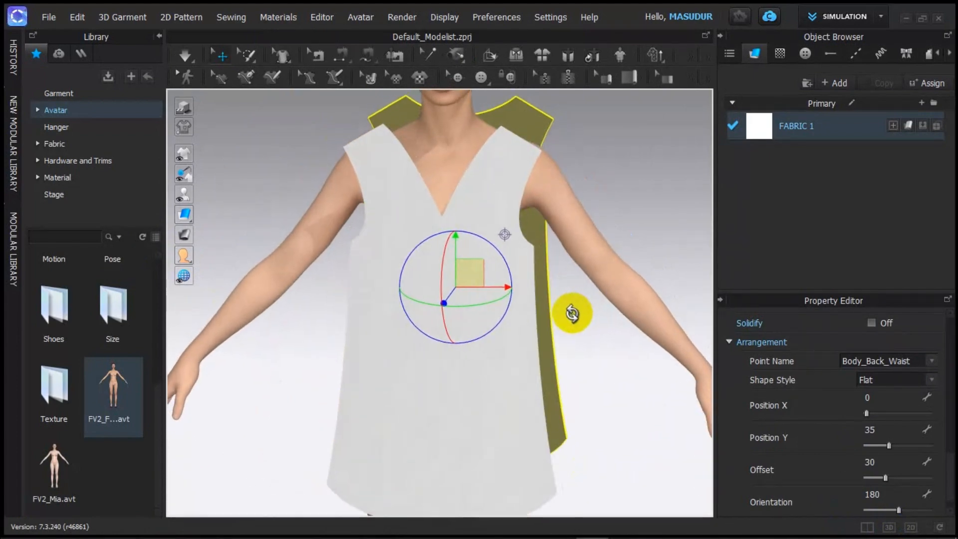
{"action": "left_click", "coordinate": [581, 316]}
{"action": "scroll", "coordinate": [516, 363], "scroll_direction": "down", "scroll_amount": 4}
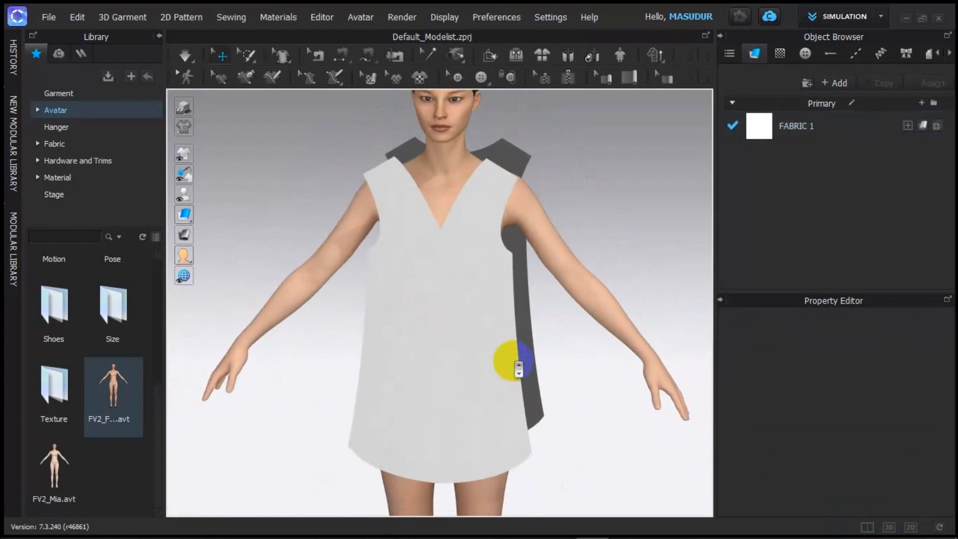
{"action": "scroll", "coordinate": [514, 361], "scroll_direction": "up", "scroll_amount": 3}
{"action": "scroll", "coordinate": [516, 362], "scroll_direction": "down", "scroll_amount": 3}
{"action": "right_click_drag", "start_coordinate": [350, 313], "coordinate": [502, 291]}
{"action": "scroll", "coordinate": [512, 283], "scroll_direction": "down", "scroll_amount": 4}
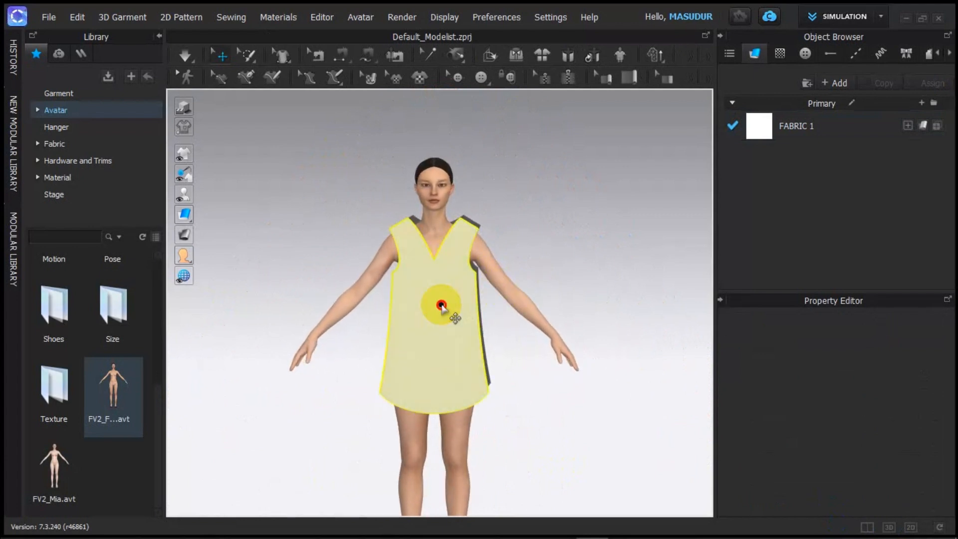
Step: Nudge the front dress piece slightly upward, then return to the 3D/2D layout
{"action": "left_click", "coordinate": [442, 305]}
{"action": "left_click_drag", "start_coordinate": [440, 259], "coordinate": [440, 254]}
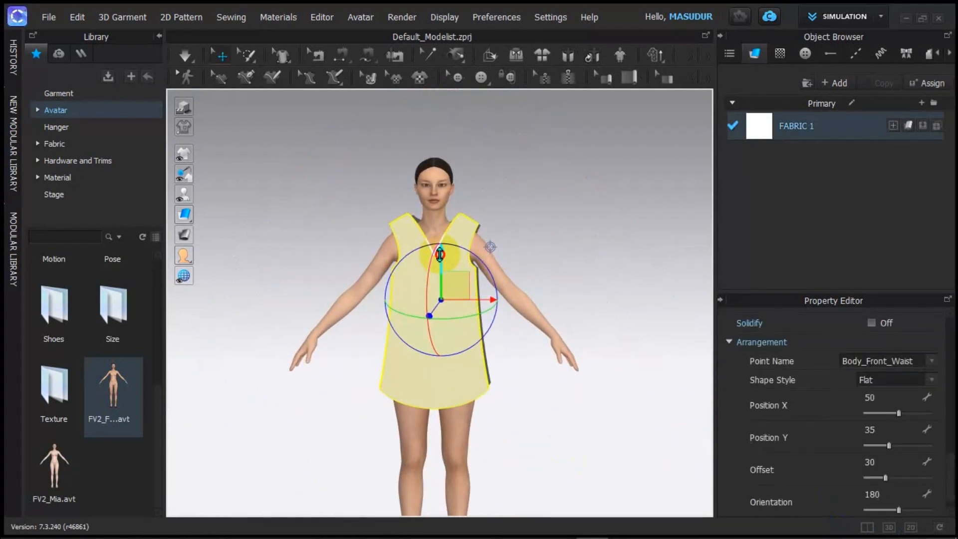
{"action": "right_click_drag", "start_coordinate": [580, 256], "coordinate": [434, 257]}
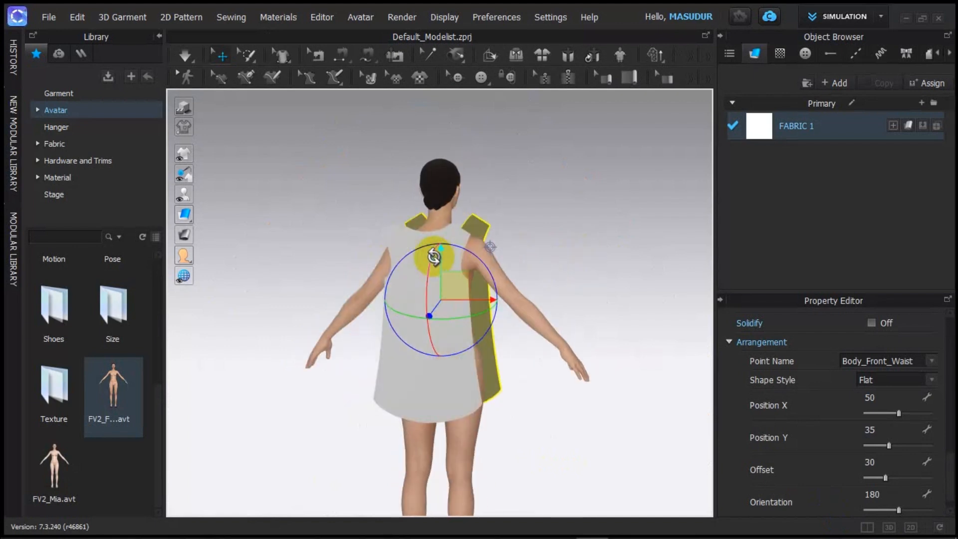
{"action": "left_click", "coordinate": [652, 294]}
{"action": "right_click_drag", "start_coordinate": [335, 336], "coordinate": [530, 317]}
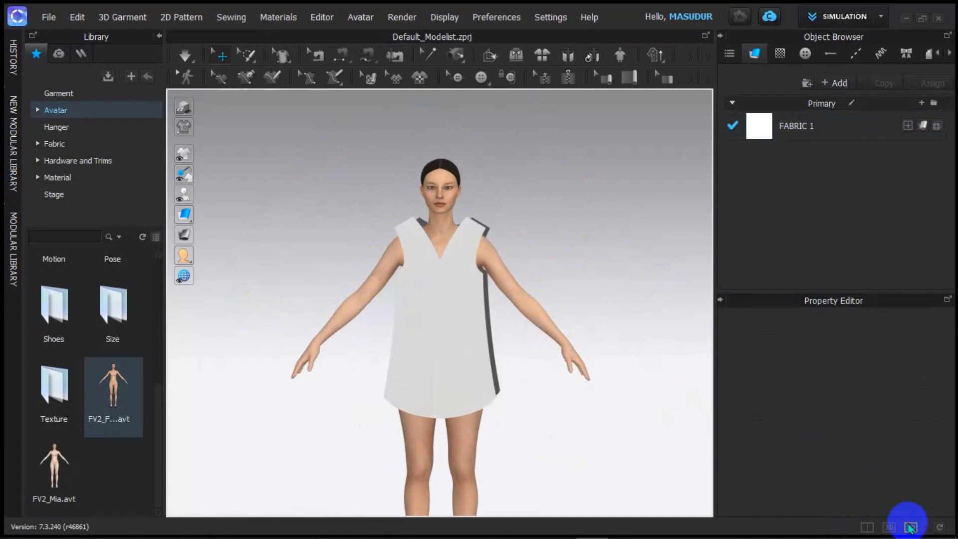
{"action": "left_click", "coordinate": [866, 527]}
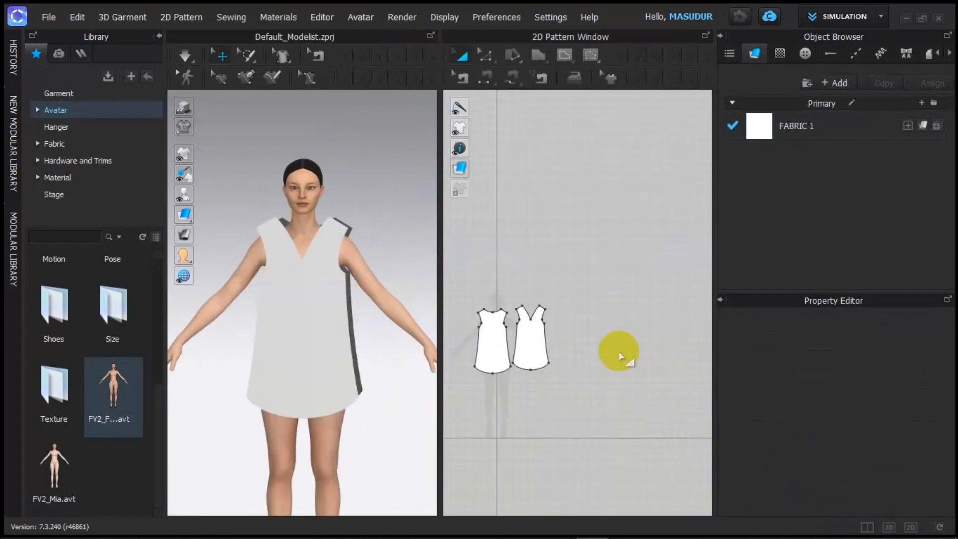
{"action": "scroll", "coordinate": [545, 321], "scroll_direction": "up", "scroll_amount": 3}
{"action": "scroll", "coordinate": [515, 321], "scroll_direction": "up", "scroll_amount": 5}
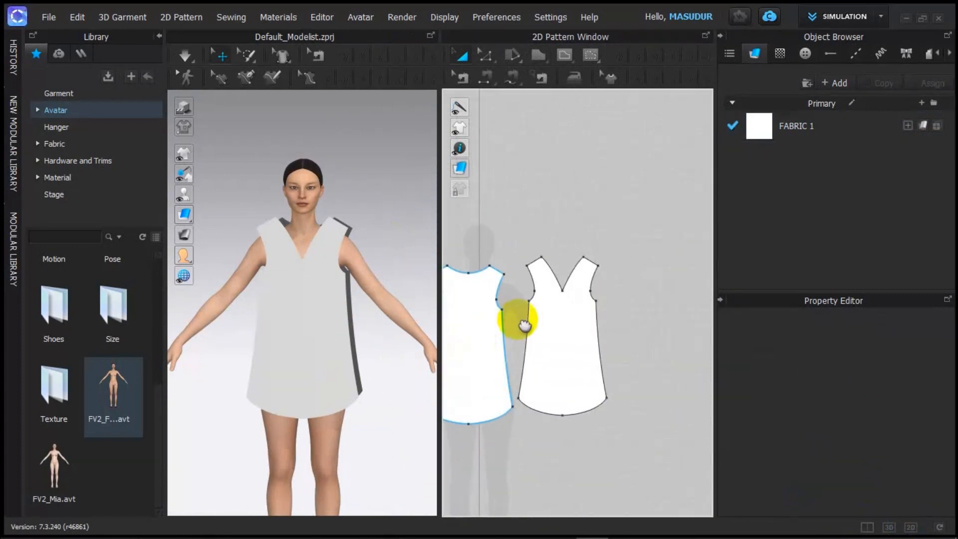
{"action": "scroll", "coordinate": [600, 296], "scroll_direction": "down", "scroll_amount": 1}
{"action": "middle_click_drag", "start_coordinate": [600, 297], "coordinate": [622, 330]}
{"action": "scroll", "coordinate": [559, 214], "scroll_direction": "up", "scroll_amount": 3}
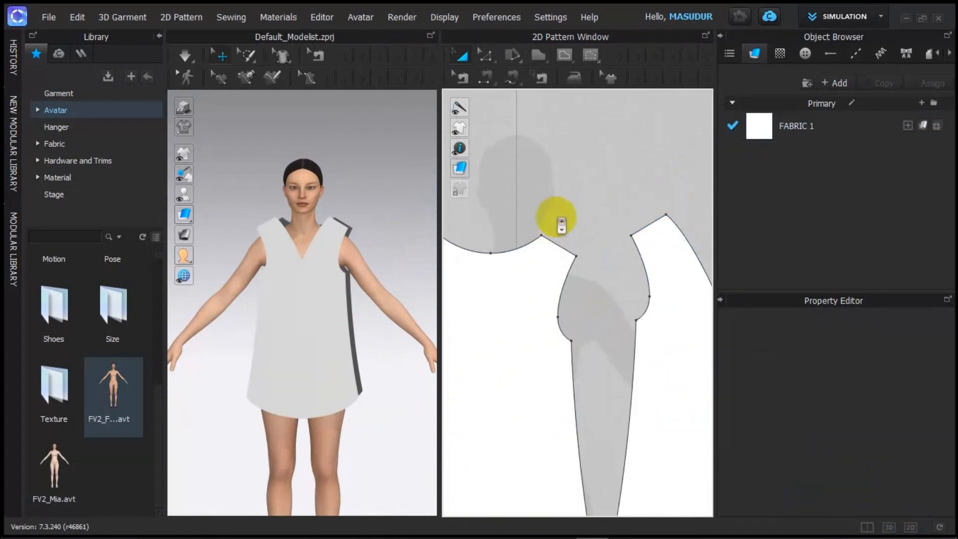
{"action": "scroll", "coordinate": [560, 213], "scroll_direction": "down", "scroll_amount": 4}
{"action": "scroll", "coordinate": [561, 211], "scroll_direction": "up", "scroll_amount": 2}
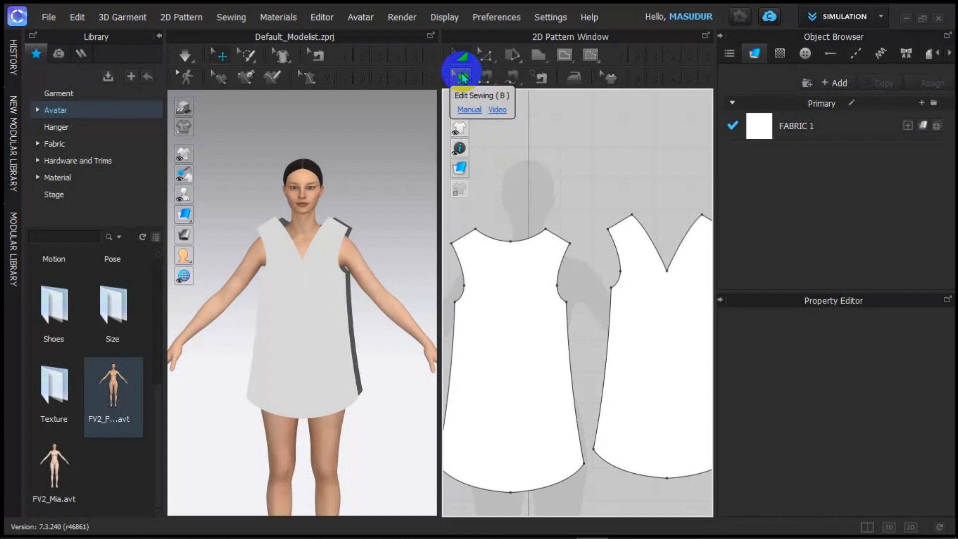
{"action": "left_click", "coordinate": [493, 79]}
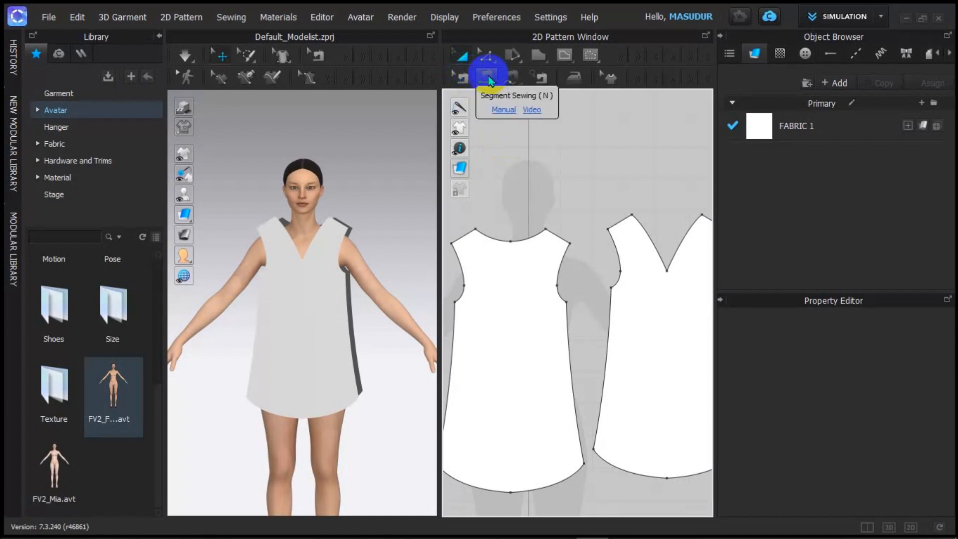
{"action": "left_click", "coordinate": [508, 84]}
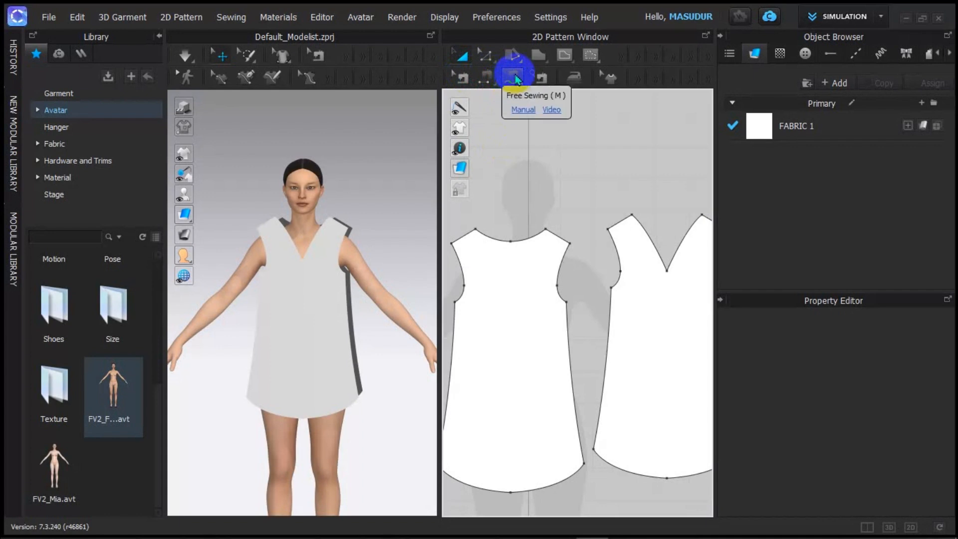
{"action": "scroll", "coordinate": [577, 176], "scroll_direction": "down", "scroll_amount": 4}
{"action": "scroll", "coordinate": [578, 179], "scroll_direction": "up", "scroll_amount": 3}
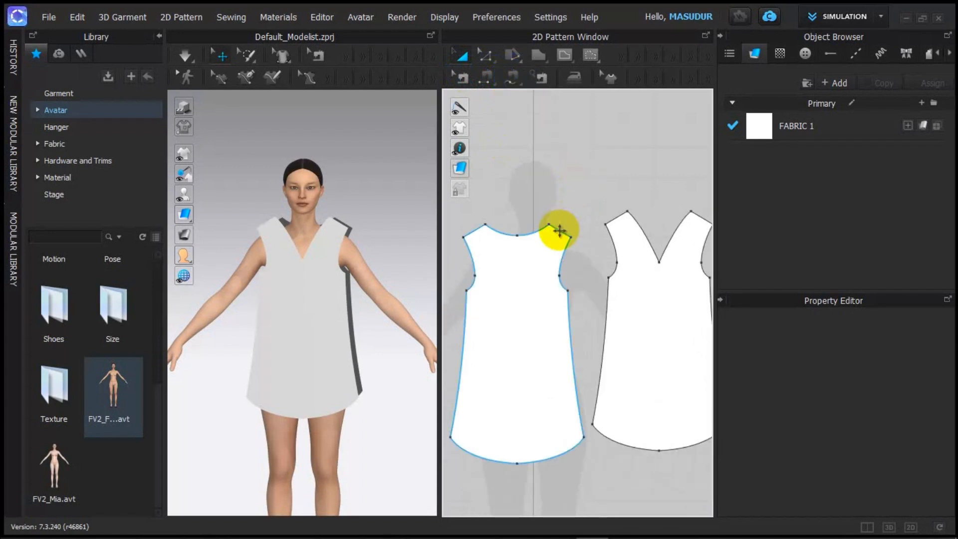
Step: Use Segment Sewing to join the front shoulder edge to the back shoulder edge
{"action": "left_click", "coordinate": [488, 79]}
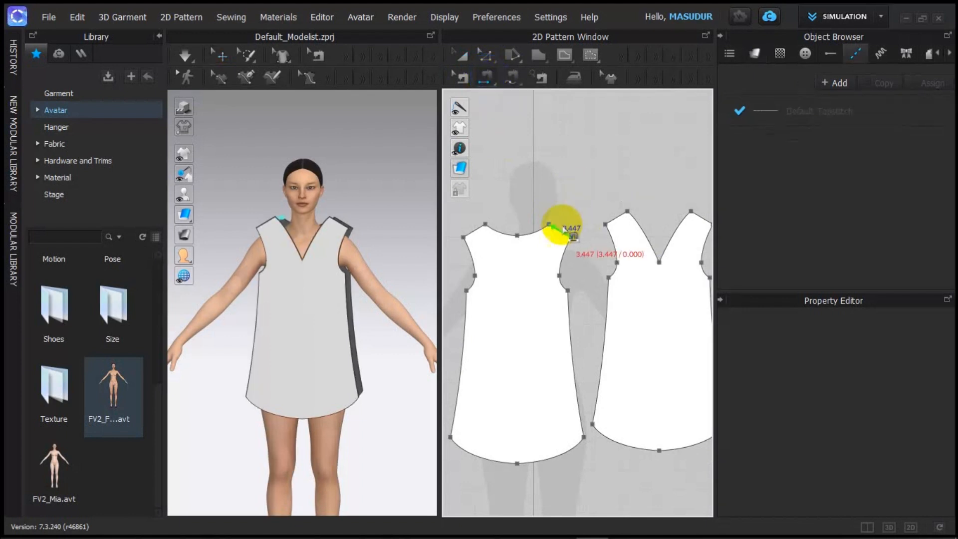
{"action": "left_click", "coordinate": [554, 228]}
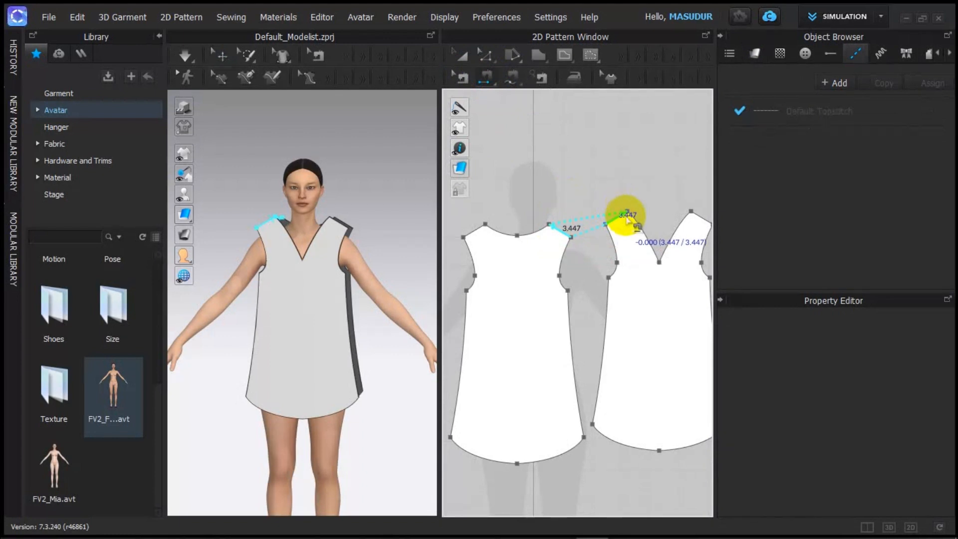
{"action": "left_click", "coordinate": [627, 220]}
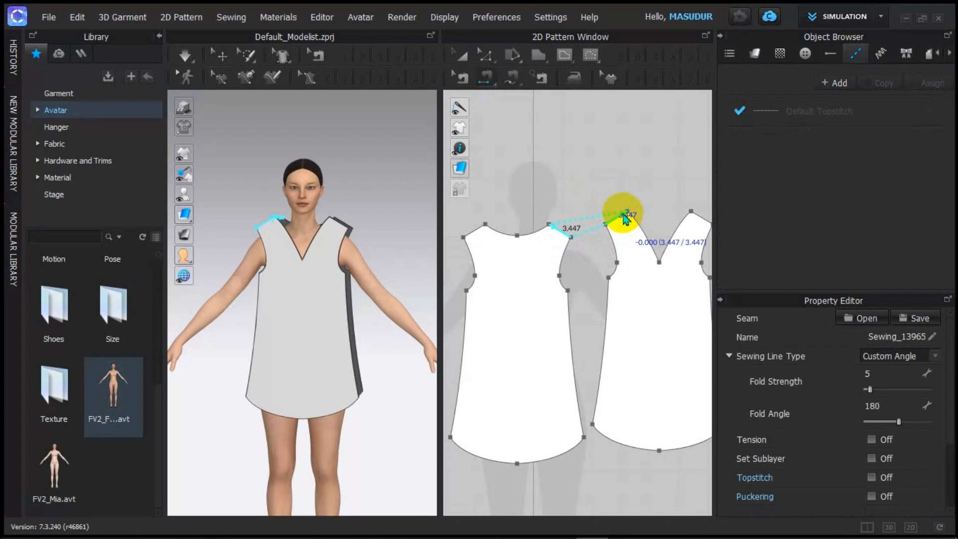
{"action": "scroll", "coordinate": [624, 219], "scroll_direction": "up", "scroll_amount": 8}
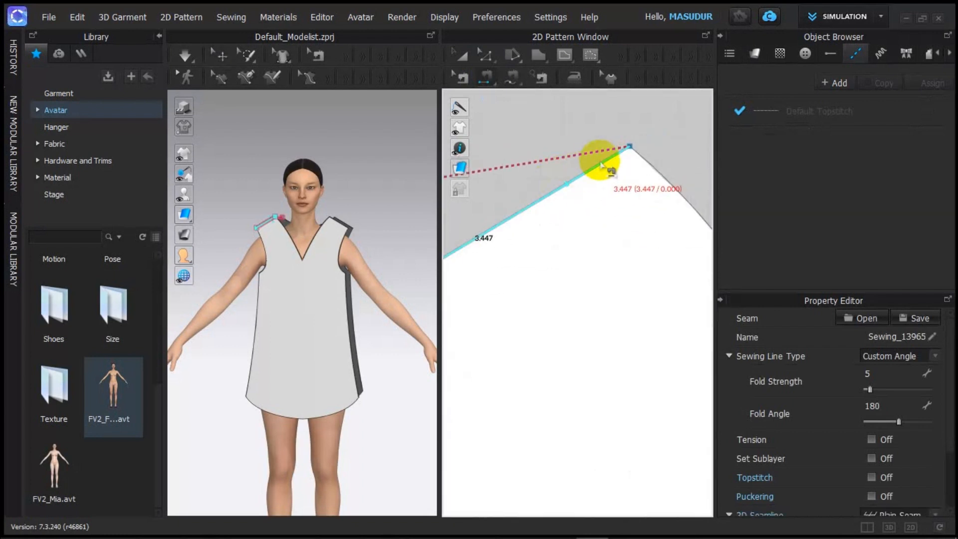
{"action": "scroll", "coordinate": [609, 166], "scroll_direction": "down", "scroll_amount": 8}
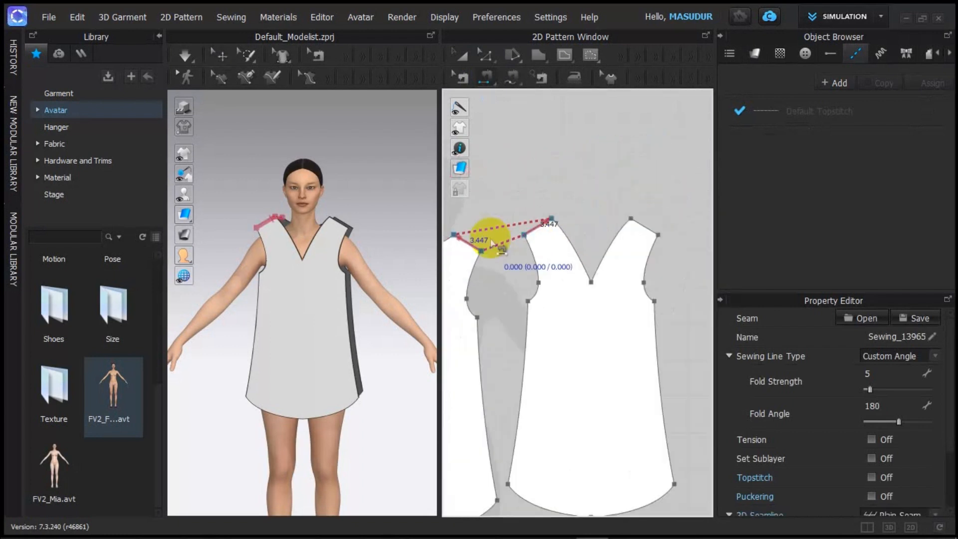
{"action": "scroll", "coordinate": [560, 239], "scroll_direction": "up", "scroll_amount": 8}
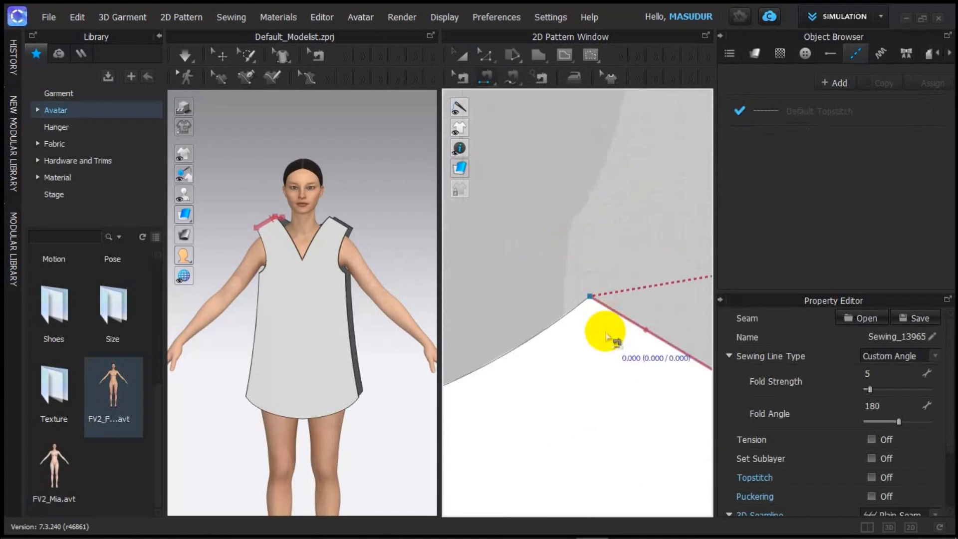
{"action": "scroll", "coordinate": [613, 310], "scroll_direction": "down", "scroll_amount": 8}
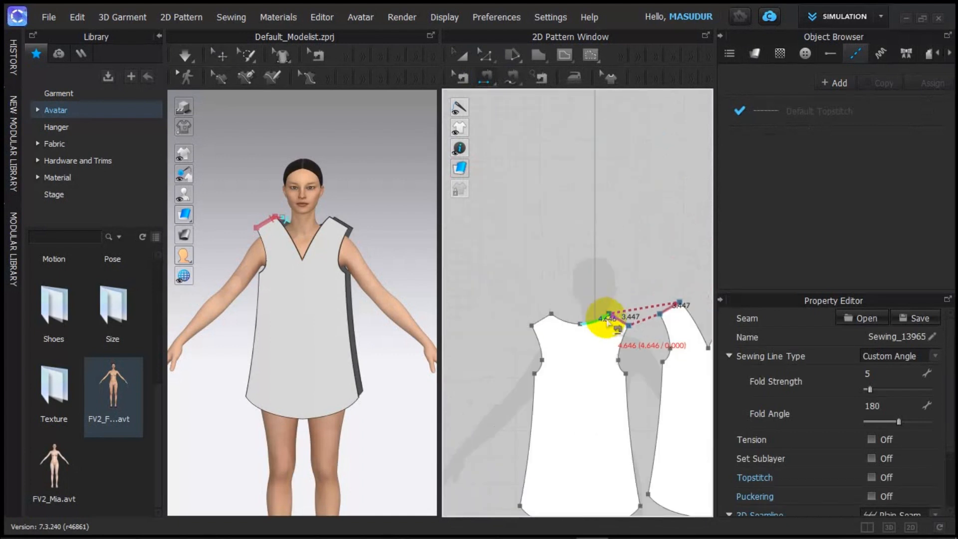
{"action": "scroll", "coordinate": [508, 224], "scroll_direction": "up", "scroll_amount": 4}
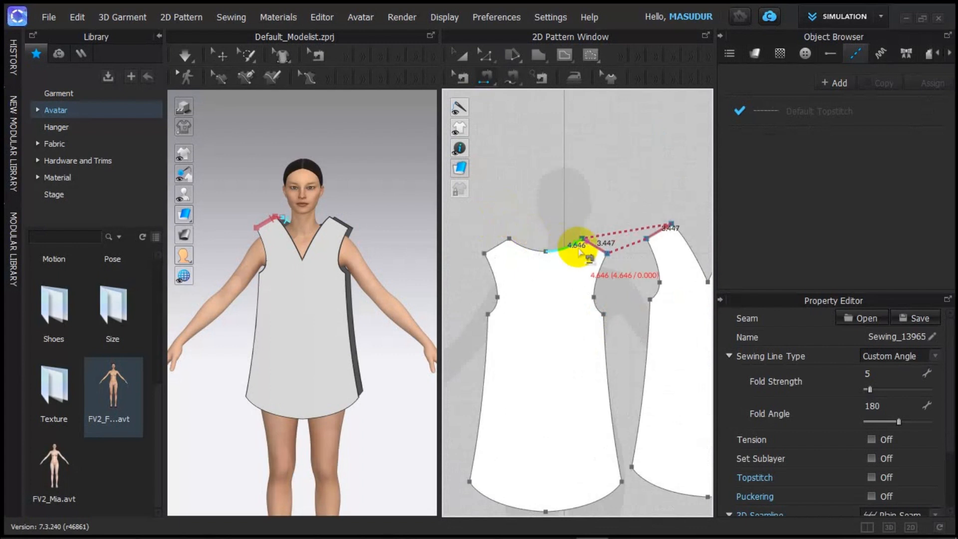
{"action": "scroll", "coordinate": [577, 250], "scroll_direction": "down", "scroll_amount": 2}
Step: Shift toward the other shoulder, orbit the avatar, and switch to the 2D-only pattern view
{"action": "middle_click_drag", "start_coordinate": [567, 254], "coordinate": [519, 215]}
{"action": "scroll", "coordinate": [647, 203], "scroll_direction": "up", "scroll_amount": 5}
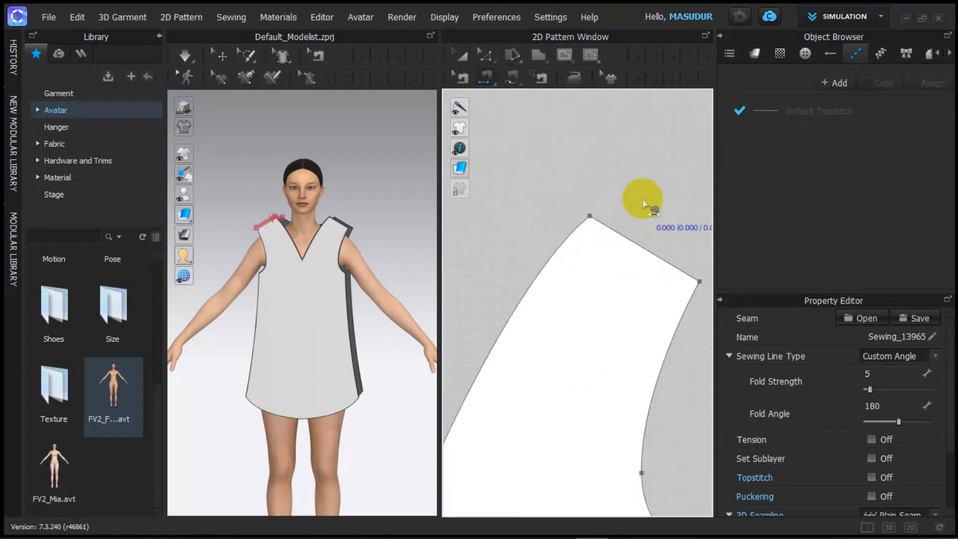
{"action": "scroll", "coordinate": [613, 224], "scroll_direction": "up", "scroll_amount": 4}
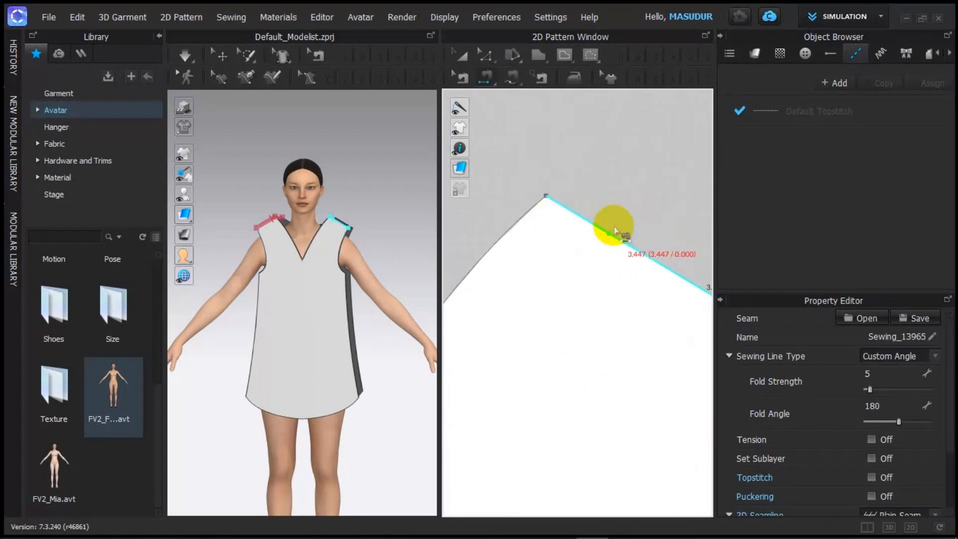
{"action": "scroll", "coordinate": [588, 246], "scroll_direction": "down", "scroll_amount": 2}
{"action": "scroll", "coordinate": [601, 246], "scroll_direction": "up", "scroll_amount": 1}
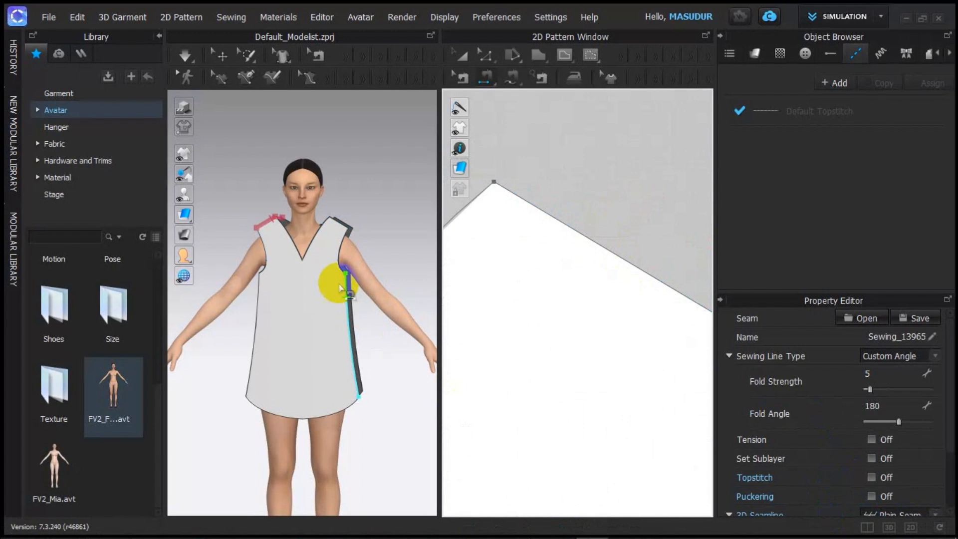
{"action": "right_click_drag", "start_coordinate": [231, 265], "coordinate": [300, 278]}
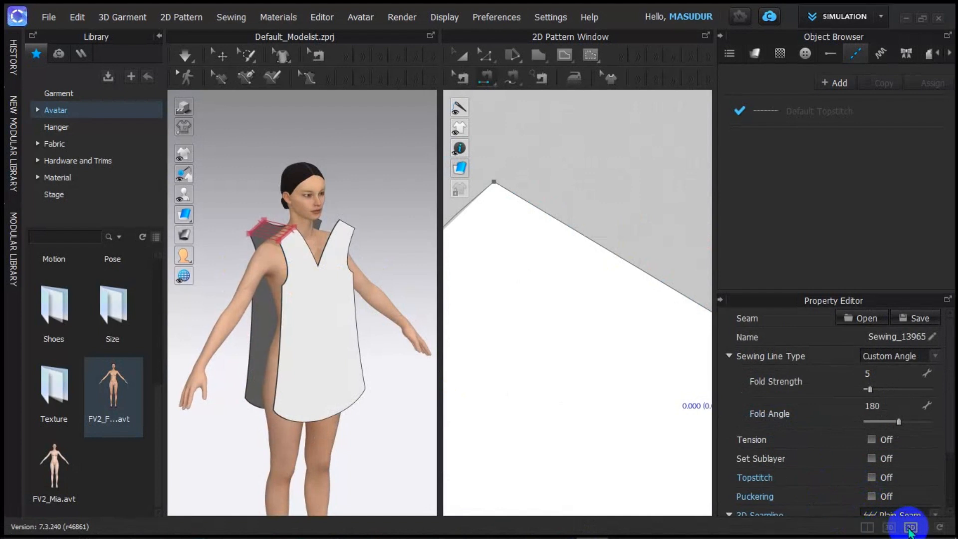
{"action": "left_click", "coordinate": [910, 527]}
Step: Sew the front piece's other shoulder to the back piece's matching shoulder (3.447)
{"action": "scroll", "coordinate": [483, 256], "scroll_direction": "down", "scroll_amount": 8}
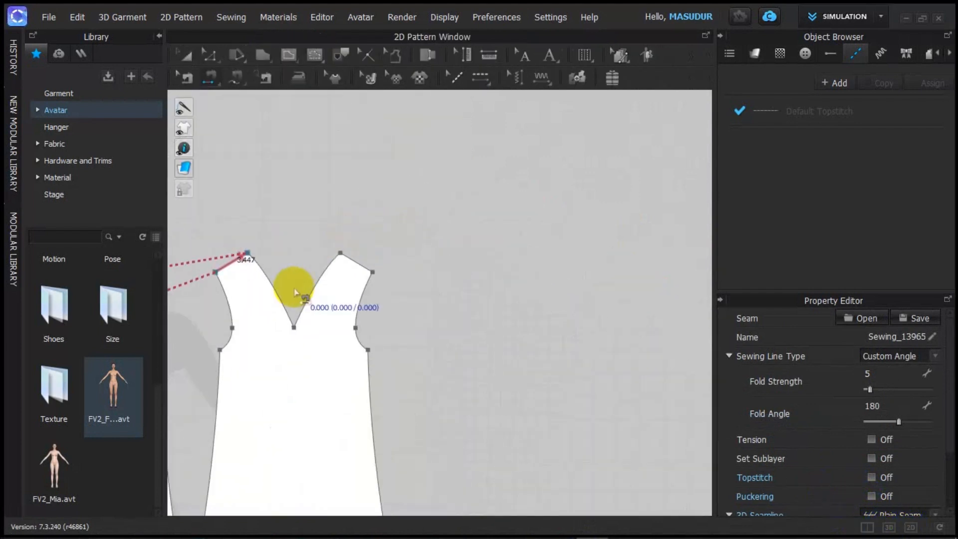
{"action": "scroll", "coordinate": [294, 288], "scroll_direction": "down", "scroll_amount": 3}
{"action": "scroll", "coordinate": [260, 301], "scroll_direction": "up", "scroll_amount": 9}
{"action": "middle_click_drag", "start_coordinate": [262, 304], "coordinate": [502, 295]}
{"action": "scroll", "coordinate": [361, 301], "scroll_direction": "down", "scroll_amount": 8}
{"action": "left_click", "coordinate": [383, 302]}
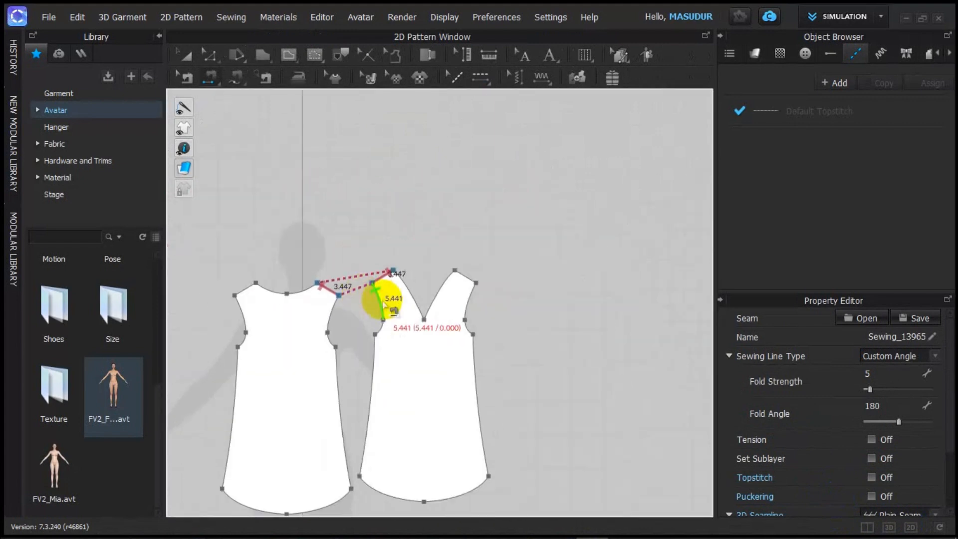
{"action": "scroll", "coordinate": [391, 306], "scroll_direction": "up", "scroll_amount": 4}
{"action": "scroll", "coordinate": [484, 271], "scroll_direction": "down", "scroll_amount": 5}
{"action": "scroll", "coordinate": [581, 249], "scroll_direction": "up", "scroll_amount": 1}
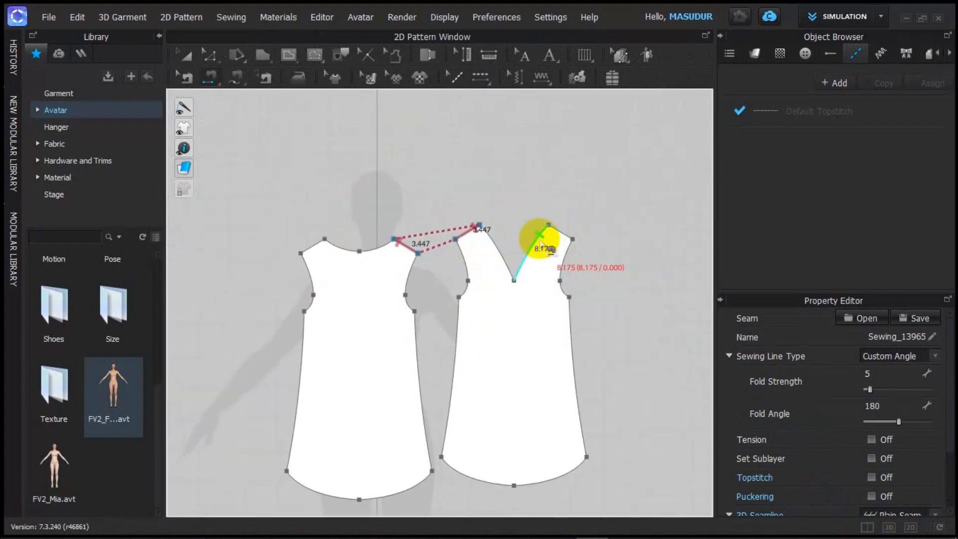
{"action": "scroll", "coordinate": [374, 246], "scroll_direction": "up", "scroll_amount": 1}
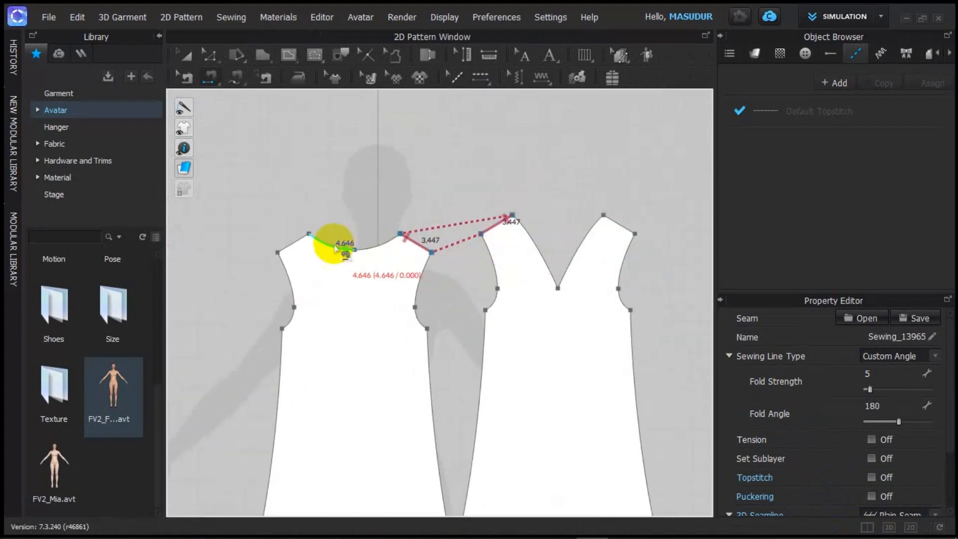
{"action": "left_click", "coordinate": [302, 237]}
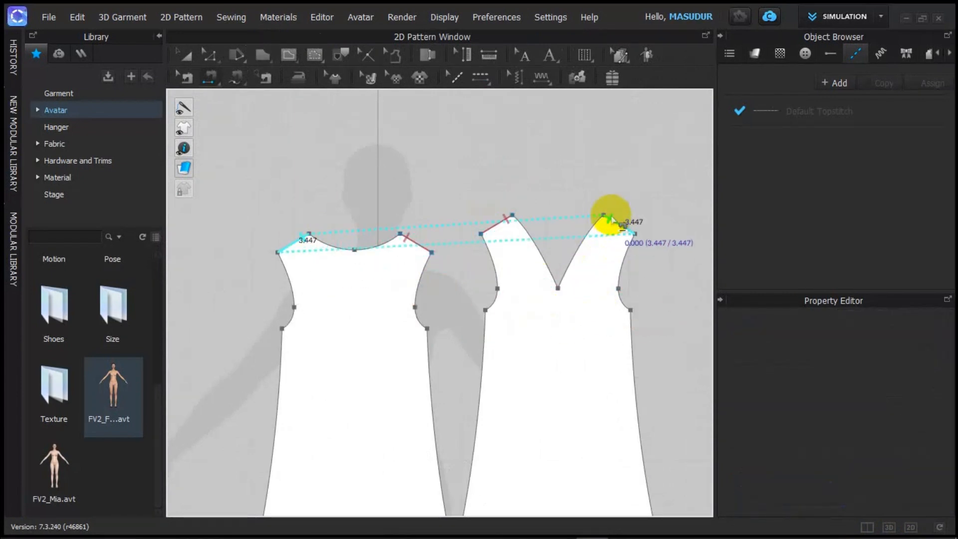
{"action": "scroll", "coordinate": [610, 213], "scroll_direction": "up", "scroll_amount": 3}
{"action": "scroll", "coordinate": [609, 210], "scroll_direction": "up", "scroll_amount": 2}
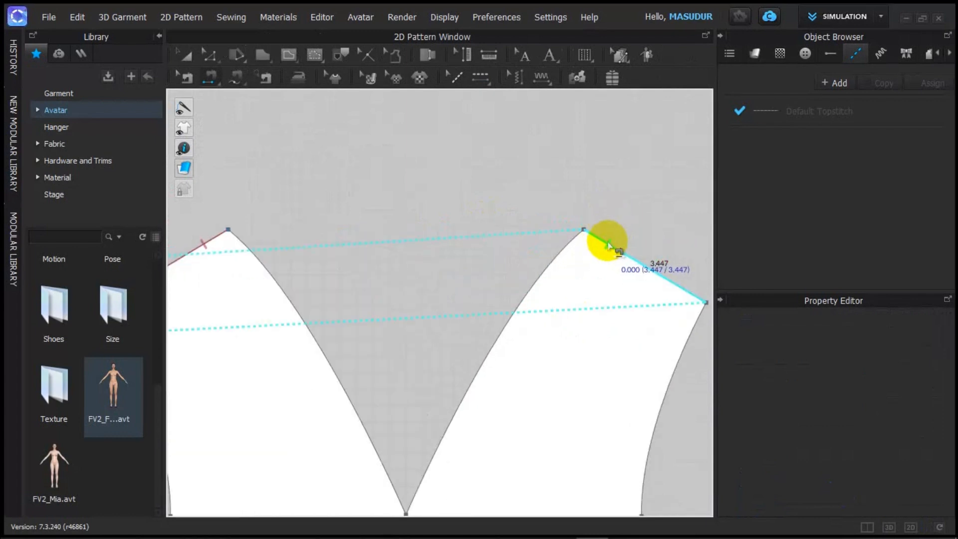
{"action": "left_click", "coordinate": [608, 245]}
Step: Show the sewn dress in the 3D-only window from an angled close-up
{"action": "scroll", "coordinate": [530, 346], "scroll_direction": "down", "scroll_amount": 5}
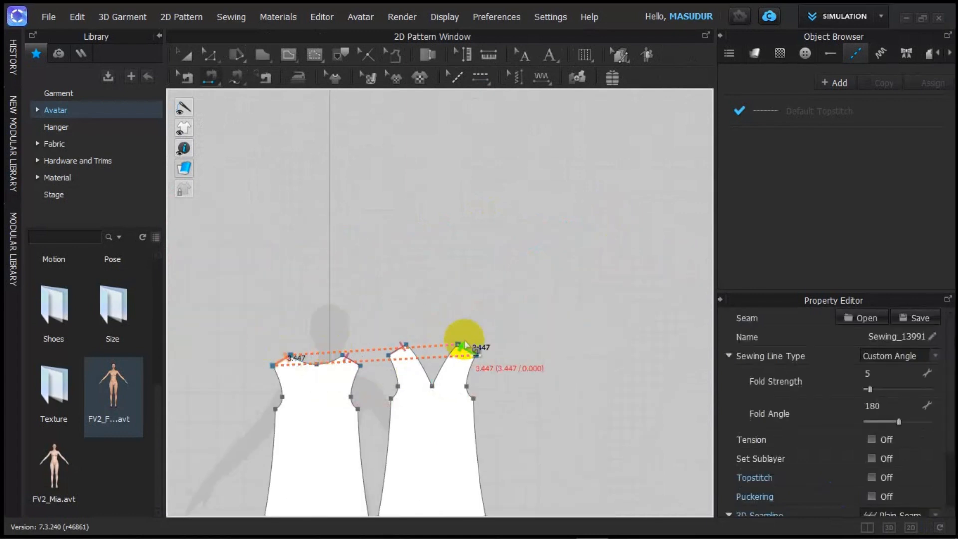
{"action": "scroll", "coordinate": [375, 418], "scroll_direction": "up", "scroll_amount": 4}
{"action": "scroll", "coordinate": [389, 418], "scroll_direction": "down", "scroll_amount": 2}
{"action": "middle_click_drag", "start_coordinate": [391, 417], "coordinate": [488, 229]}
{"action": "scroll", "coordinate": [488, 230], "scroll_direction": "up", "scroll_amount": 1}
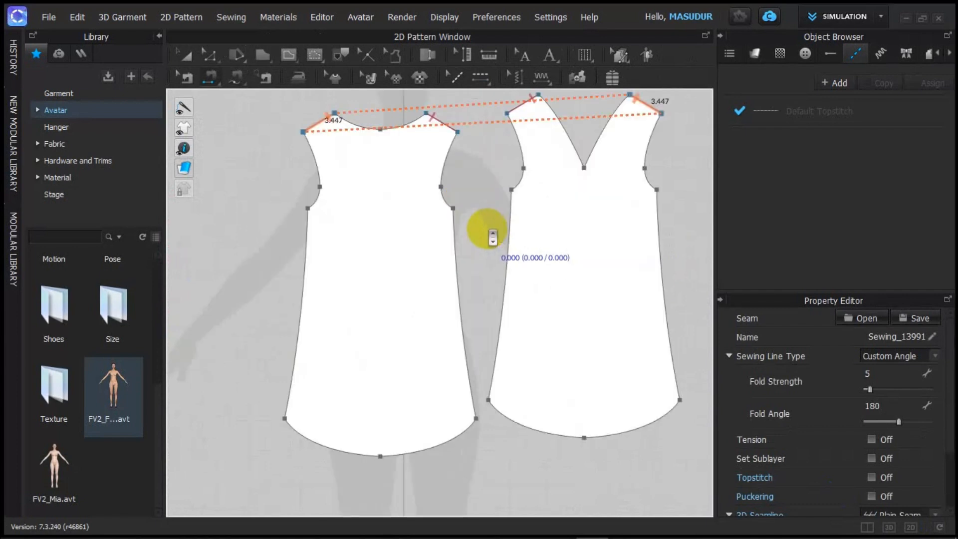
{"action": "scroll", "coordinate": [489, 232], "scroll_direction": "down", "scroll_amount": 4}
{"action": "scroll", "coordinate": [491, 259], "scroll_direction": "up", "scroll_amount": 2}
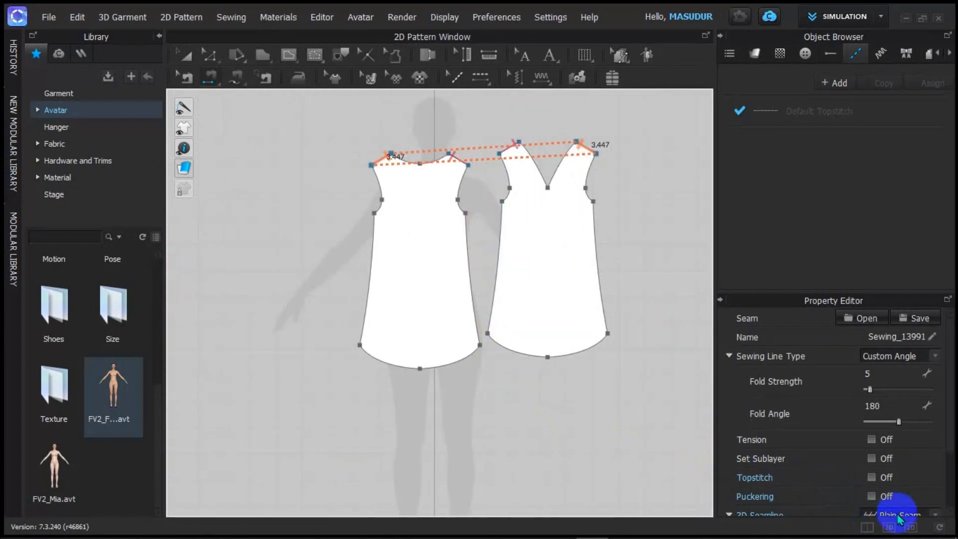
{"action": "left_click", "coordinate": [889, 527]}
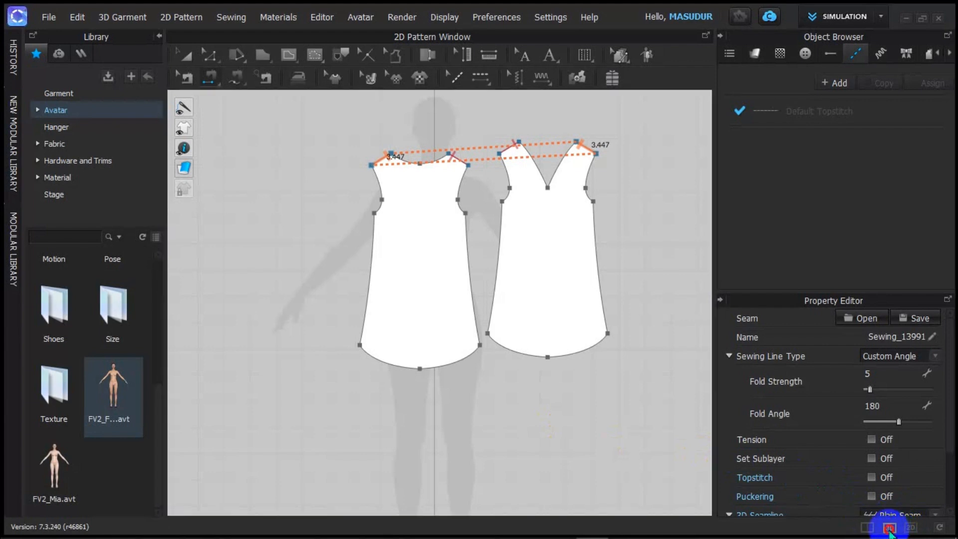
{"action": "right_click_drag", "start_coordinate": [445, 380], "coordinate": [504, 220]}
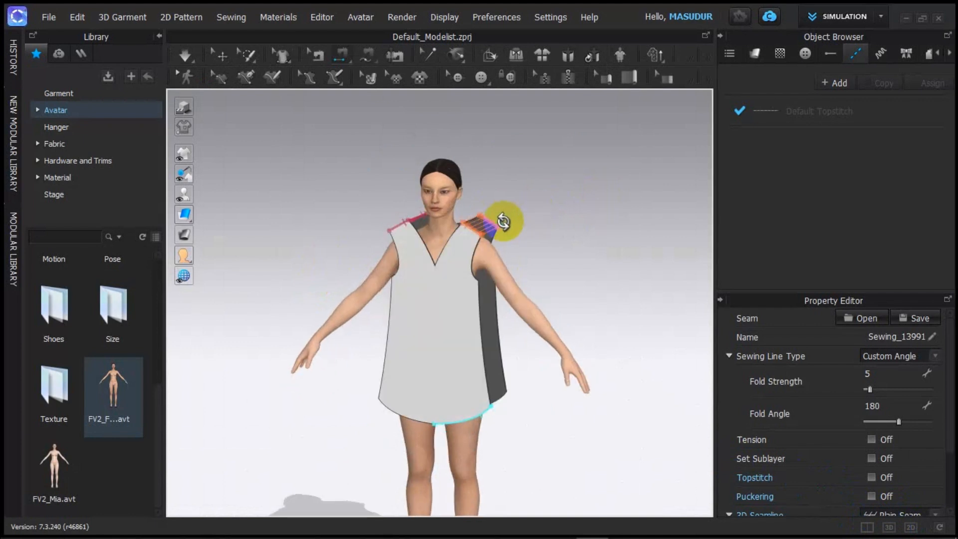
Step: In the 2D view, sew the first side seam joining the back and front side edges
{"action": "left_click", "coordinate": [909, 528]}
{"action": "scroll", "coordinate": [538, 339], "scroll_direction": "up", "scroll_amount": 6}
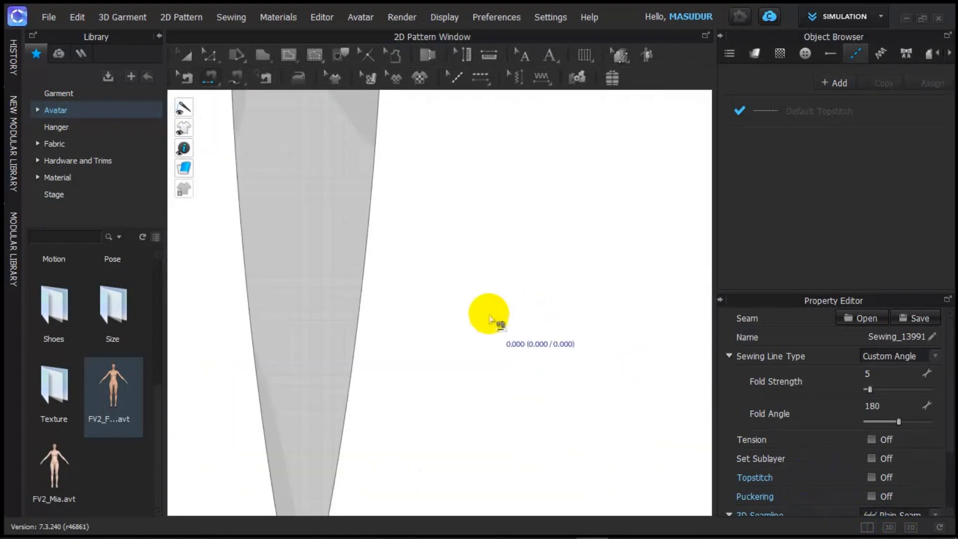
{"action": "scroll", "coordinate": [489, 322], "scroll_direction": "down", "scroll_amount": 5}
{"action": "scroll", "coordinate": [486, 332], "scroll_direction": "up", "scroll_amount": 4}
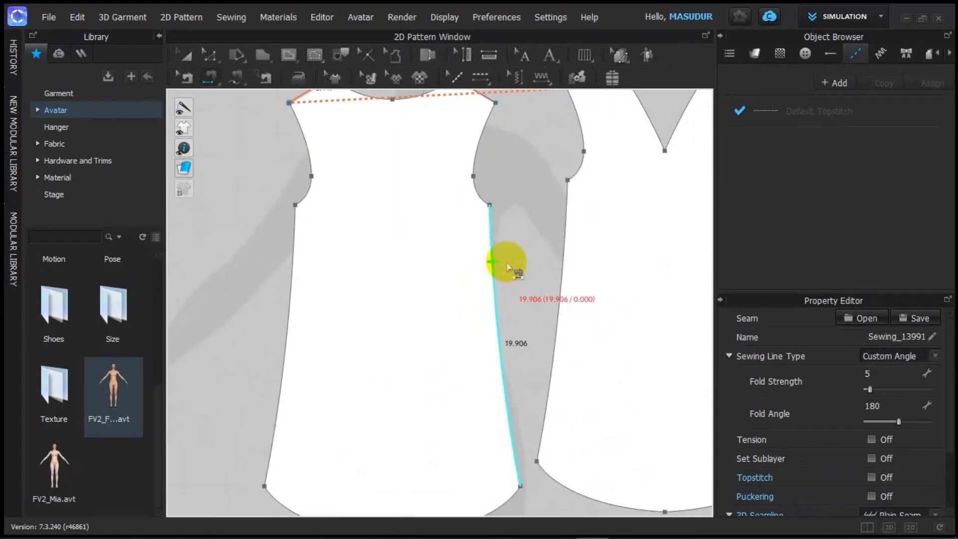
{"action": "left_click", "coordinate": [493, 258]}
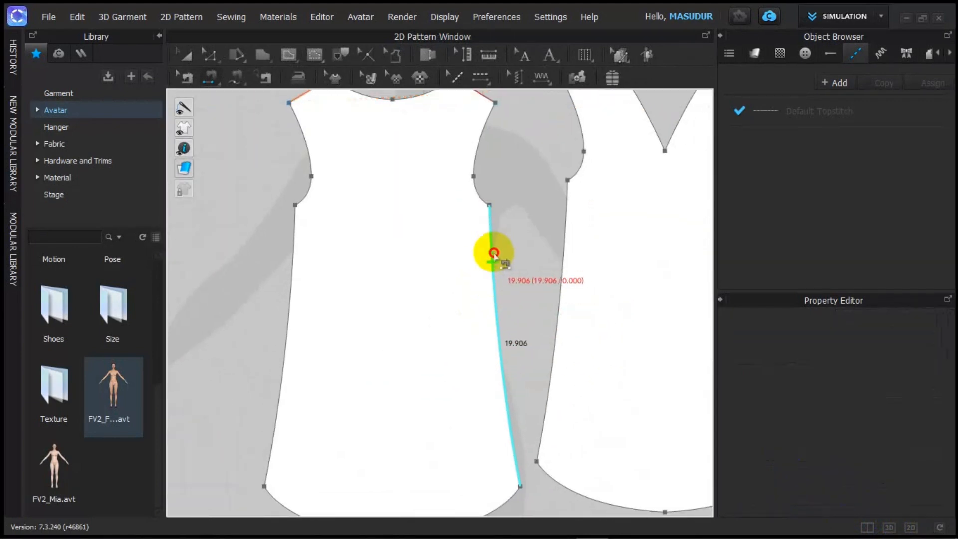
{"action": "left_click", "coordinate": [564, 240]}
{"action": "scroll", "coordinate": [551, 374], "scroll_direction": "down", "scroll_amount": 4}
{"action": "scroll", "coordinate": [637, 335], "scroll_direction": "up", "scroll_amount": 2}
Step: Sew the second side seam from front to back piece, then return to the split 3D/2D layout
{"action": "scroll", "coordinate": [655, 329], "scroll_direction": "down", "scroll_amount": 3}
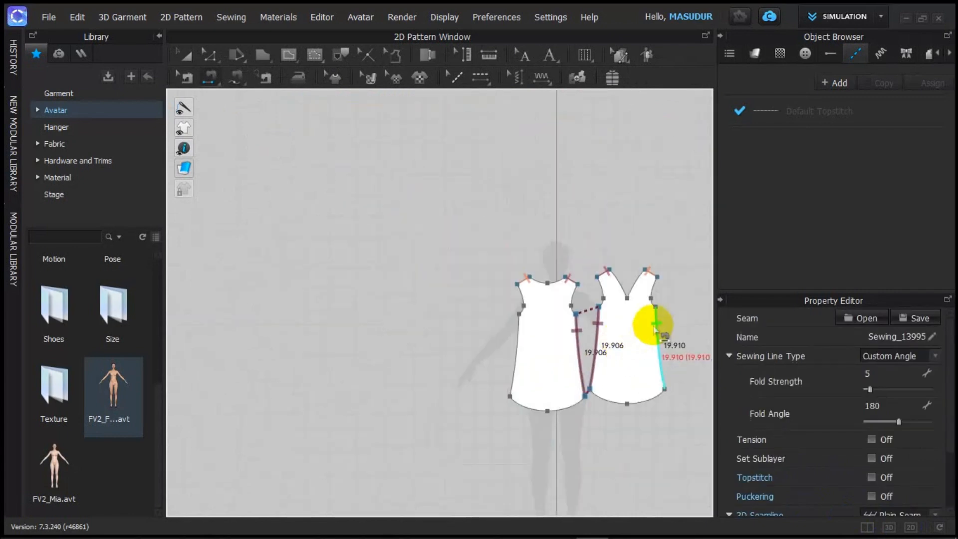
{"action": "left_click", "coordinate": [658, 324]}
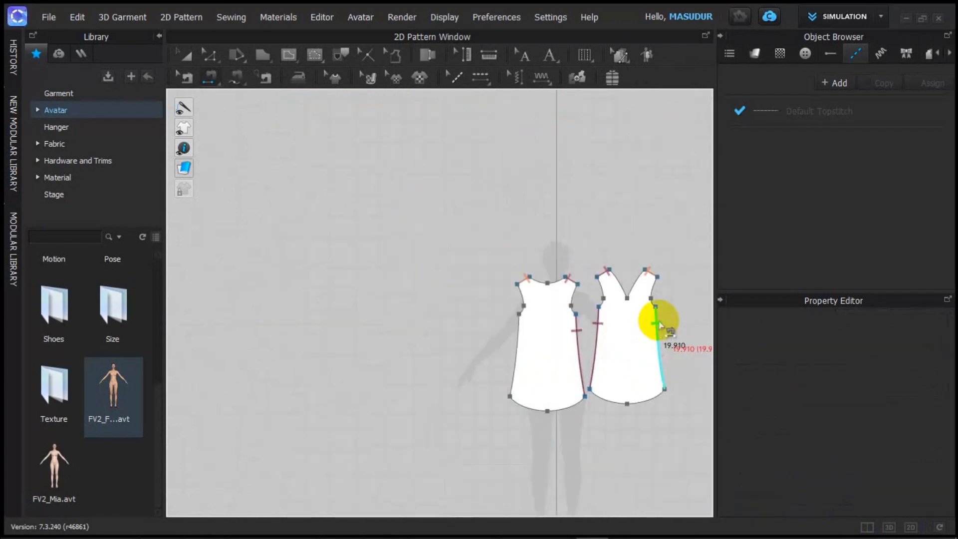
{"action": "left_click", "coordinate": [515, 332]}
{"action": "scroll", "coordinate": [566, 225], "scroll_direction": "down", "scroll_amount": 2}
{"action": "scroll", "coordinate": [620, 310], "scroll_direction": "up", "scroll_amount": 5}
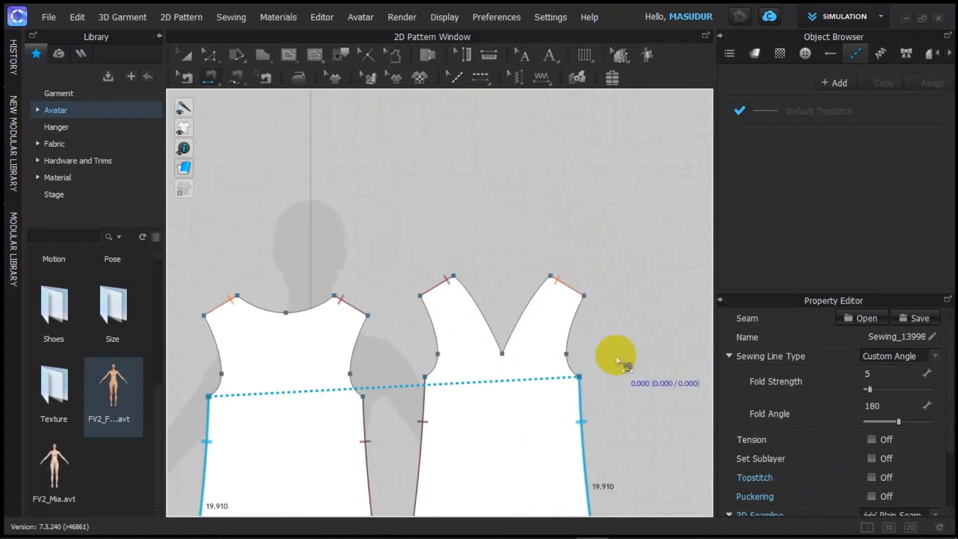
{"action": "scroll", "coordinate": [611, 369], "scroll_direction": "down", "scroll_amount": 3}
{"action": "scroll", "coordinate": [620, 261], "scroll_direction": "up", "scroll_amount": 2}
{"action": "scroll", "coordinate": [616, 264], "scroll_direction": "down", "scroll_amount": 3}
{"action": "scroll", "coordinate": [612, 279], "scroll_direction": "up", "scroll_amount": 4}
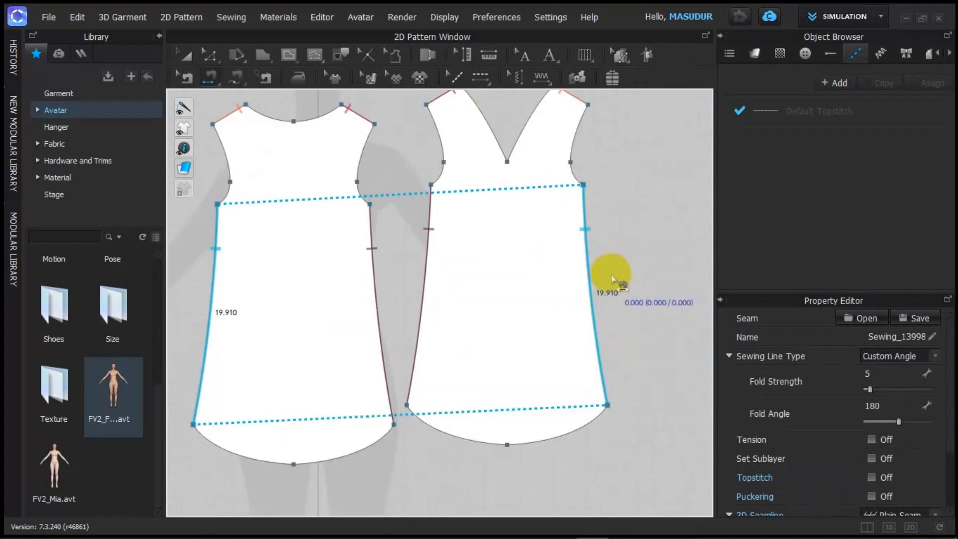
{"action": "scroll", "coordinate": [641, 360], "scroll_direction": "down", "scroll_amount": 3}
{"action": "scroll", "coordinate": [653, 373], "scroll_direction": "up", "scroll_amount": 2}
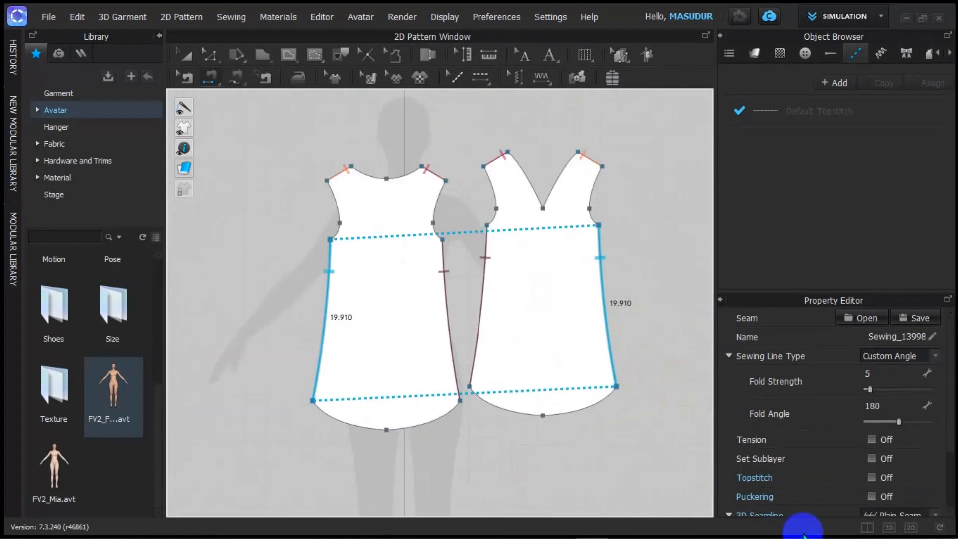
{"action": "left_click", "coordinate": [867, 527]}
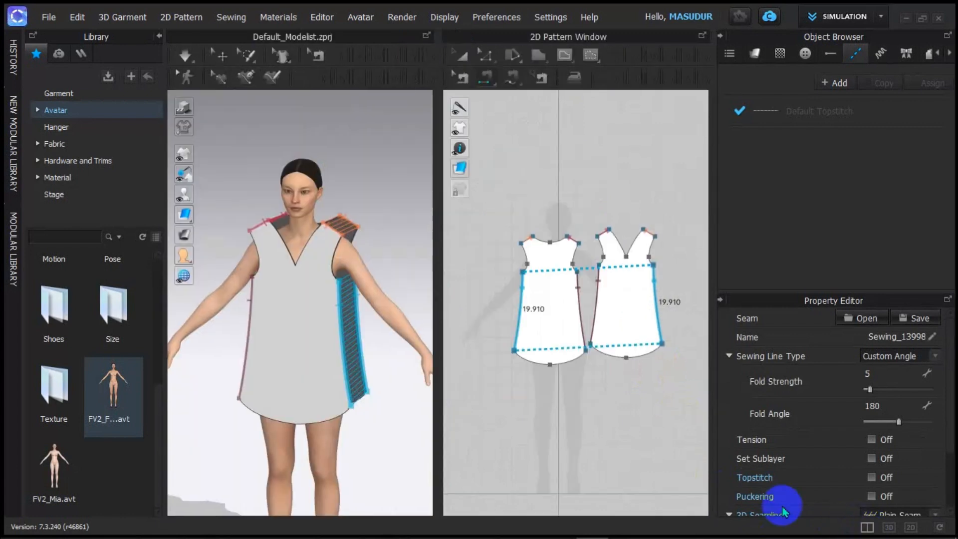
Step: Check the Normal/Fitting simulation modes and run the simulation to drape the sewn dress
{"action": "right_click_drag", "start_coordinate": [418, 379], "coordinate": [342, 229]}
{"action": "left_click", "coordinate": [186, 78]}
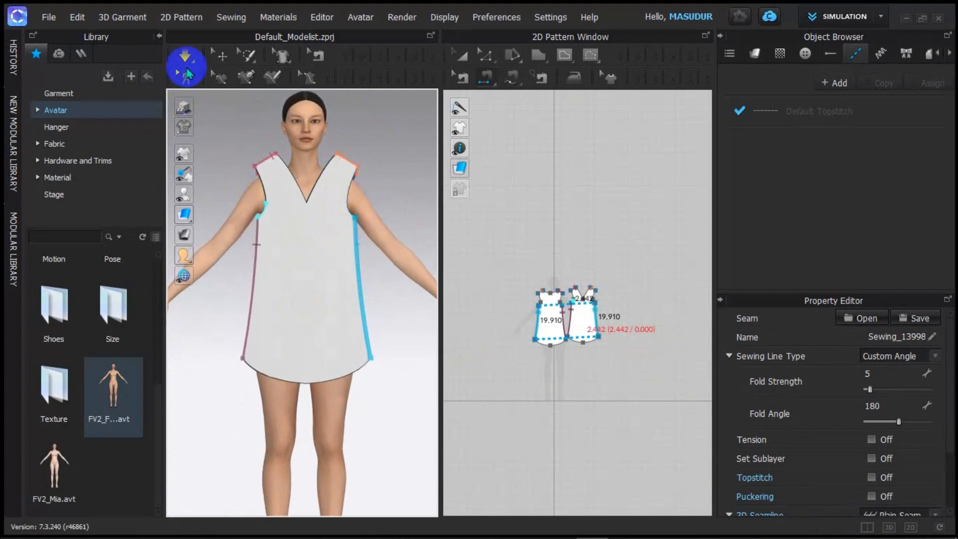
{"action": "left_click", "coordinate": [189, 60]}
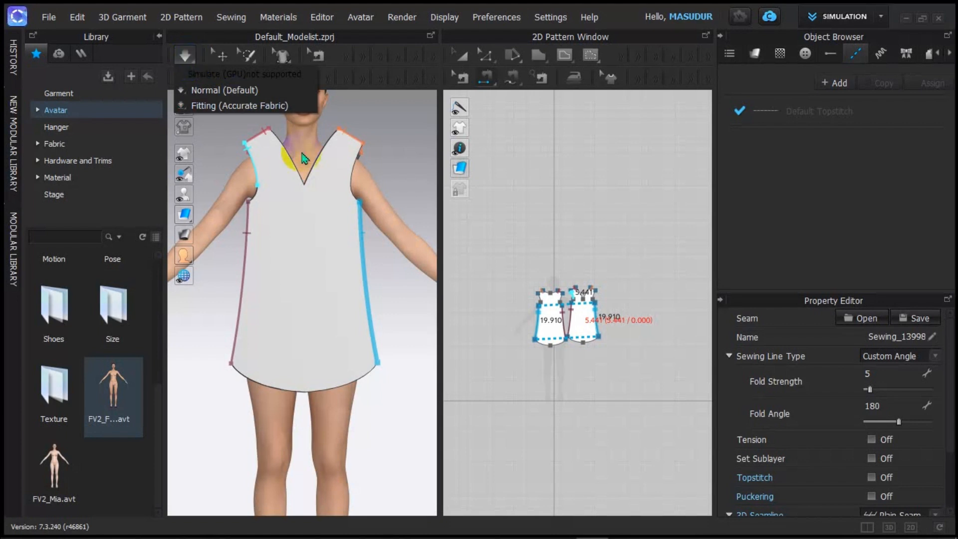
{"action": "left_click", "coordinate": [412, 156]}
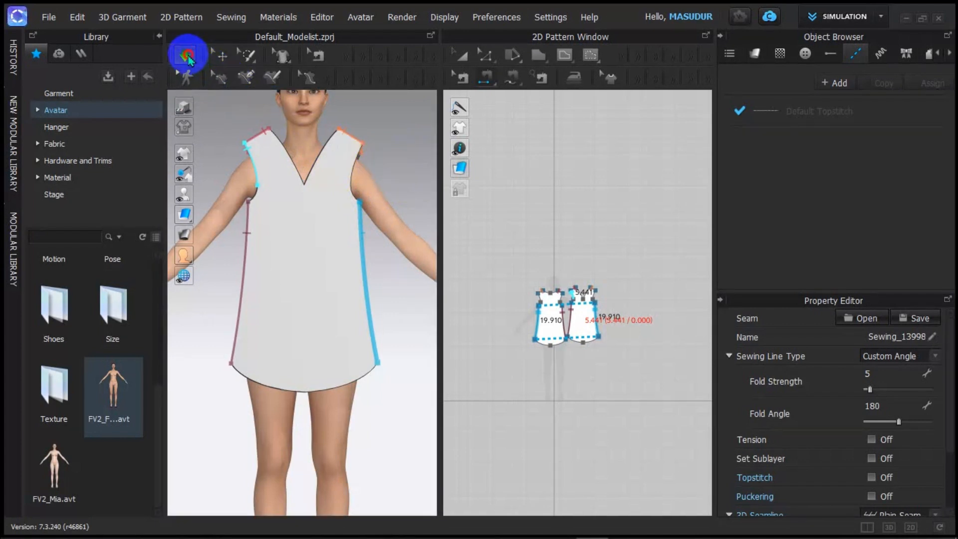
{"action": "left_click", "coordinate": [189, 58]}
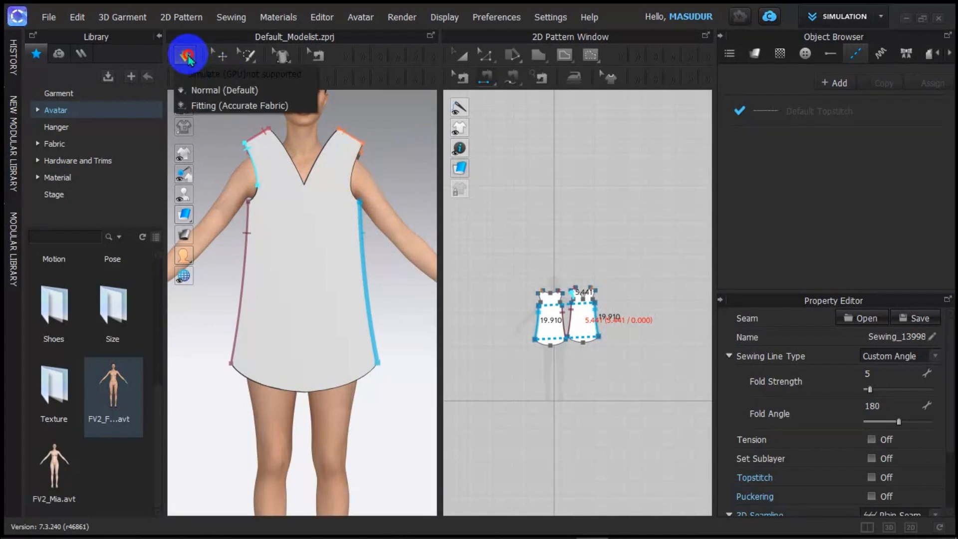
{"action": "left_click", "coordinate": [187, 58]}
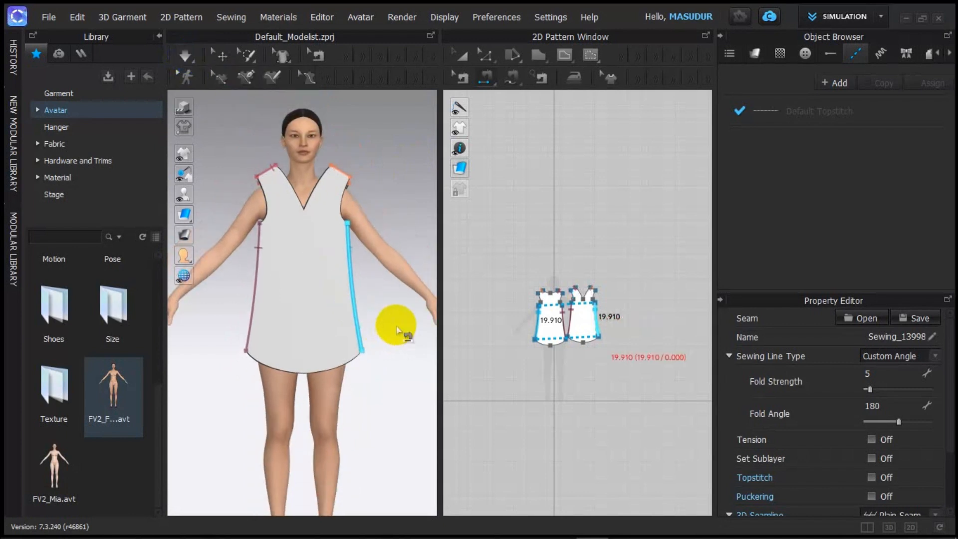
{"action": "right_click_drag", "start_coordinate": [391, 324], "coordinate": [299, 213]}
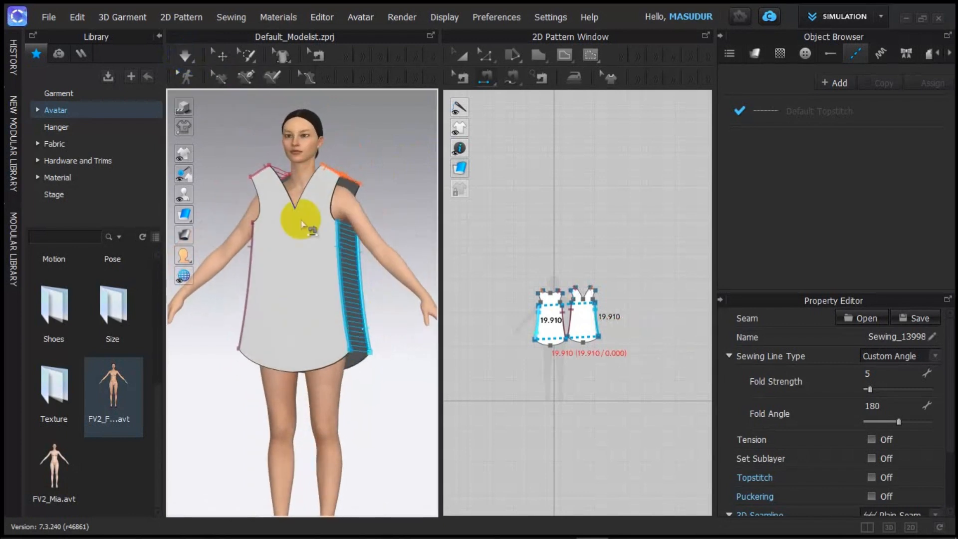
{"action": "left_click", "coordinate": [175, 61]}
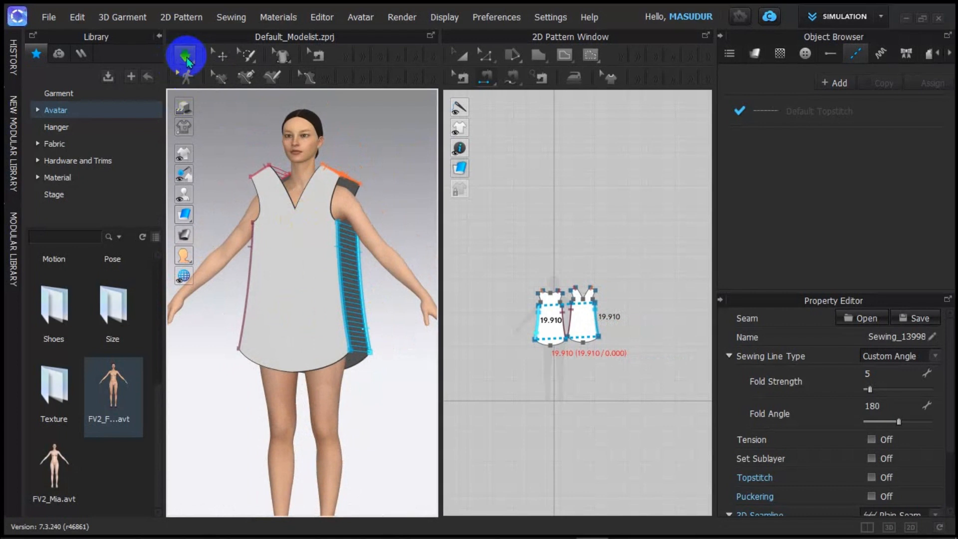
Step: Simulate the dress onto the avatar, then reset the front piece and re-arrange it on Body_Front_Waist
{"action": "left_click", "coordinate": [185, 56]}
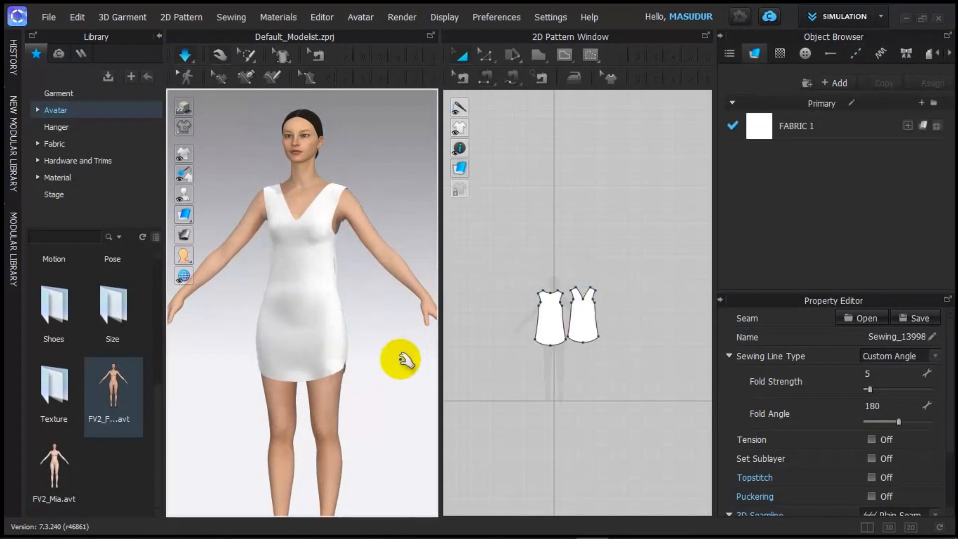
{"action": "right_click_drag", "start_coordinate": [393, 340], "coordinate": [197, 312]}
{"action": "right_click", "coordinate": [308, 314]}
{"action": "left_click", "coordinate": [331, 314]}
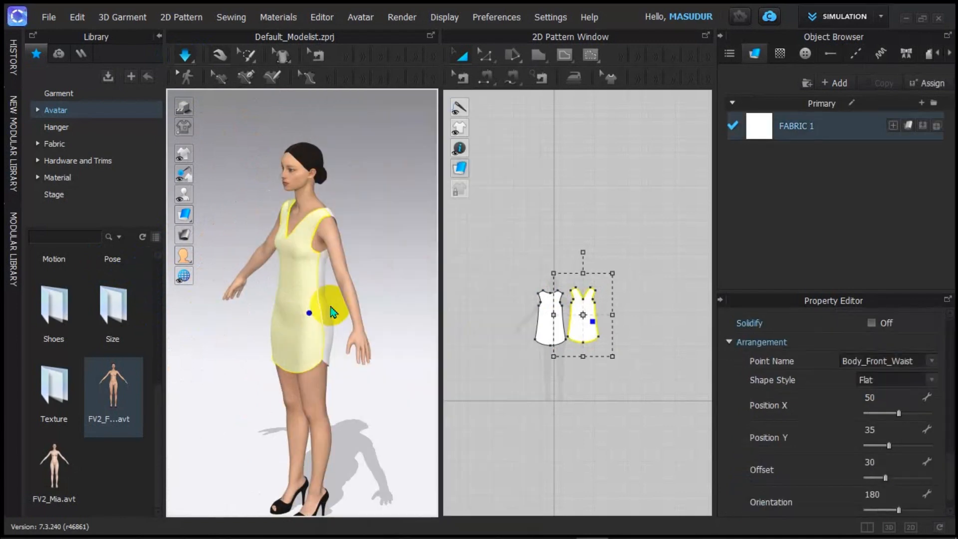
{"action": "left_click", "coordinate": [247, 316]}
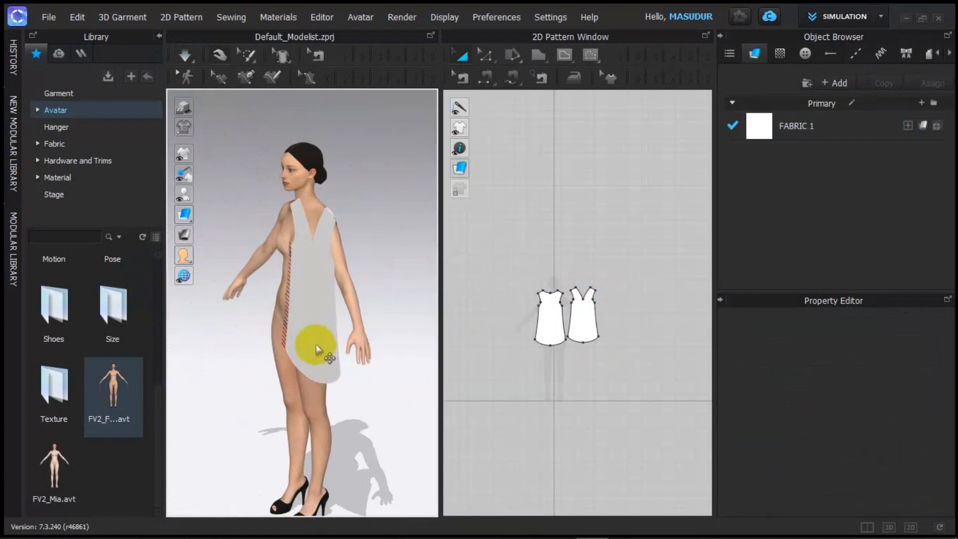
{"action": "left_click_drag", "start_coordinate": [316, 349], "coordinate": [317, 338]}
{"action": "mouse_move", "coordinate": [274, 338]}
{"action": "right_mouse_down"}
{"action": "mouse_move", "coordinate": [435, 293]}
{"action": "mouse_move", "coordinate": [336, 321]}
{"action": "right_mouse_up"}
{"action": "scroll", "coordinate": [359, 325], "scroll_direction": "up", "scroll_amount": 3}
Step: Switch to the 3D-only view and orbit around the avatar to check the dress fit
{"action": "left_click", "coordinate": [888, 527]}
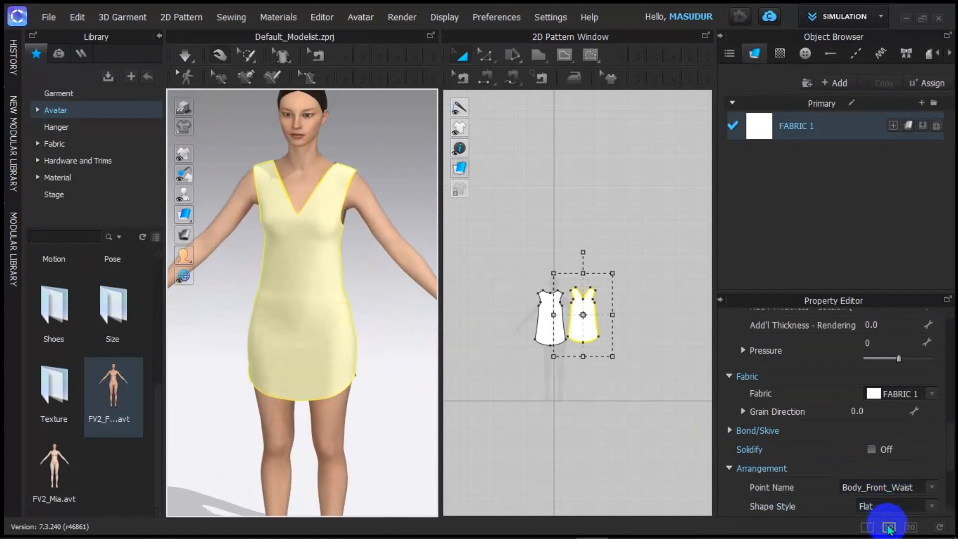
{"action": "scroll", "coordinate": [416, 262], "scroll_direction": "down", "scroll_amount": 1}
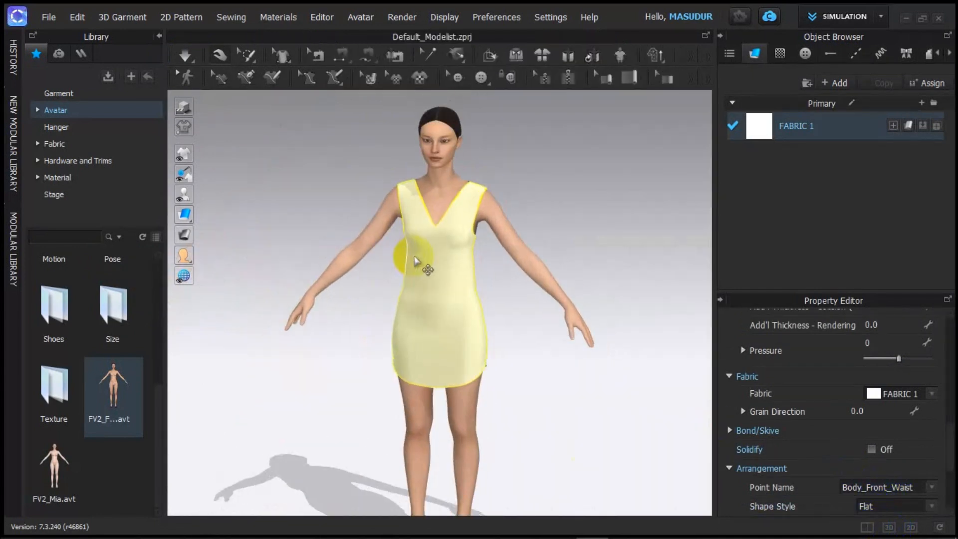
{"action": "scroll", "coordinate": [453, 254], "scroll_direction": "up", "scroll_amount": 5}
{"action": "scroll", "coordinate": [585, 251], "scroll_direction": "down", "scroll_amount": 2}
{"action": "right_click_drag", "start_coordinate": [585, 251], "coordinate": [610, 248]}
{"action": "scroll", "coordinate": [524, 310], "scroll_direction": "down", "scroll_amount": 2}
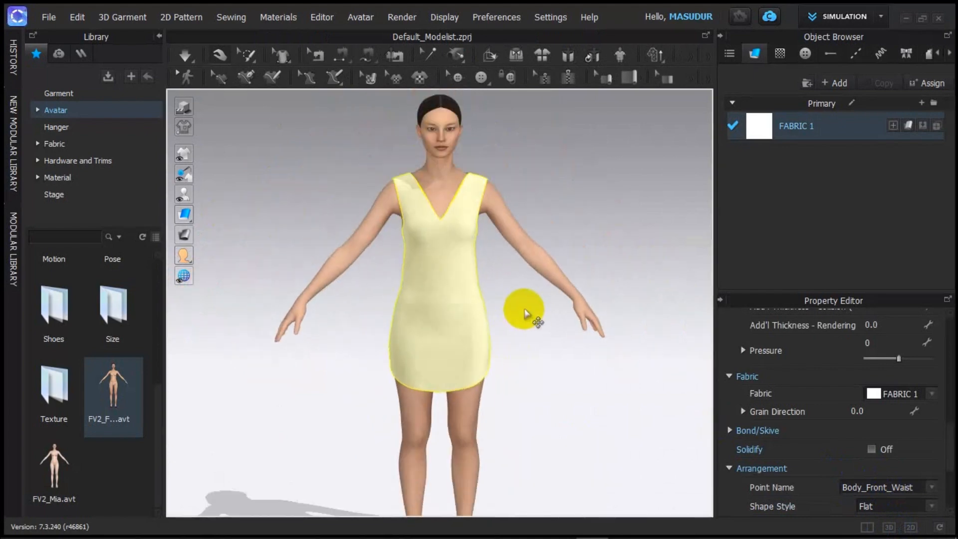
{"action": "scroll", "coordinate": [526, 310], "scroll_direction": "up", "scroll_amount": 3}
{"action": "scroll", "coordinate": [530, 281], "scroll_direction": "down", "scroll_amount": 1}
{"action": "scroll", "coordinate": [526, 280], "scroll_direction": "down", "scroll_amount": 2}
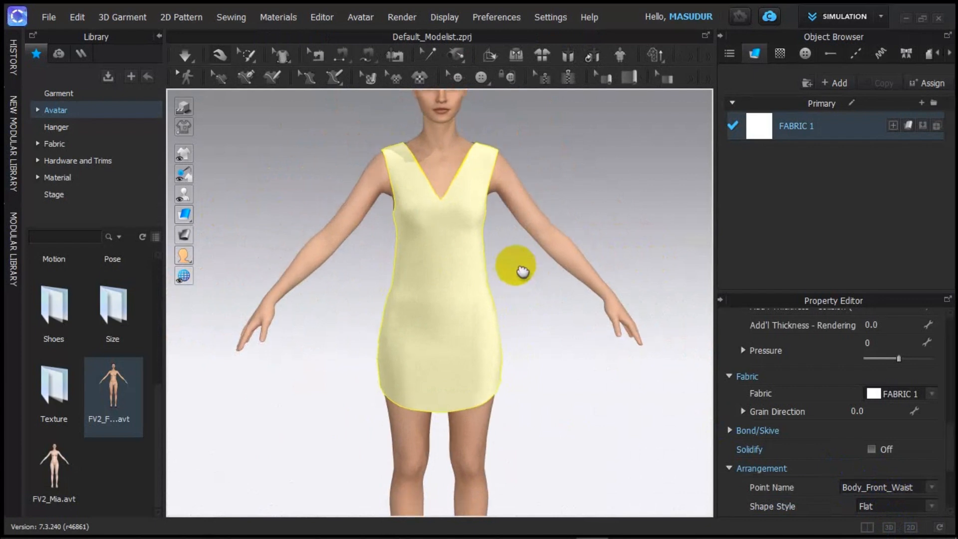
{"action": "scroll", "coordinate": [518, 299], "scroll_direction": "up", "scroll_amount": 3}
{"action": "left_click", "coordinate": [525, 308]}
{"action": "scroll", "coordinate": [547, 300], "scroll_direction": "down", "scroll_amount": 2}
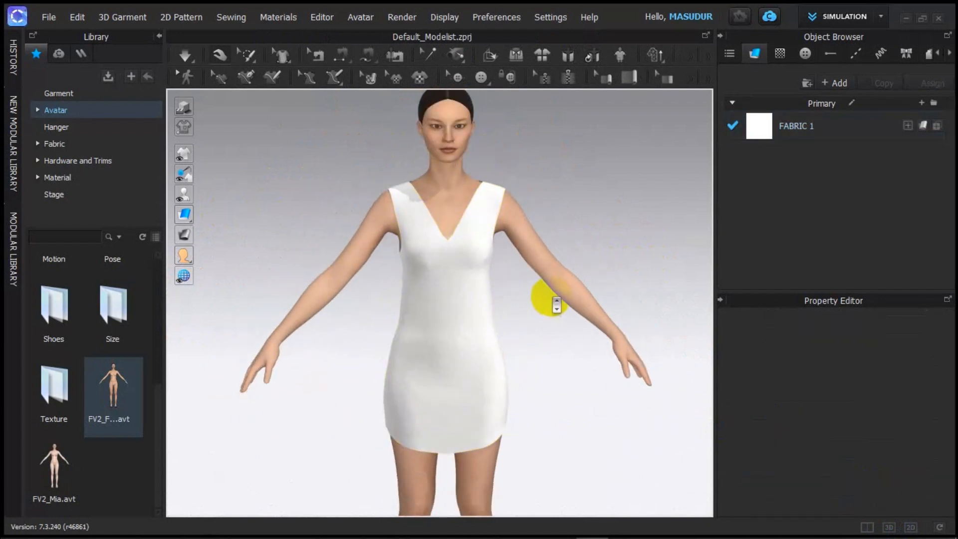
{"action": "scroll", "coordinate": [551, 299], "scroll_direction": "up", "scroll_amount": 2}
{"action": "middle_click_drag", "start_coordinate": [551, 299], "coordinate": [521, 307]}
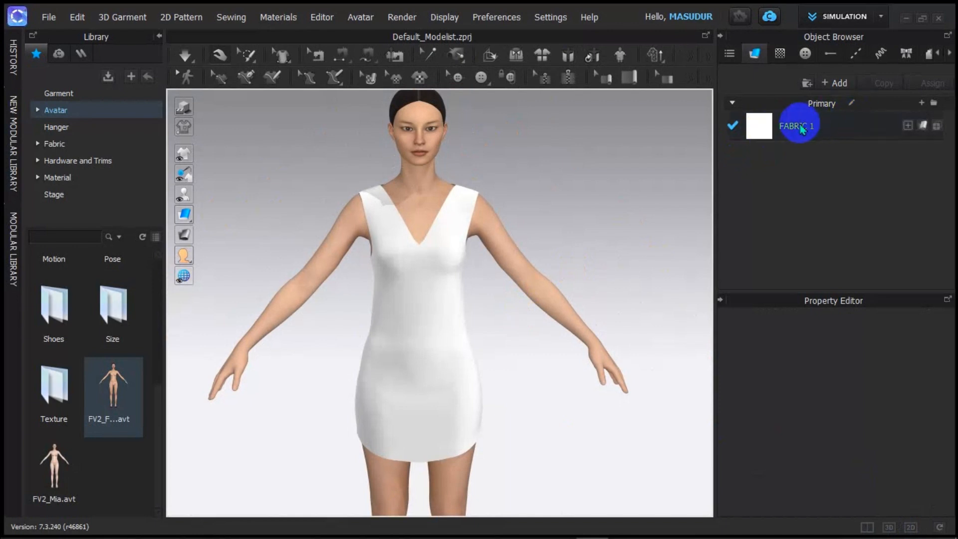
{"action": "right_click_drag", "start_coordinate": [568, 268], "coordinate": [582, 235]}
{"action": "scroll", "coordinate": [492, 225], "scroll_direction": "up", "scroll_amount": 3}
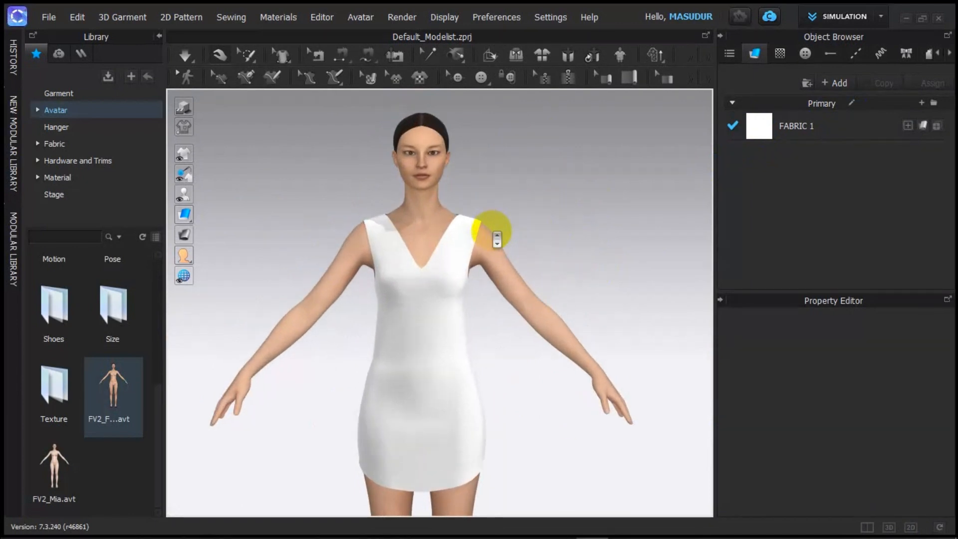
{"action": "scroll", "coordinate": [495, 237], "scroll_direction": "down", "scroll_amount": 2}
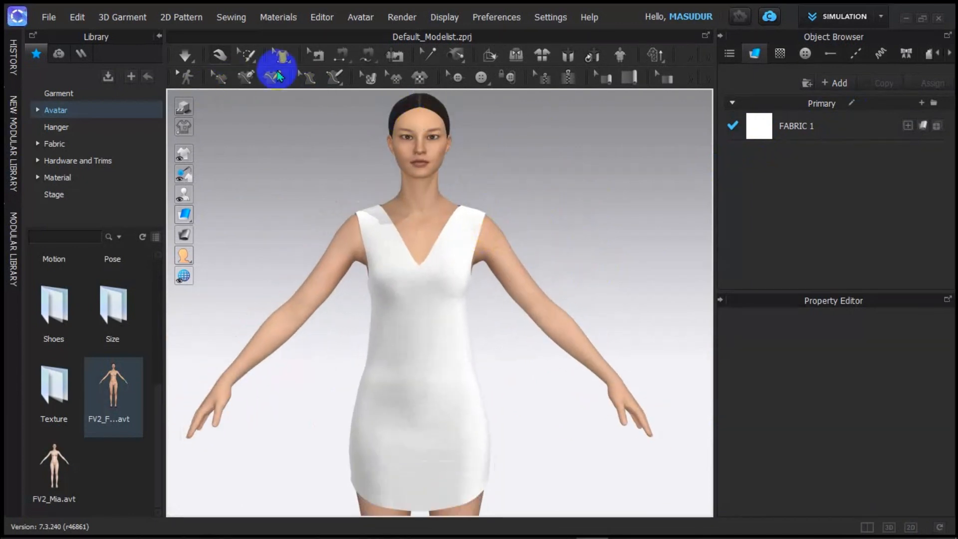
Step: Turn the avatar to face front and open the Texture Generator for FABRIC 1
{"action": "left_click", "coordinate": [481, 77]}
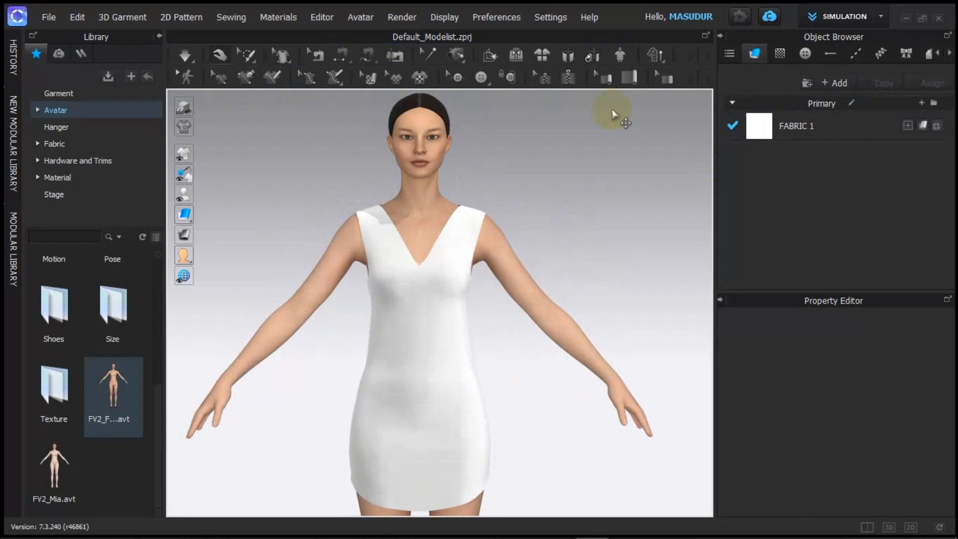
{"action": "mouse_move", "coordinate": [603, 229]}
{"action": "right_mouse_down"}
{"action": "mouse_move", "coordinate": [609, 246]}
{"action": "mouse_move", "coordinate": [583, 214]}
{"action": "mouse_move", "coordinate": [597, 245]}
{"action": "mouse_move", "coordinate": [588, 229]}
{"action": "mouse_move", "coordinate": [577, 235]}
{"action": "right_mouse_up"}
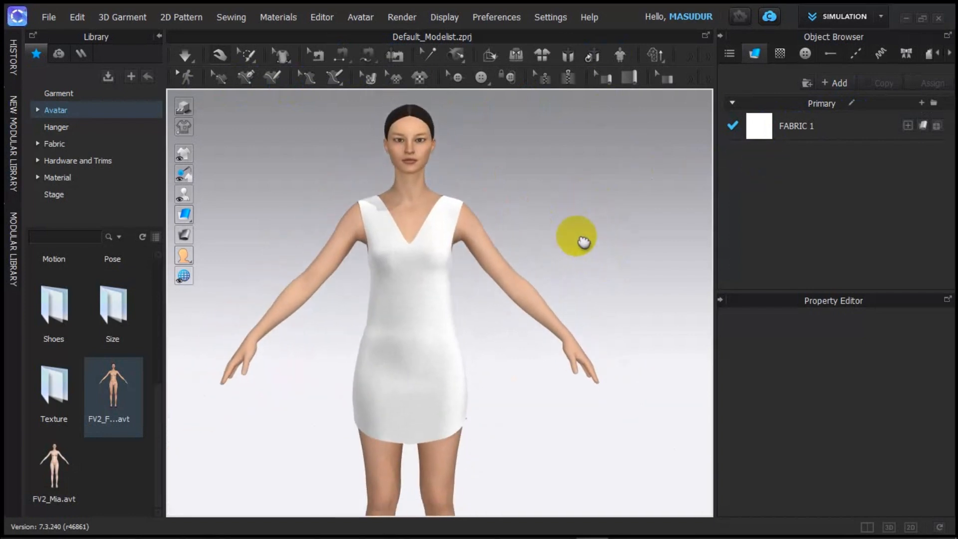
{"action": "left_click", "coordinate": [759, 175]}
{"action": "left_click", "coordinate": [768, 132]}
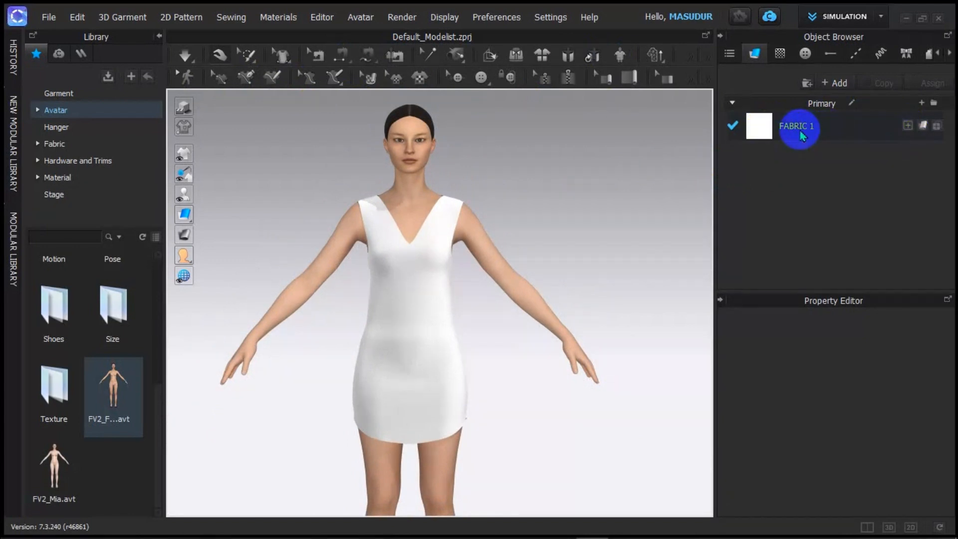
{"action": "left_click", "coordinate": [907, 126]}
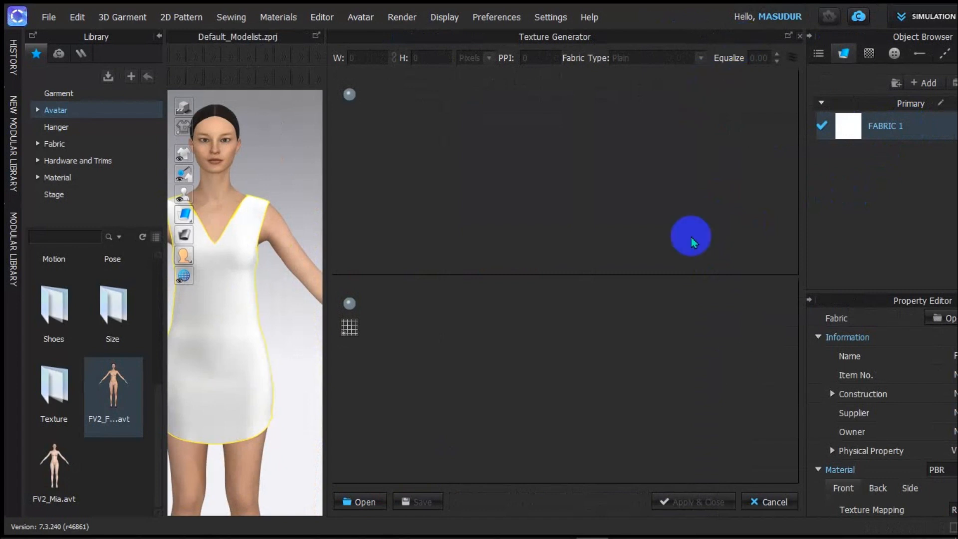
{"action": "left_click", "coordinate": [771, 502]}
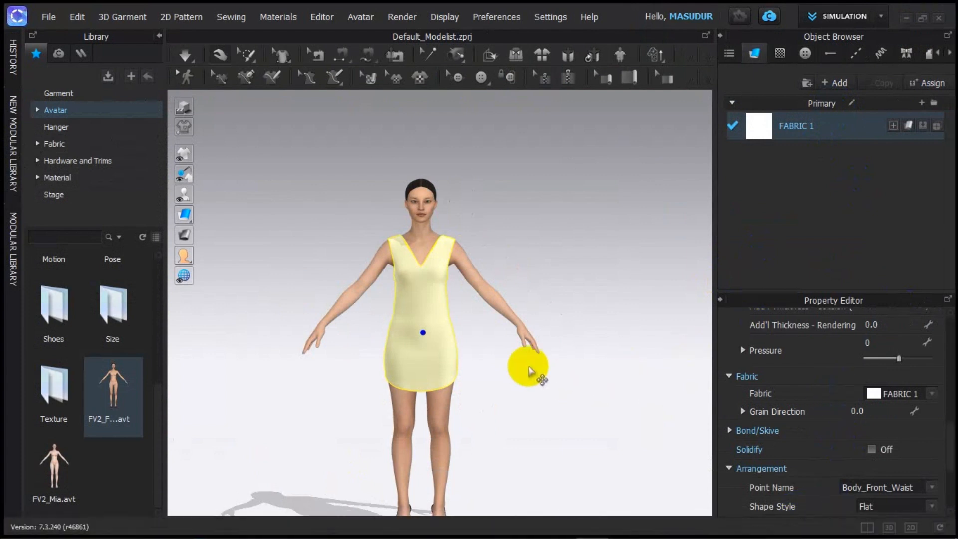
Step: Select FABRIC 1 and open its Color swatch in the Property Editor, currently white FFFFFF
{"action": "scroll", "coordinate": [868, 404], "scroll_direction": "down", "scroll_amount": 3}
{"action": "scroll", "coordinate": [868, 406], "scroll_direction": "up", "scroll_amount": 6}
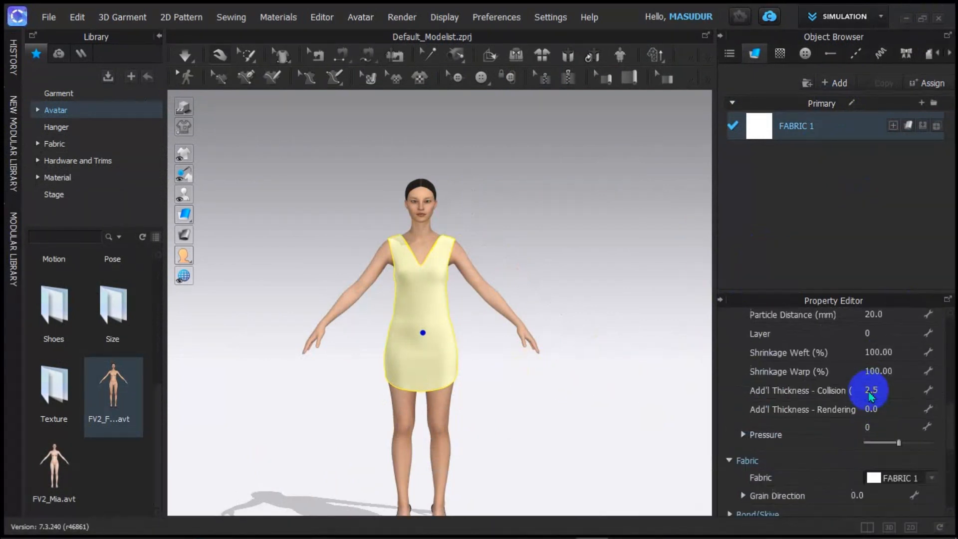
{"action": "left_click", "coordinate": [761, 127]}
{"action": "scroll", "coordinate": [883, 379], "scroll_direction": "down", "scroll_amount": 12}
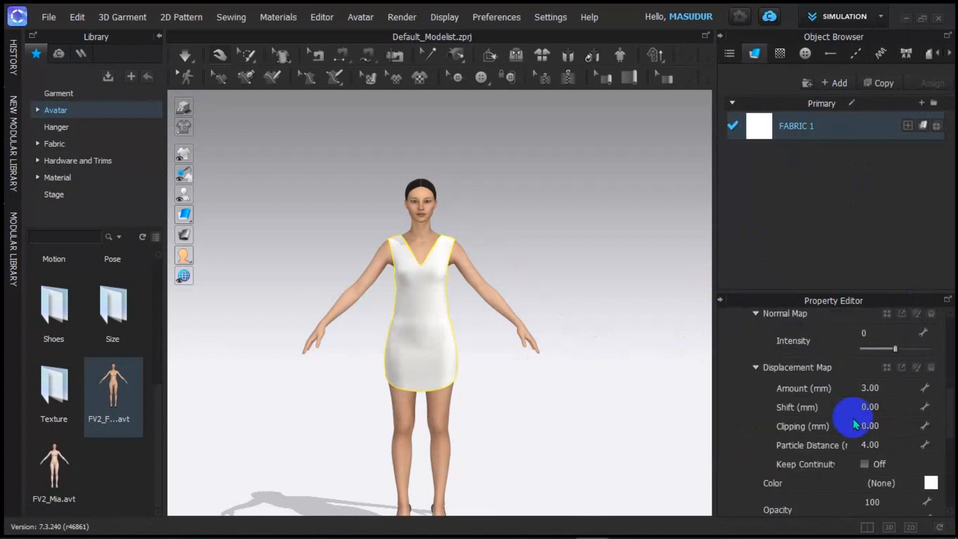
{"action": "scroll", "coordinate": [865, 479], "scroll_direction": "down", "scroll_amount": 4}
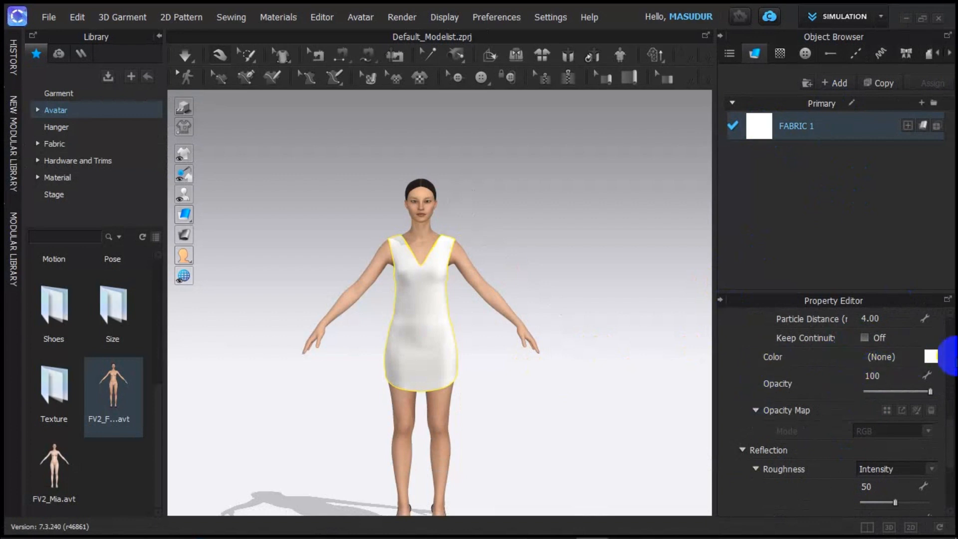
{"action": "left_click", "coordinate": [930, 356]}
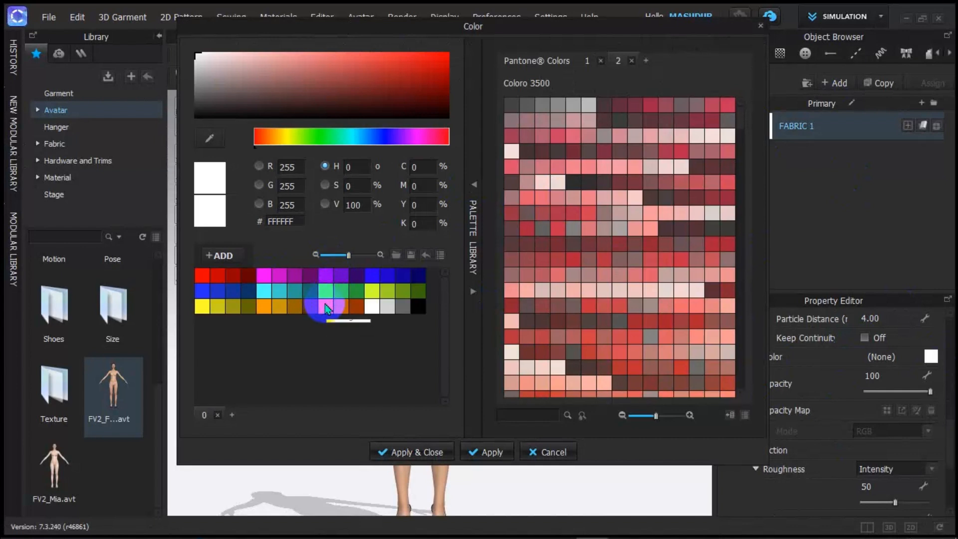
Step: Try Red 1 and Green 1, then apply Orange 1 (F89900) to FABRIC 1
{"action": "left_click", "coordinate": [201, 275]}
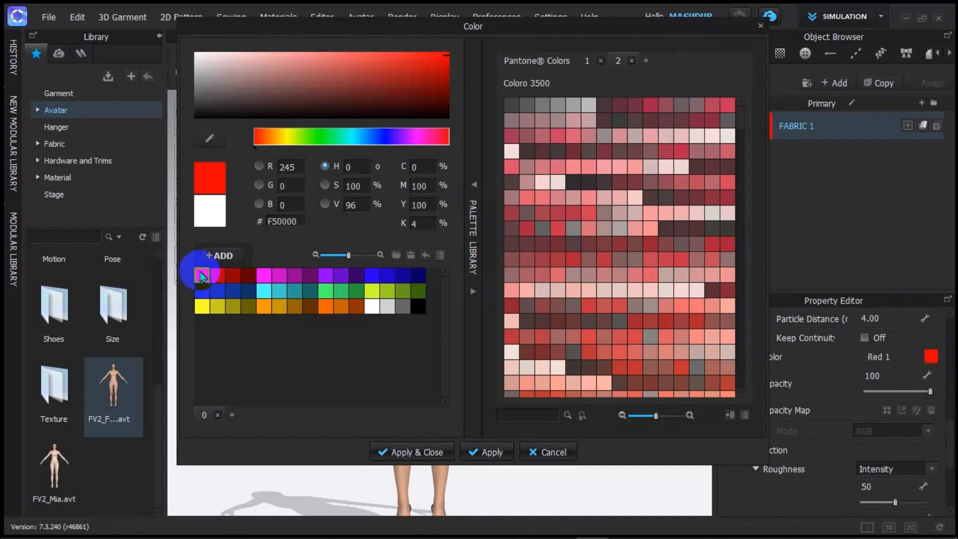
{"action": "left_click", "coordinate": [322, 292]}
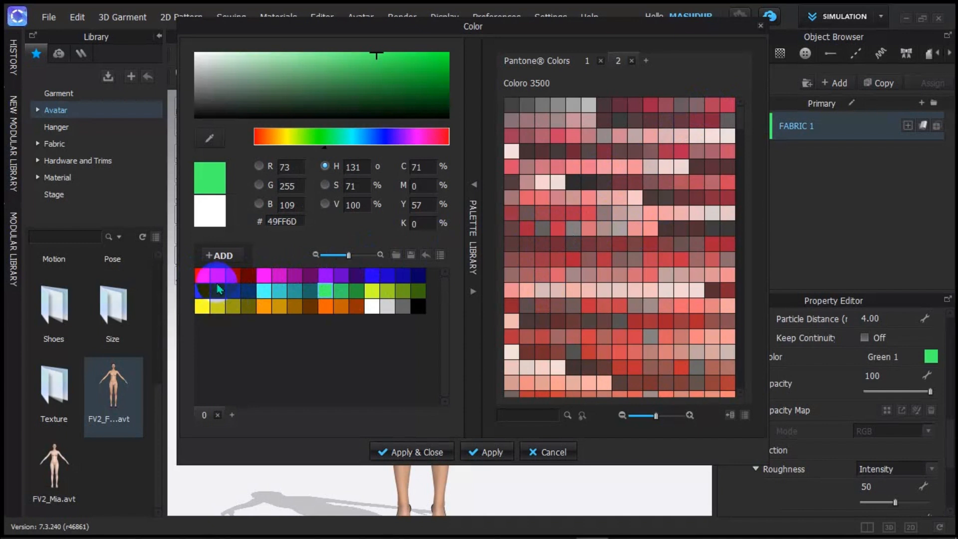
{"action": "left_click", "coordinate": [263, 310]}
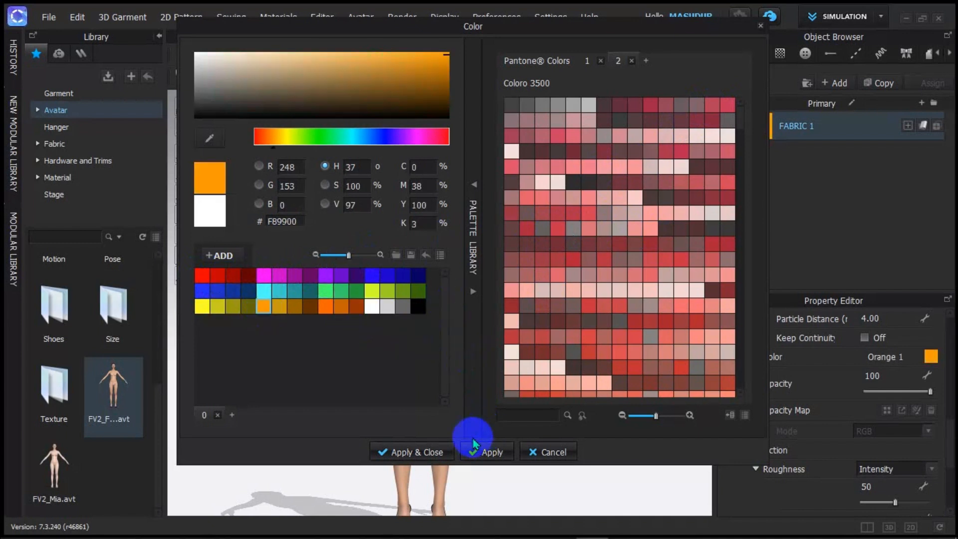
{"action": "left_click", "coordinate": [415, 452]}
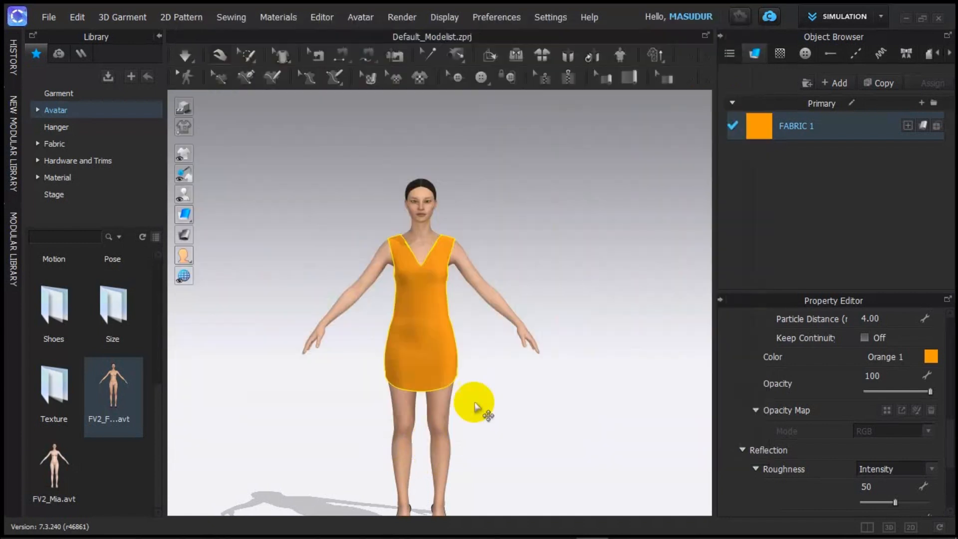
Step: Orbit around the avatar to inspect the orange dress from several angles
{"action": "scroll", "coordinate": [509, 347], "scroll_direction": "up", "scroll_amount": 2}
{"action": "right_click_drag", "start_coordinate": [519, 336], "coordinate": [573, 316]}
{"action": "scroll", "coordinate": [481, 325], "scroll_direction": "up", "scroll_amount": 1}
{"action": "scroll", "coordinate": [482, 324], "scroll_direction": "up", "scroll_amount": 2}
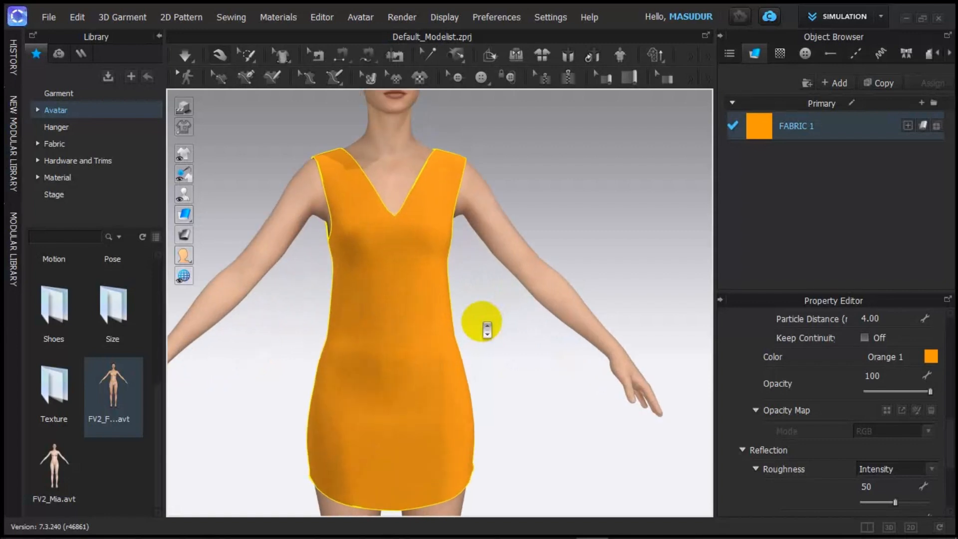
{"action": "left_click", "coordinate": [483, 324]}
{"action": "scroll", "coordinate": [483, 324], "scroll_direction": "up", "scroll_amount": 2}
{"action": "scroll", "coordinate": [534, 357], "scroll_direction": "down", "scroll_amount": 4}
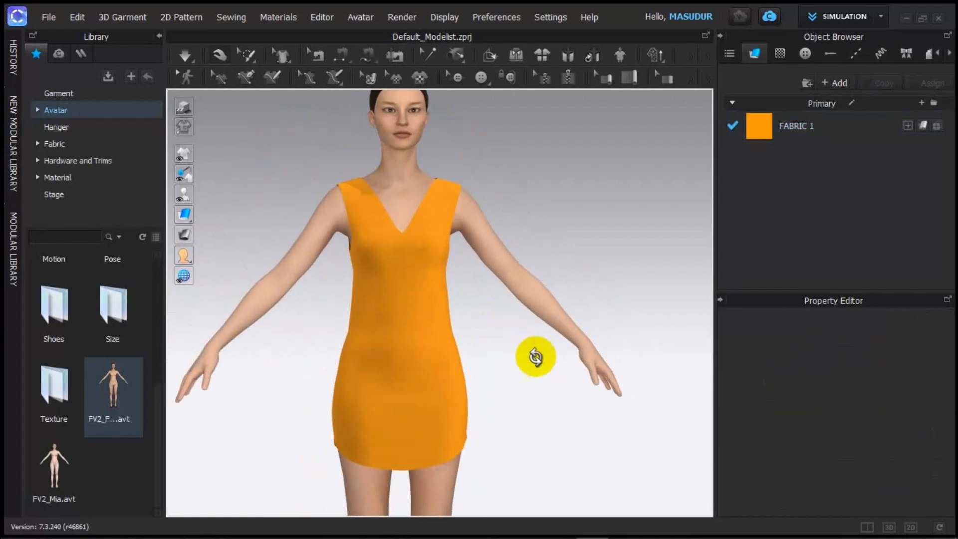
{"action": "right_click_drag", "start_coordinate": [534, 357], "coordinate": [637, 312]}
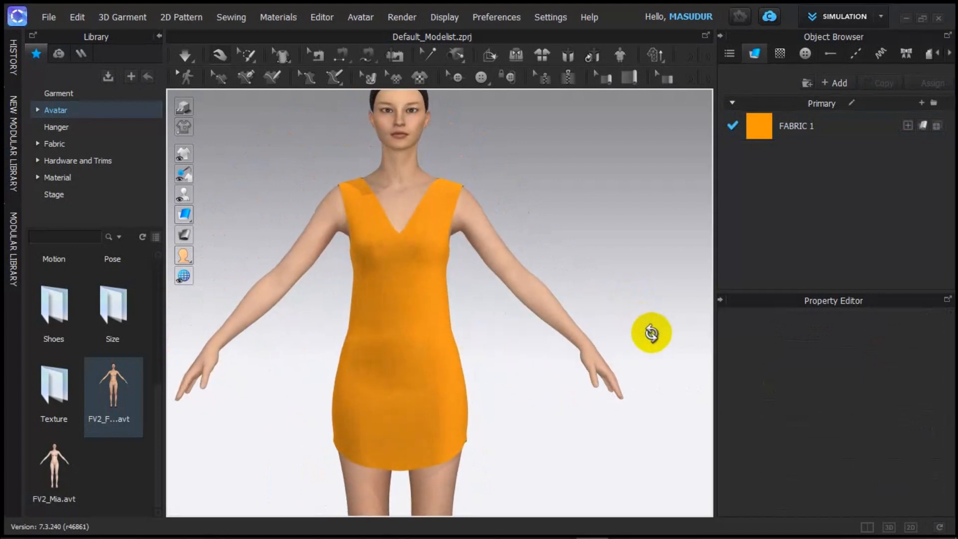
{"action": "scroll", "coordinate": [488, 300], "scroll_direction": "up", "scroll_amount": 3}
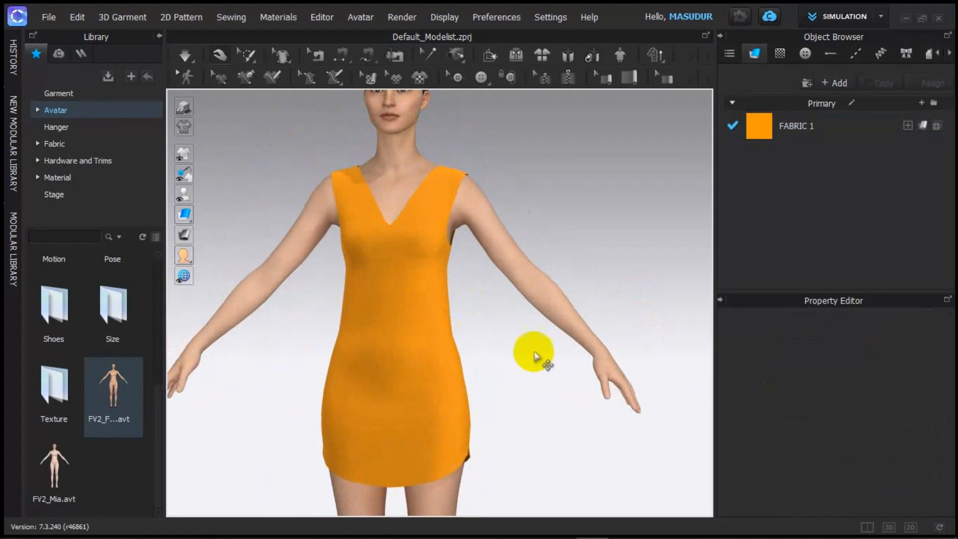
{"action": "right_click_drag", "start_coordinate": [554, 358], "coordinate": [615, 310]}
{"action": "scroll", "coordinate": [455, 325], "scroll_direction": "down", "scroll_amount": 5}
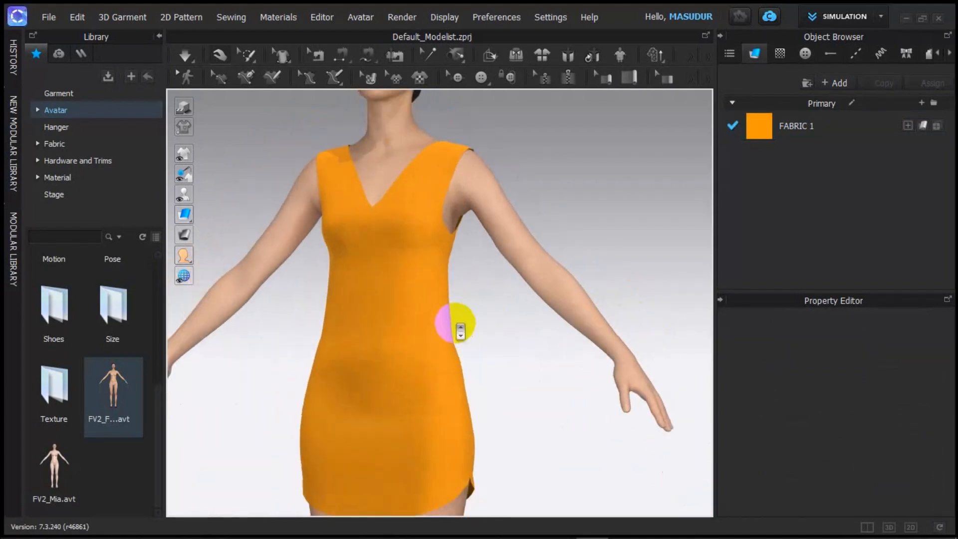
{"action": "right_click_drag", "start_coordinate": [436, 350], "coordinate": [424, 371]}
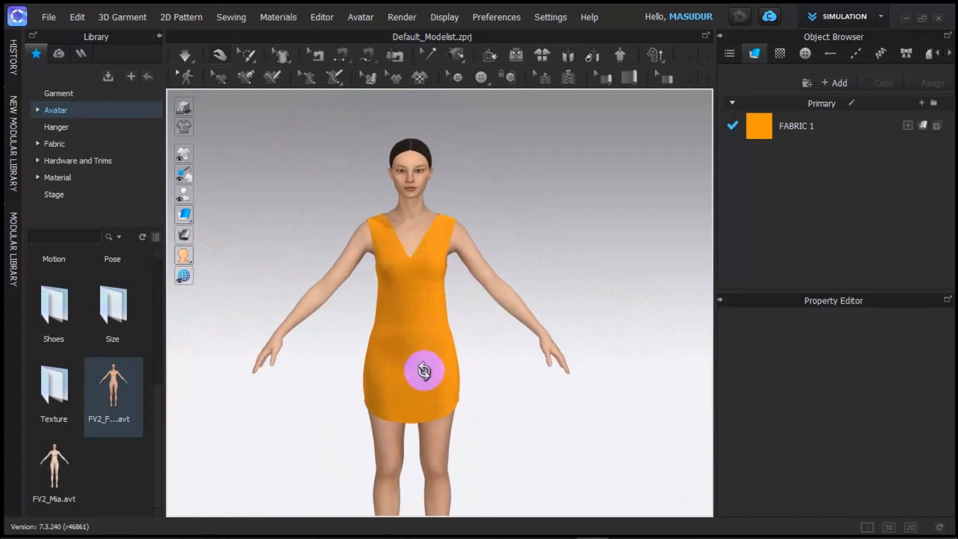
Step: Recolour FABRIC 1 to Red 1 (F50000) through its Property Editor colour swatch
{"action": "left_click", "coordinate": [763, 129]}
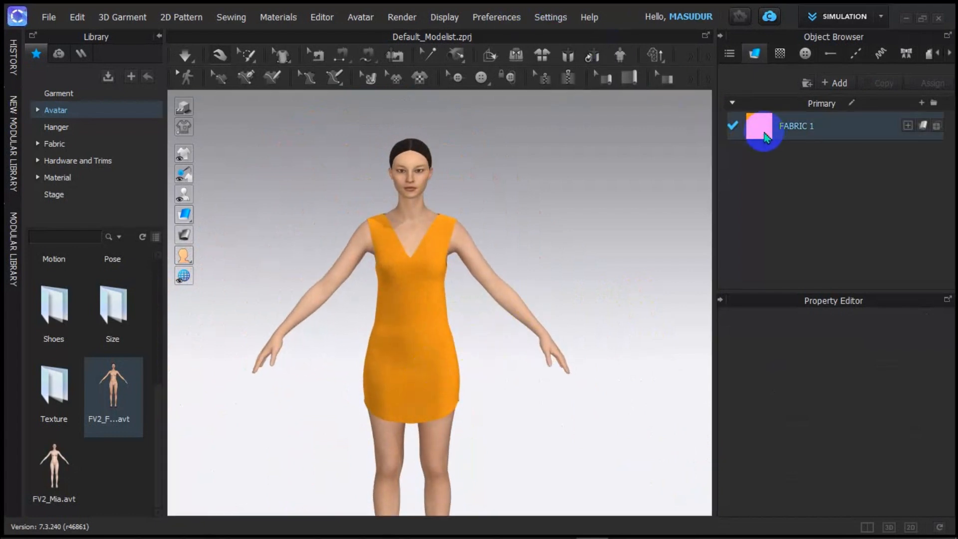
{"action": "scroll", "coordinate": [883, 324], "scroll_direction": "down", "scroll_amount": 3}
{"action": "scroll", "coordinate": [887, 342], "scroll_direction": "up", "scroll_amount": 3}
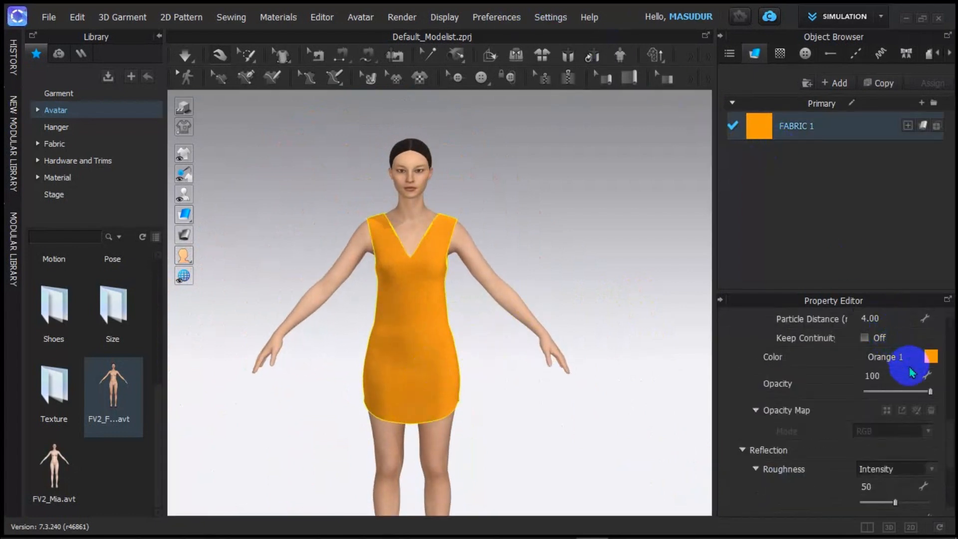
{"action": "left_click", "coordinate": [928, 358]}
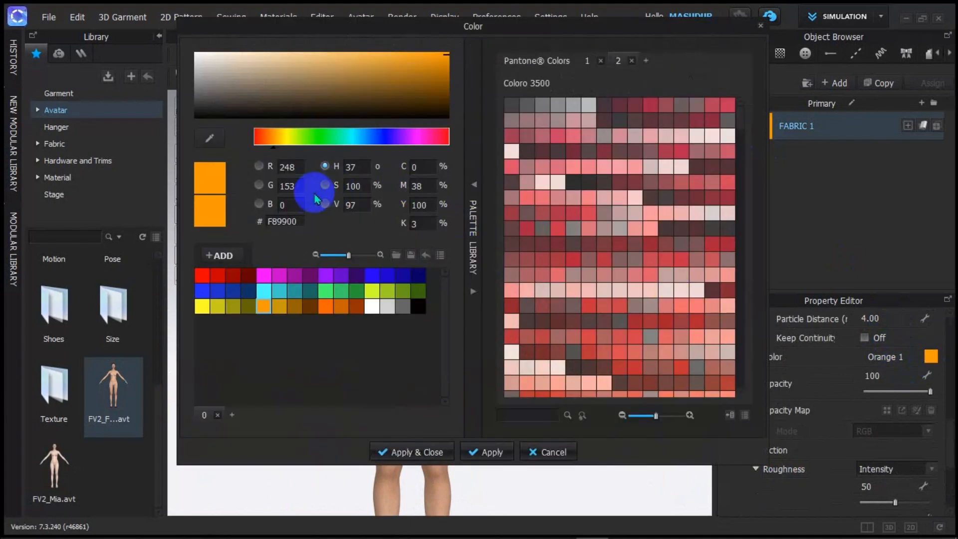
{"action": "left_click", "coordinate": [202, 274]}
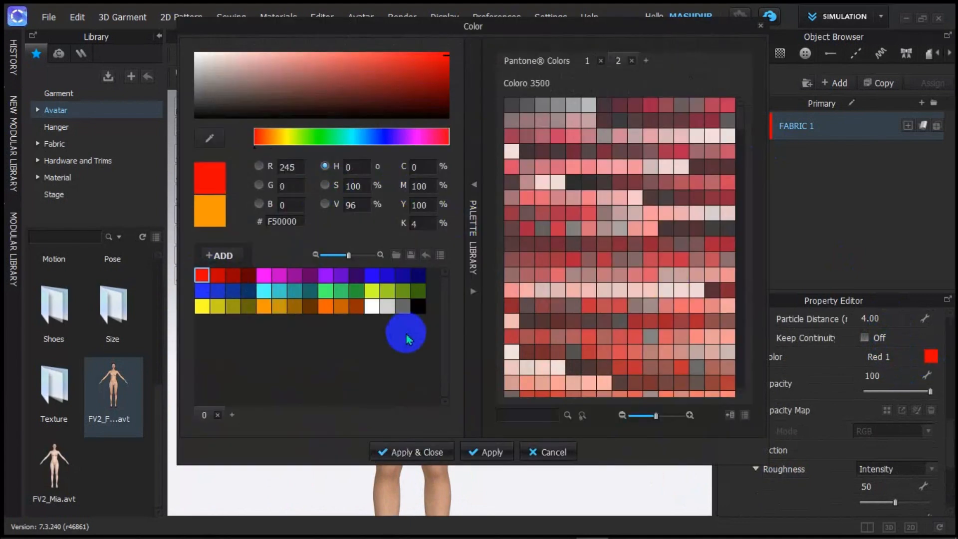
{"action": "left_click", "coordinate": [427, 450]}
{"action": "scroll", "coordinate": [468, 331], "scroll_direction": "up", "scroll_amount": 5}
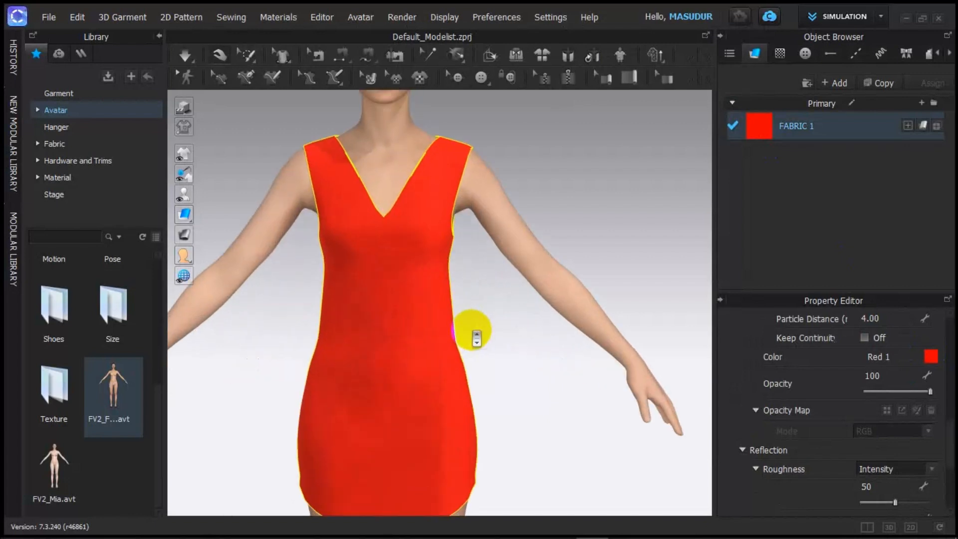
{"action": "scroll", "coordinate": [483, 348], "scroll_direction": "down", "scroll_amount": 5}
{"action": "scroll", "coordinate": [482, 344], "scroll_direction": "up", "scroll_amount": 2}
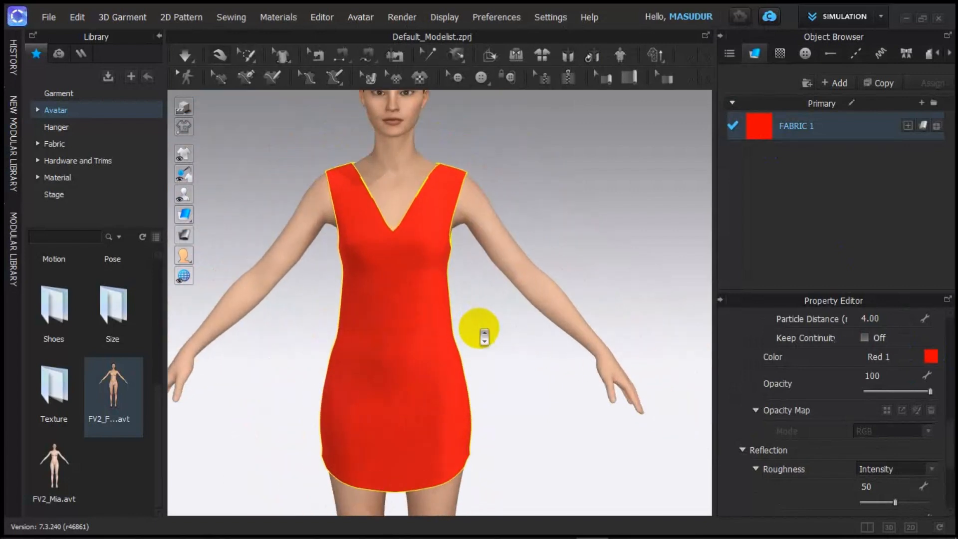
{"action": "scroll", "coordinate": [484, 338], "scroll_direction": "down", "scroll_amount": 2}
{"action": "right_click_drag", "start_coordinate": [530, 349], "coordinate": [553, 343]}
{"action": "scroll", "coordinate": [543, 349], "scroll_direction": "down", "scroll_amount": 4}
{"action": "scroll", "coordinate": [524, 344], "scroll_direction": "down", "scroll_amount": 1}
{"action": "scroll", "coordinate": [494, 348], "scroll_direction": "up", "scroll_amount": 2}
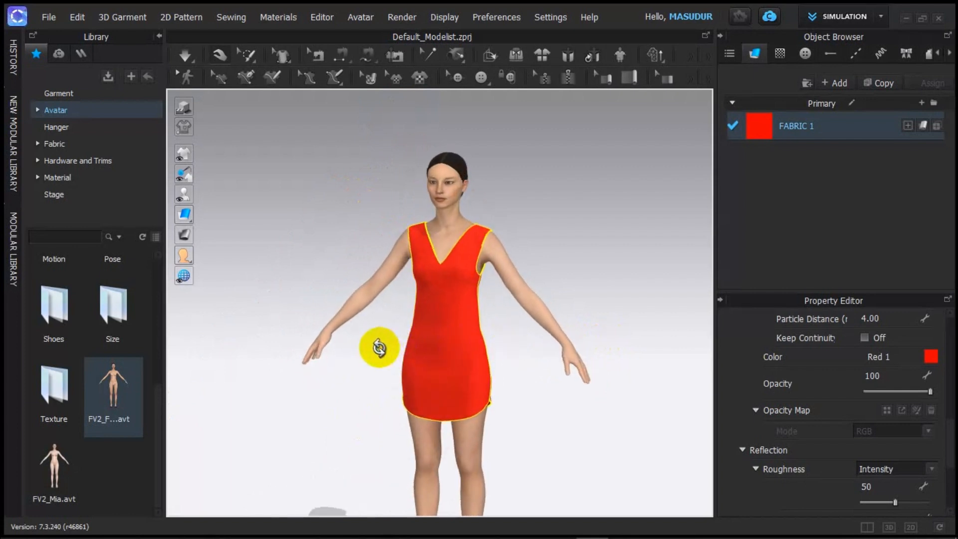
{"action": "right_click_drag", "start_coordinate": [379, 347], "coordinate": [523, 343]}
{"action": "scroll", "coordinate": [538, 369], "scroll_direction": "down", "scroll_amount": 2}
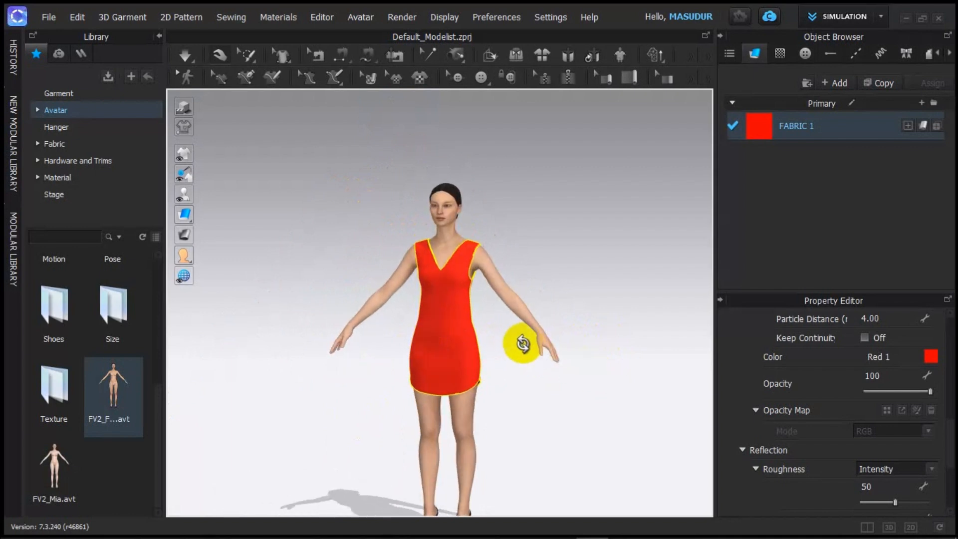
{"action": "scroll", "coordinate": [525, 363], "scroll_direction": "up", "scroll_amount": 3}
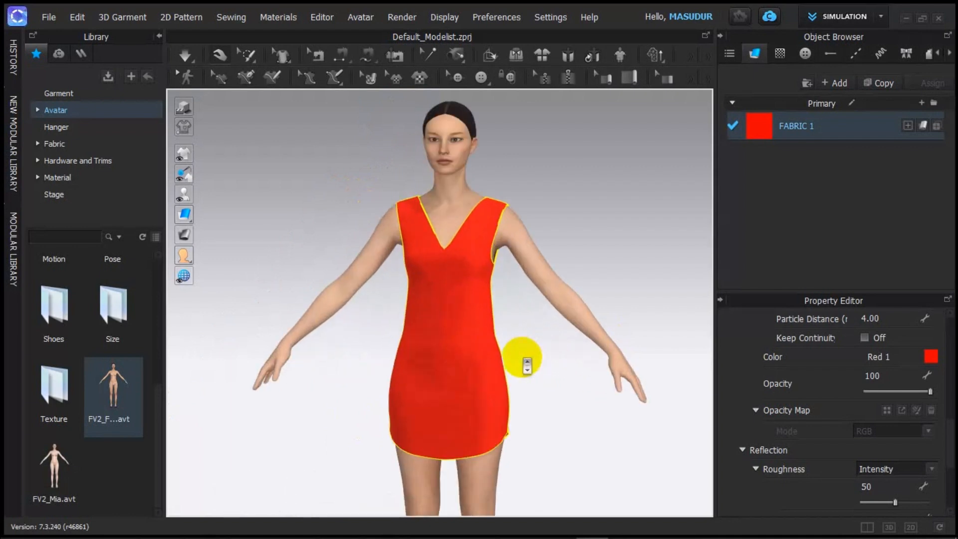
{"action": "right_click_drag", "start_coordinate": [544, 361], "coordinate": [588, 364]}
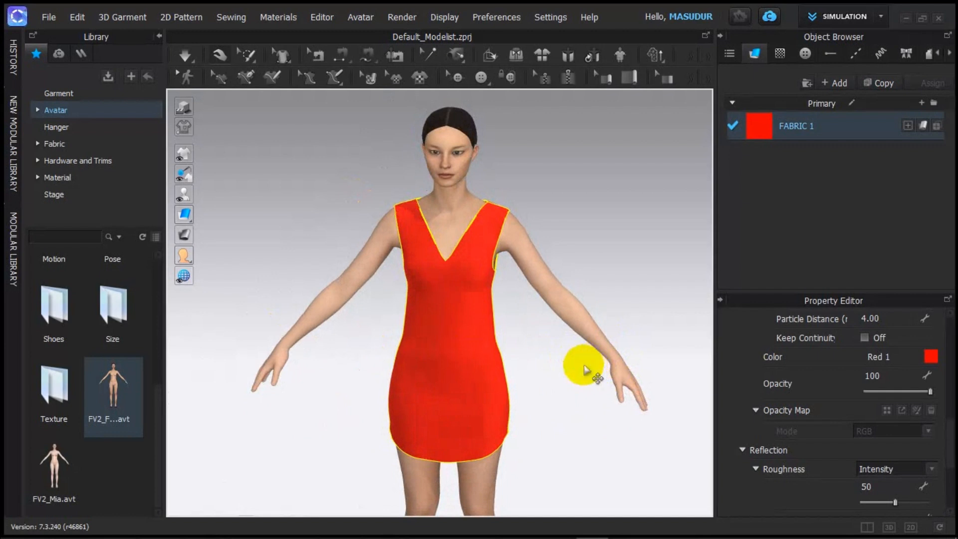
{"action": "scroll", "coordinate": [584, 366], "scroll_direction": "down", "scroll_amount": 2}
{"action": "middle_click_drag", "start_coordinate": [584, 366], "coordinate": [524, 364]}
{"action": "scroll", "coordinate": [541, 334], "scroll_direction": "up", "scroll_amount": 3}
{"action": "scroll", "coordinate": [494, 323], "scroll_direction": "down", "scroll_amount": 3}
{"action": "scroll", "coordinate": [493, 322], "scroll_direction": "up", "scroll_amount": 3}
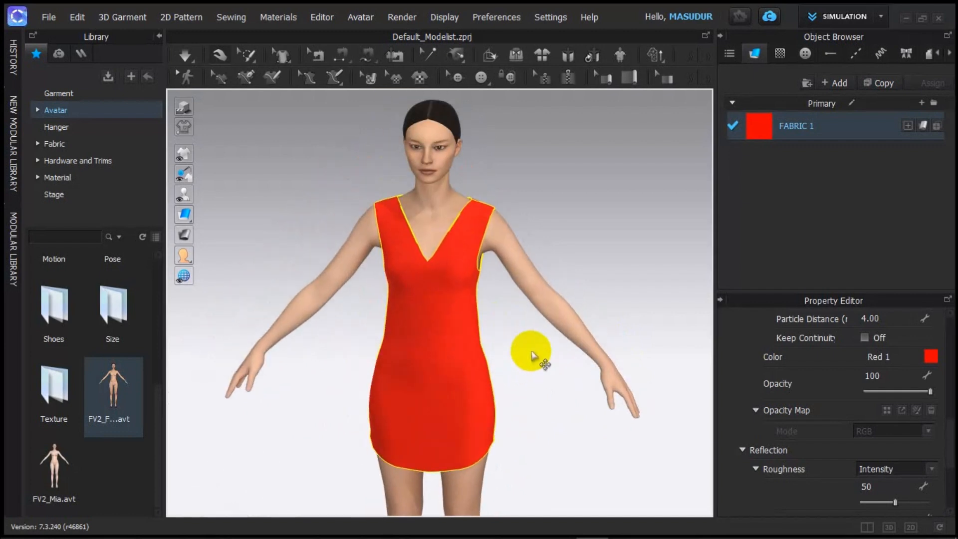
{"action": "scroll", "coordinate": [531, 356], "scroll_direction": "up", "scroll_amount": 2}
{"action": "scroll", "coordinate": [532, 352], "scroll_direction": "down", "scroll_amount": 3}
{"action": "scroll", "coordinate": [541, 358], "scroll_direction": "up", "scroll_amount": 2}
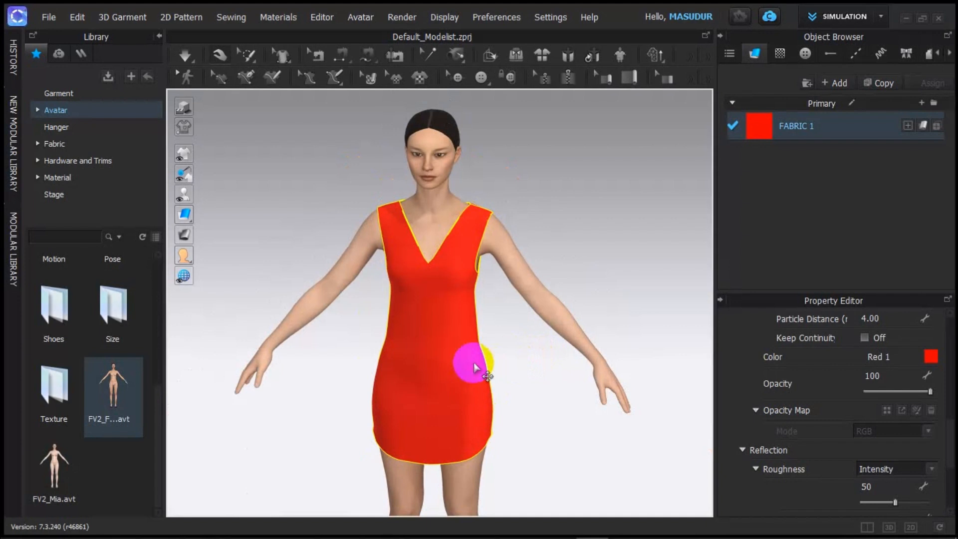
{"action": "right_click_drag", "start_coordinate": [473, 362], "coordinate": [496, 330]}
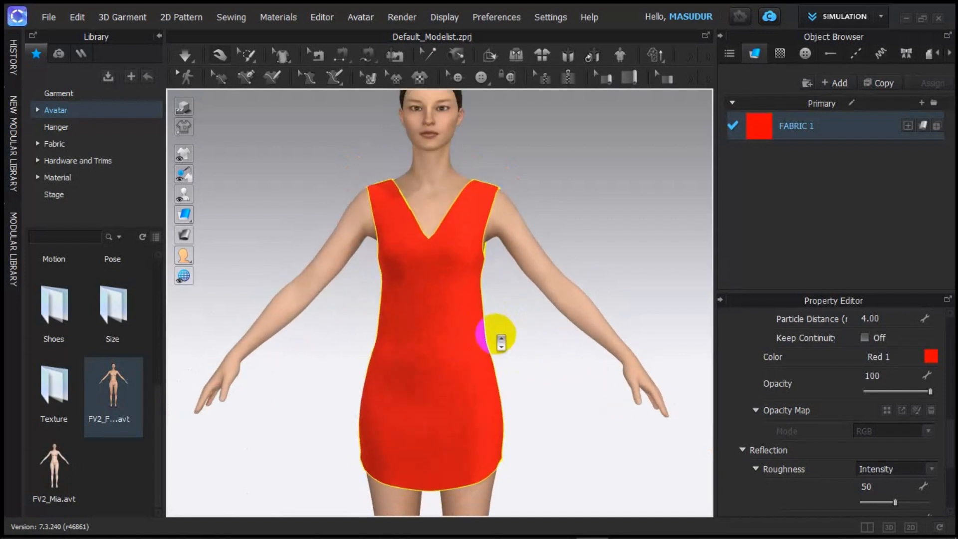
{"action": "scroll", "coordinate": [496, 336], "scroll_direction": "down", "scroll_amount": 2}
{"action": "scroll", "coordinate": [498, 337], "scroll_direction": "up", "scroll_amount": 1}
{"action": "scroll", "coordinate": [504, 342], "scroll_direction": "down", "scroll_amount": 1}
{"action": "scroll", "coordinate": [504, 339], "scroll_direction": "up", "scroll_amount": 2}
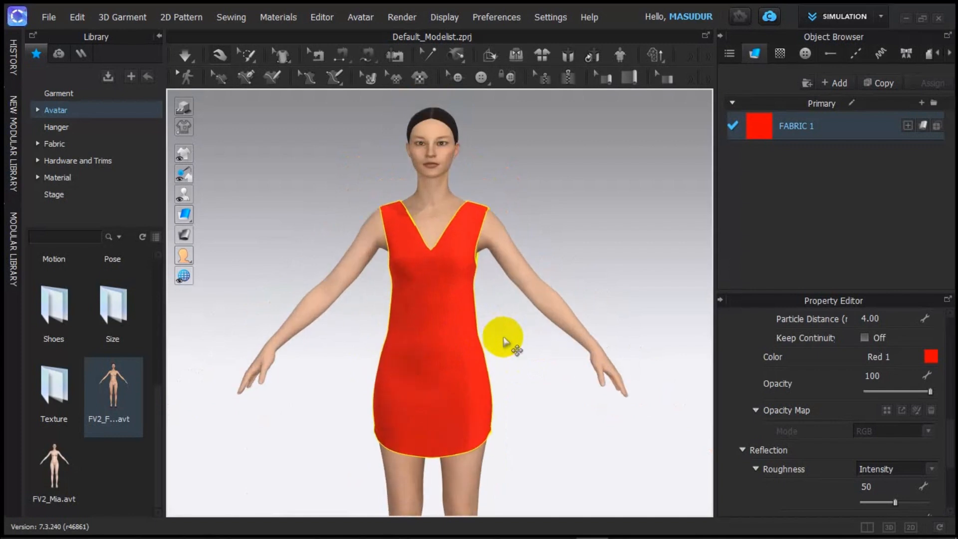
{"action": "scroll", "coordinate": [517, 337], "scroll_direction": "down", "scroll_amount": 1}
{"action": "scroll", "coordinate": [578, 344], "scroll_direction": "up", "scroll_amount": 1}
{"action": "right_click_drag", "start_coordinate": [578, 345], "coordinate": [637, 327]}
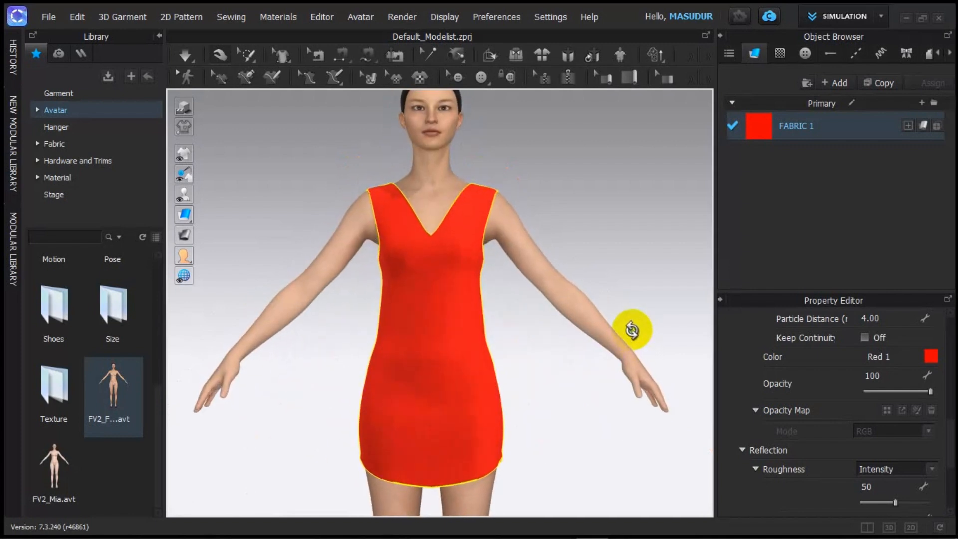
{"action": "scroll", "coordinate": [560, 337], "scroll_direction": "down", "scroll_amount": 2}
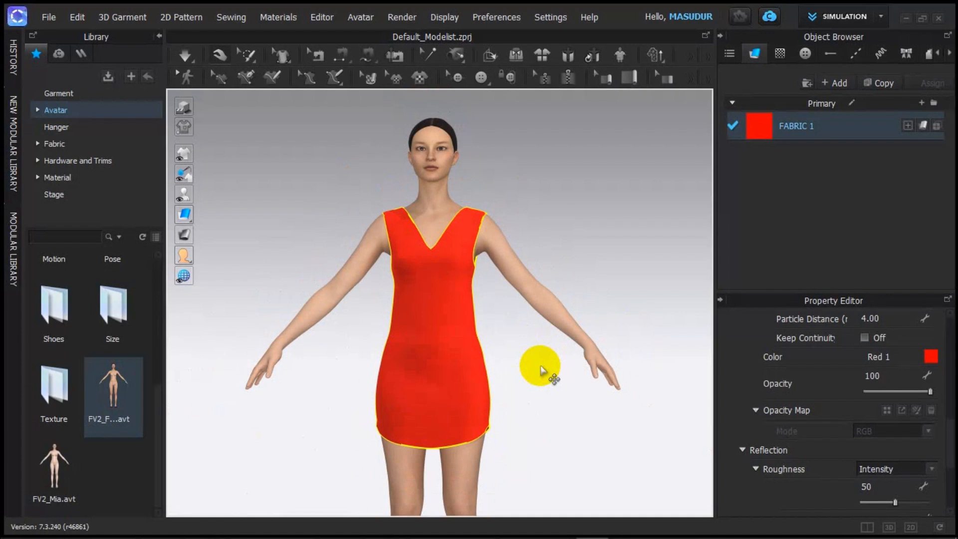
{"action": "scroll", "coordinate": [550, 370], "scroll_direction": "down", "scroll_amount": 1}
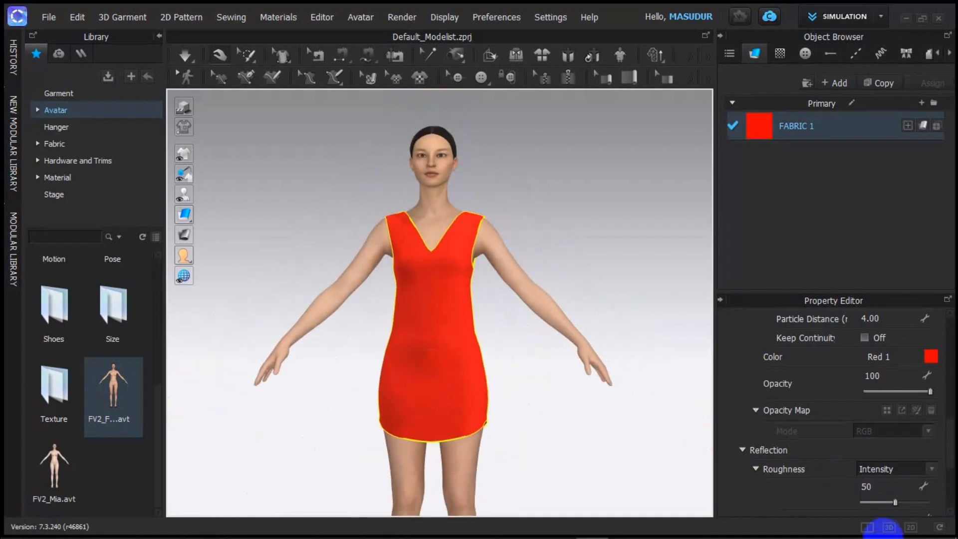
{"action": "mouse_move", "coordinate": [887, 536]}
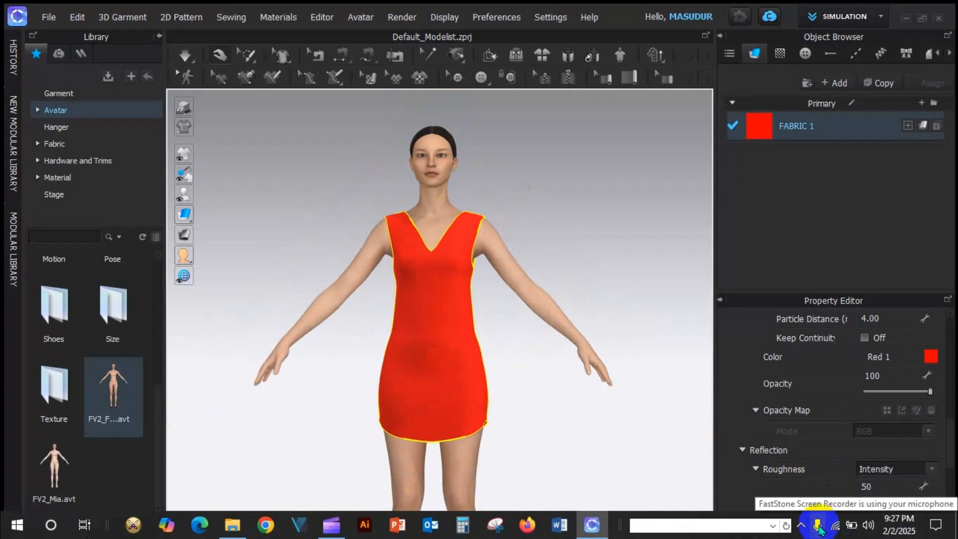
Step: Show the hidden notification-area icons in the Windows taskbar
{"action": "left_click", "coordinate": [800, 525]}
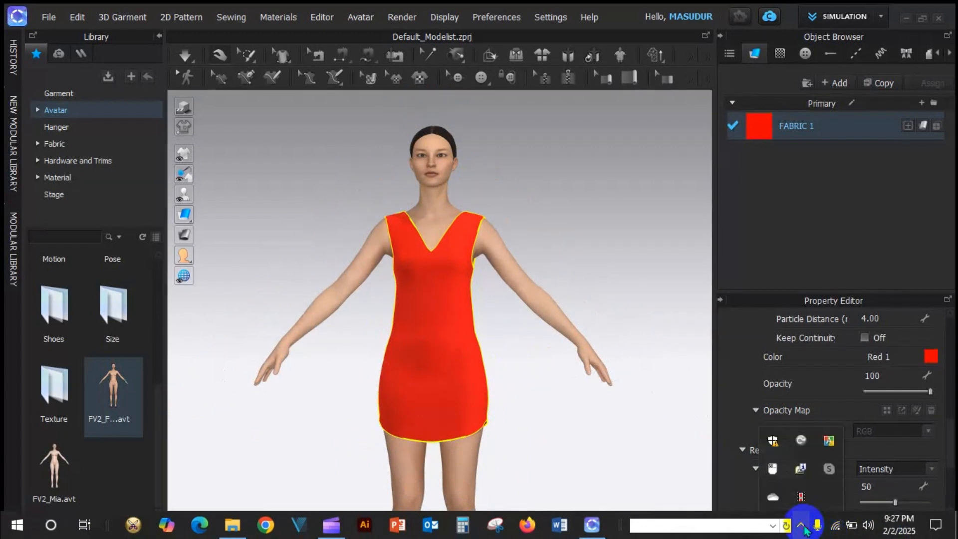